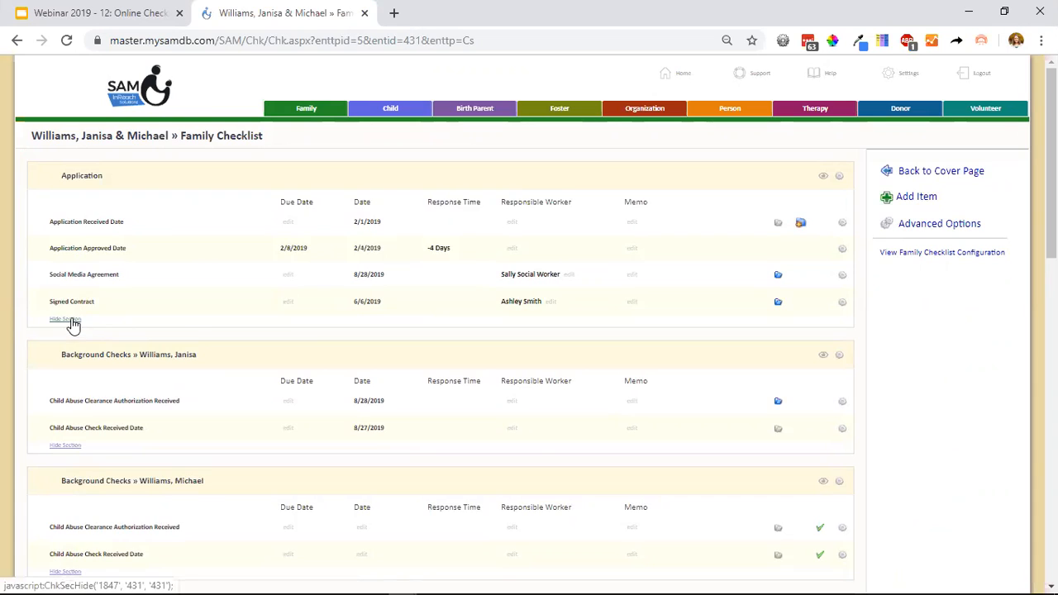
Hide the Application and first applicant's Background Checks sections of the family checklist, and restore the Background Checks section.
click(65, 282)
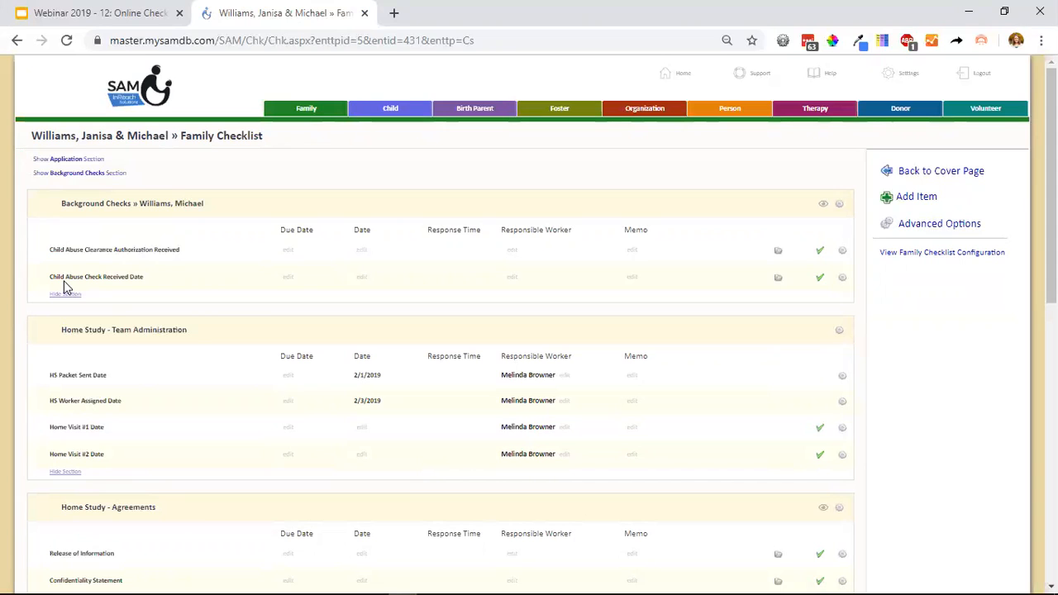
click(88, 172)
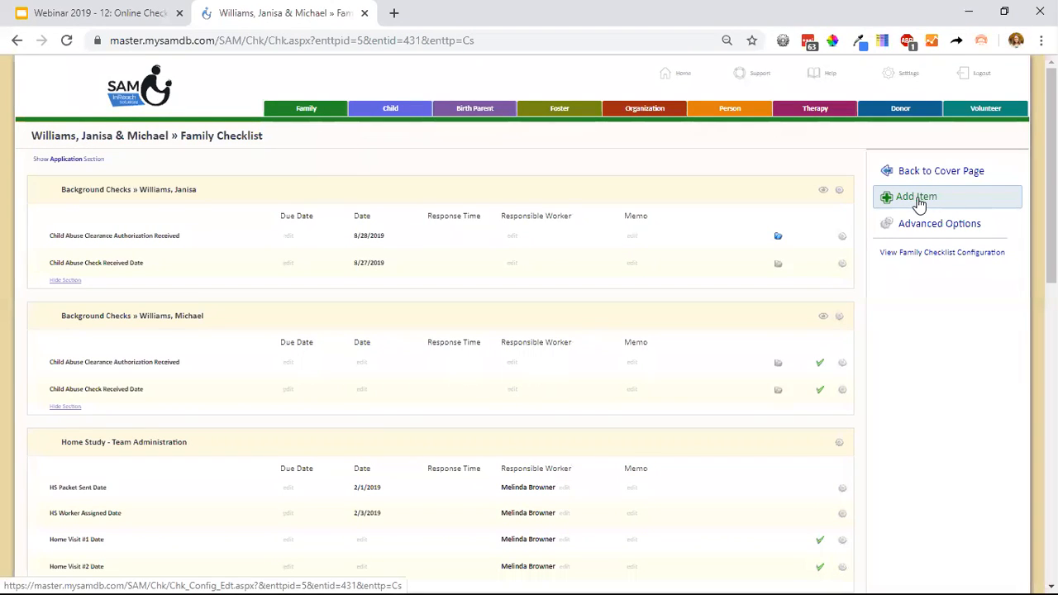
Switch to the webinar presentation in Google Slides, advance to the External Checklist View slide and open its linked case checklist page.
key(ctrl+Tab)
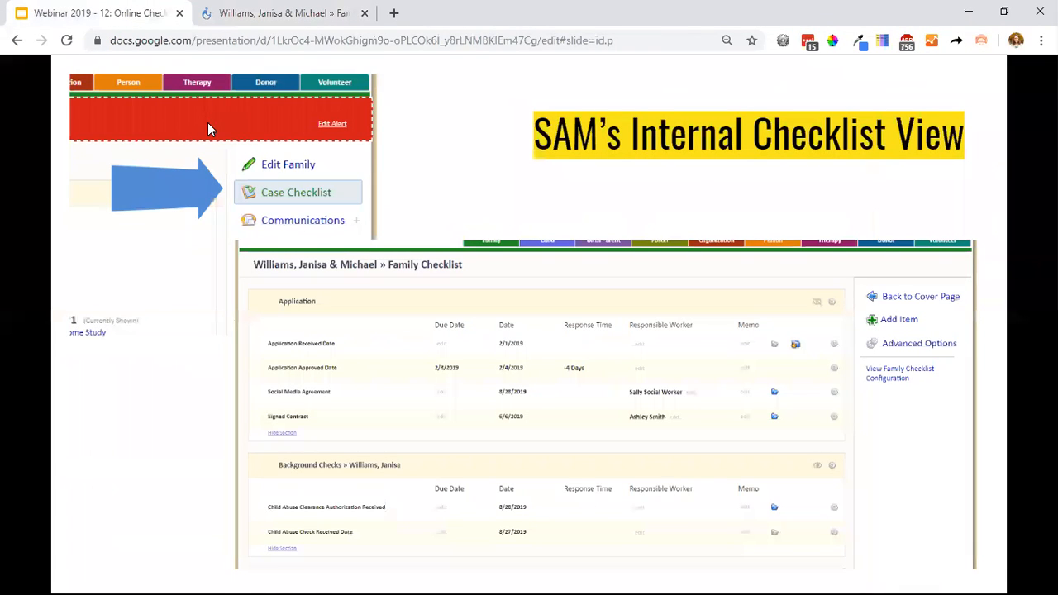
key(Right)
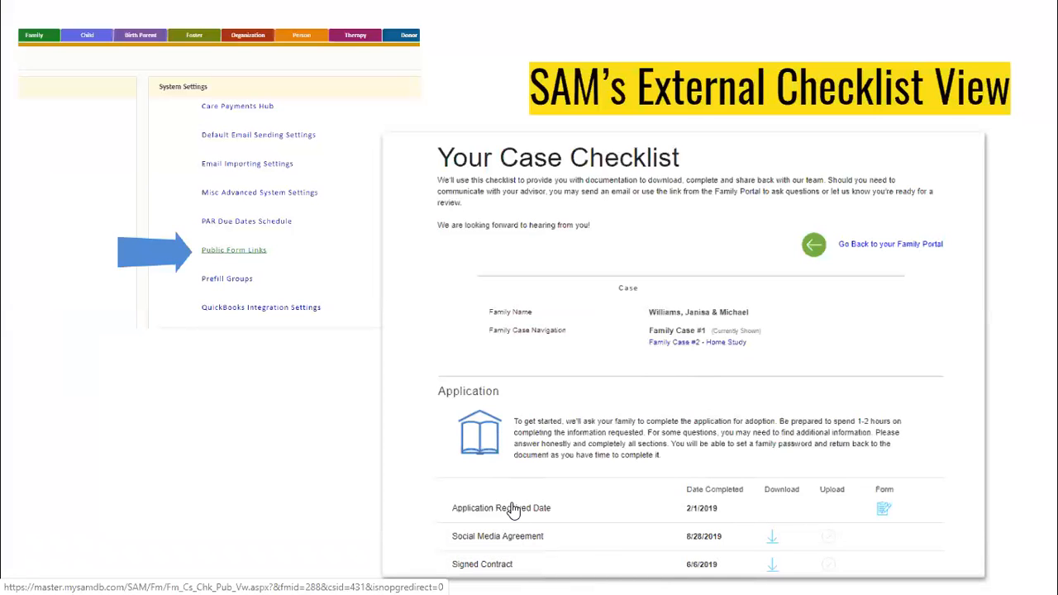
key(Left)
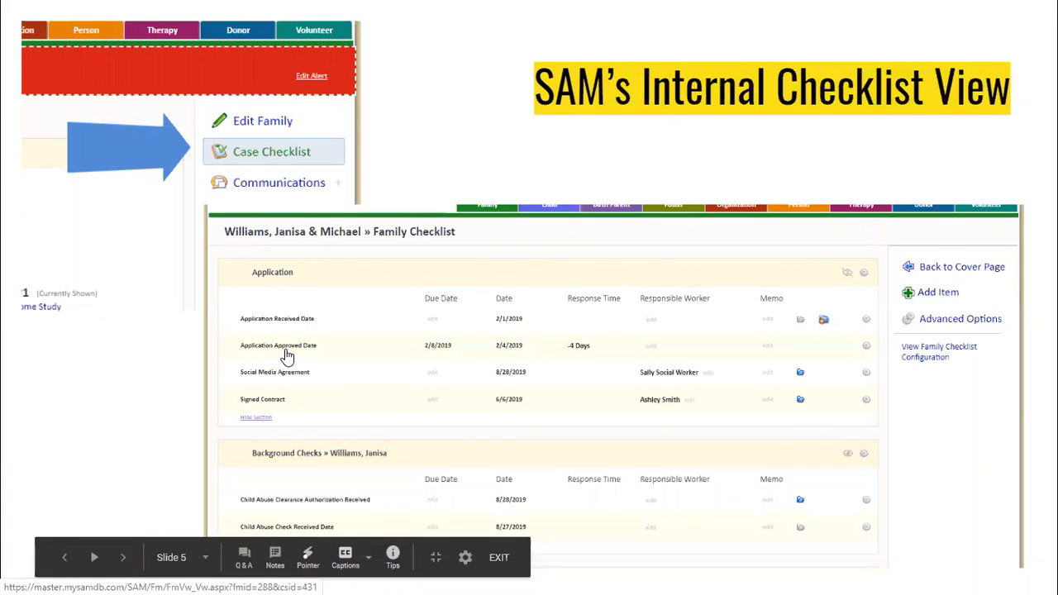
key(Right)
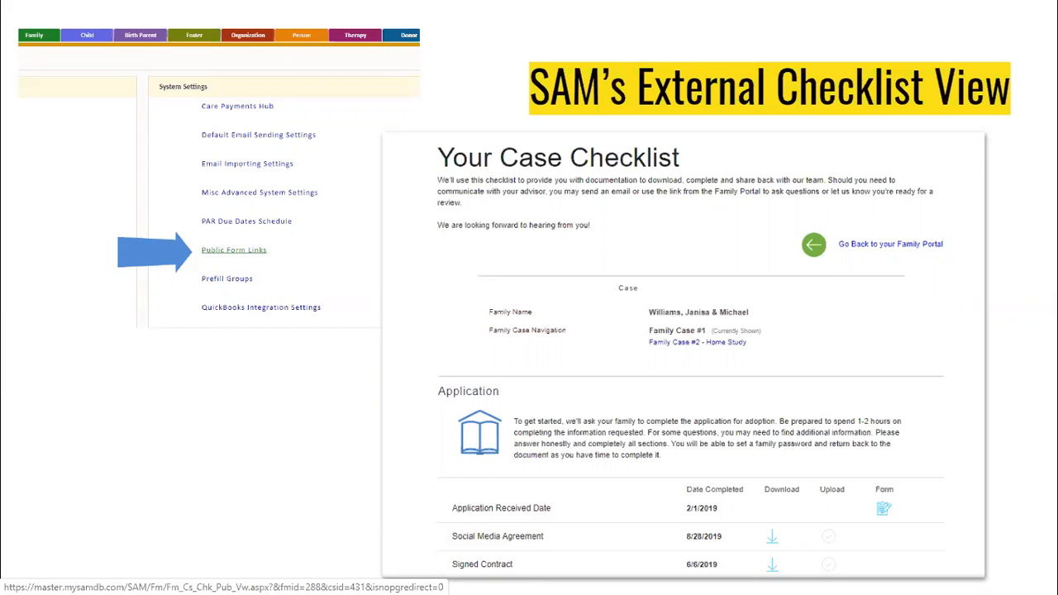
click(681, 374)
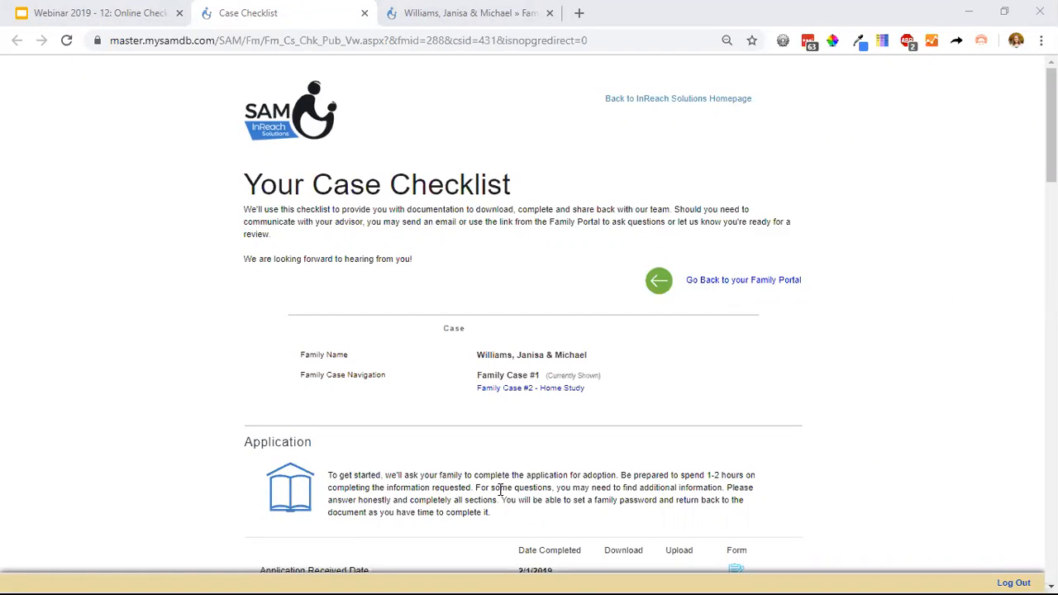
Open the Social Media Agreement document from the Application section with the page enlarged, and return to the case checklist.
scroll(449, 220, down, 1)
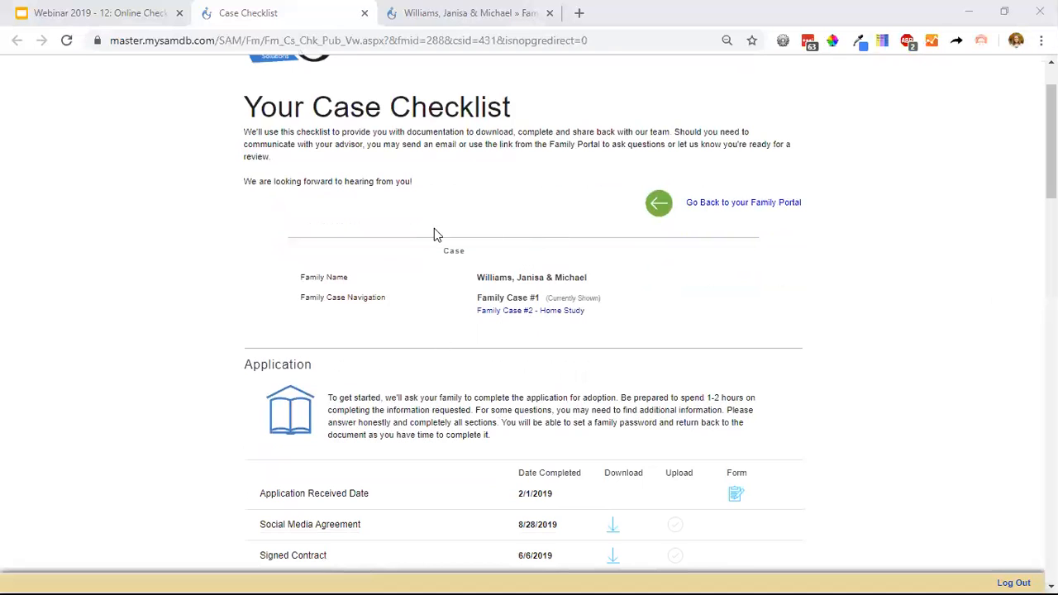
scroll(431, 333, down, 3)
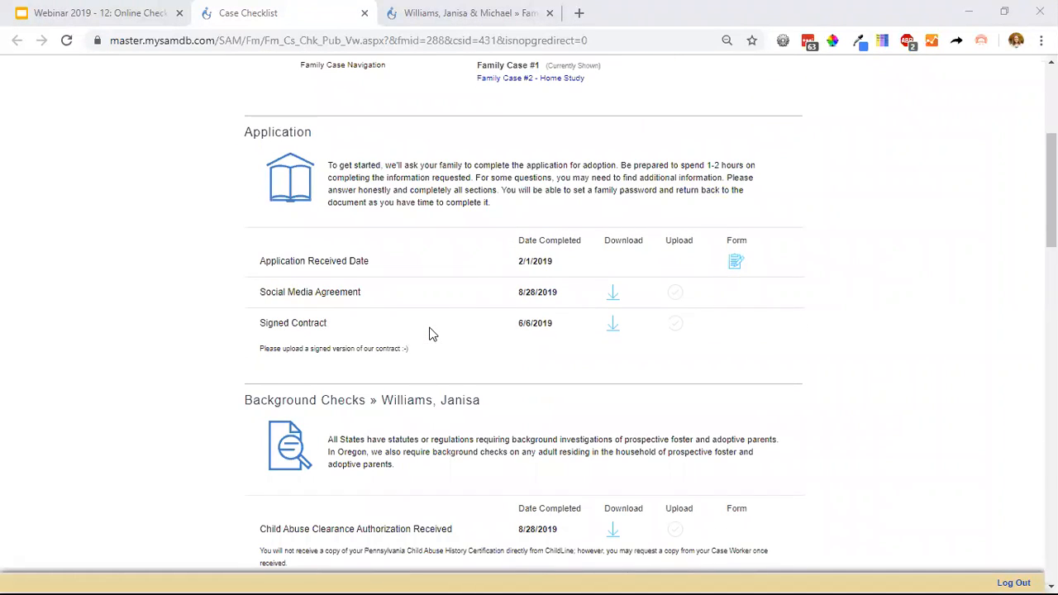
click(208, 217)
key(ctrl+plus)
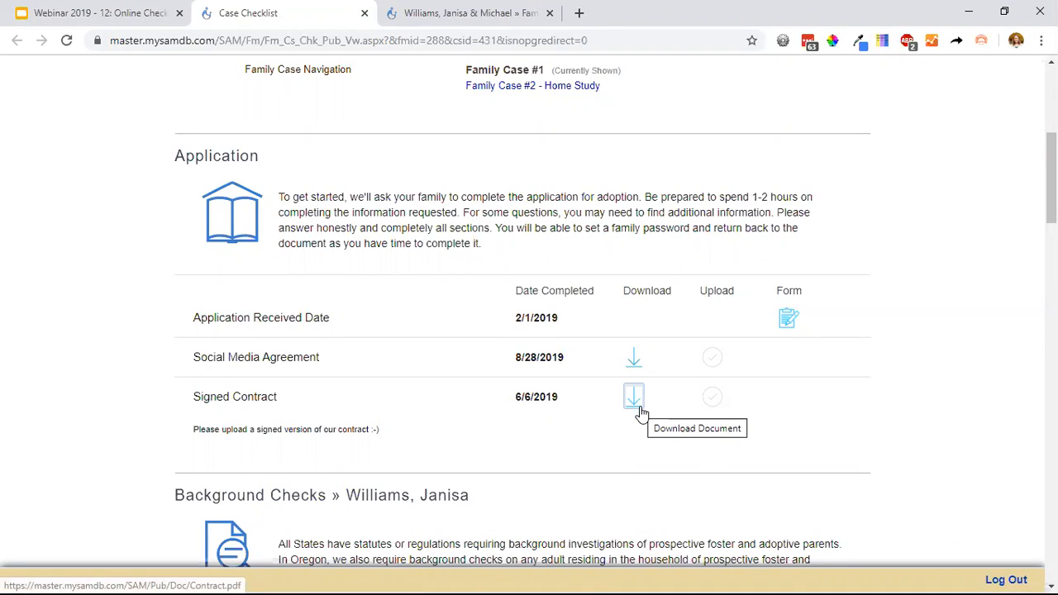
click(634, 360)
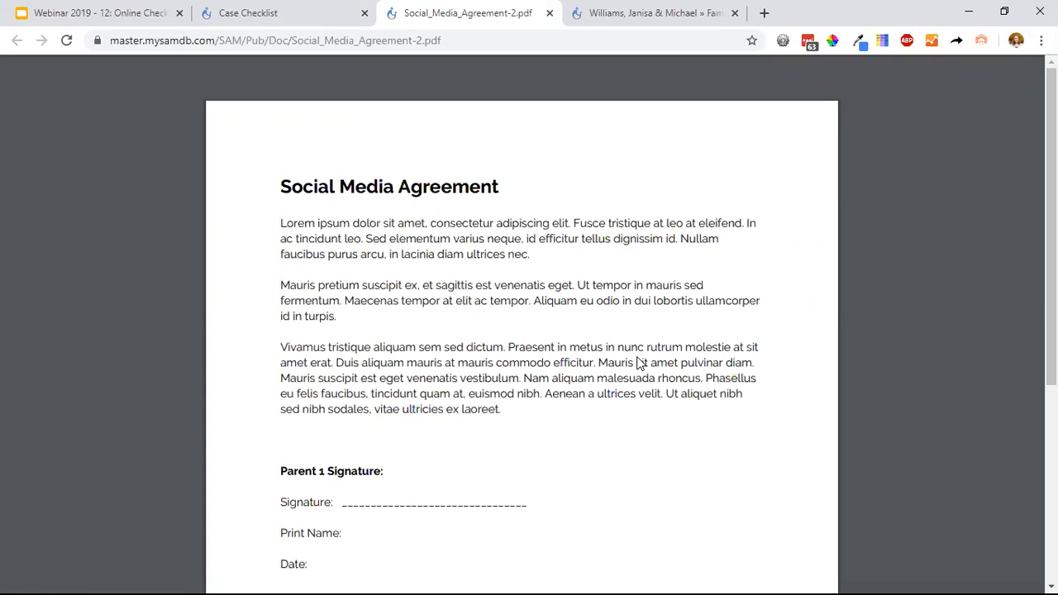
click(313, 12)
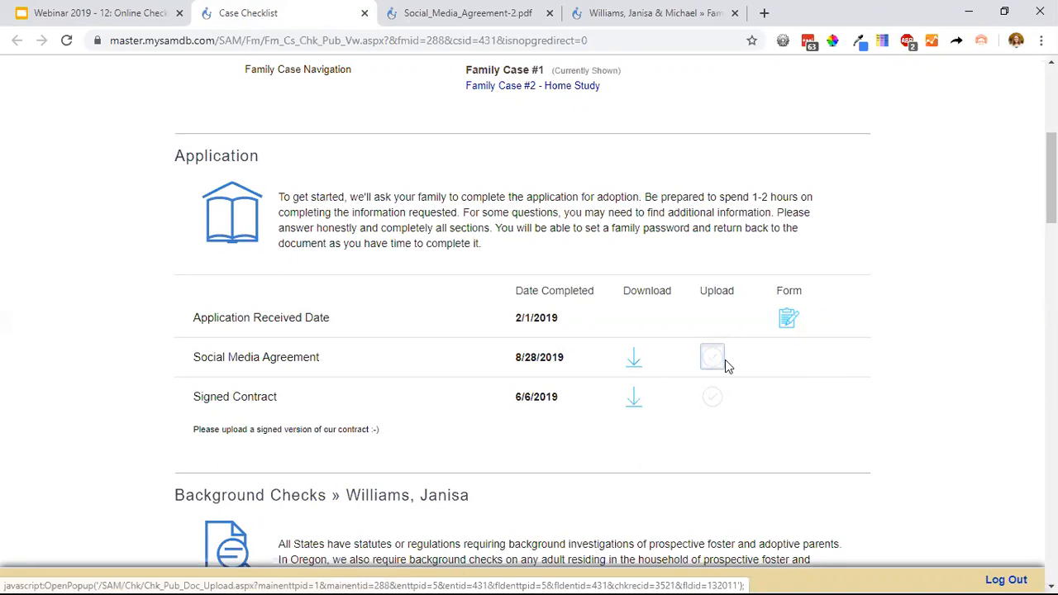
Open the online form for the Application Received Date item from the case checklist's Application section.
scroll(782, 404, down, 6)
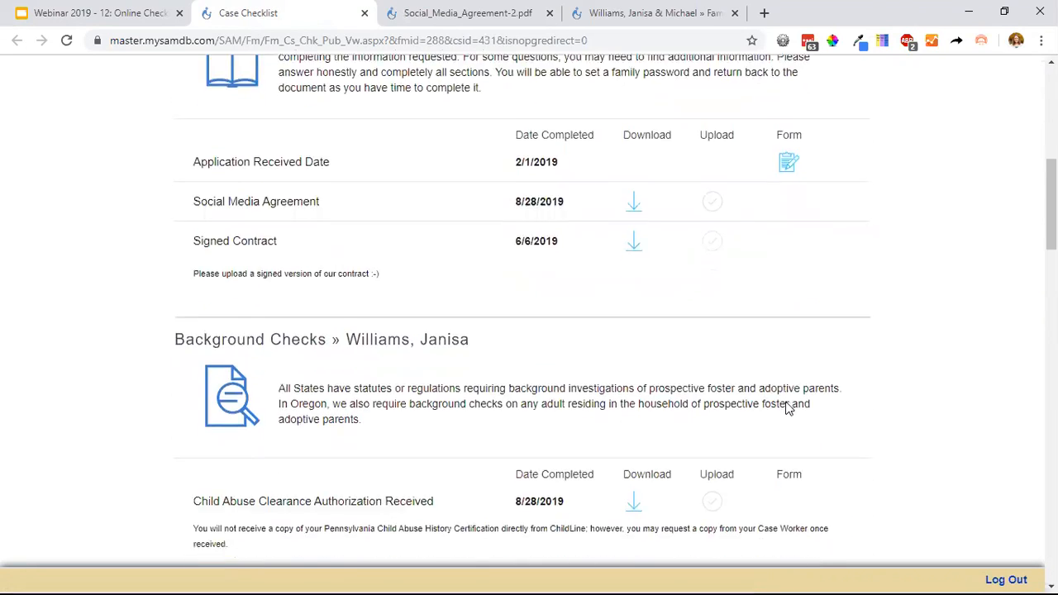
scroll(786, 408, down, 1)
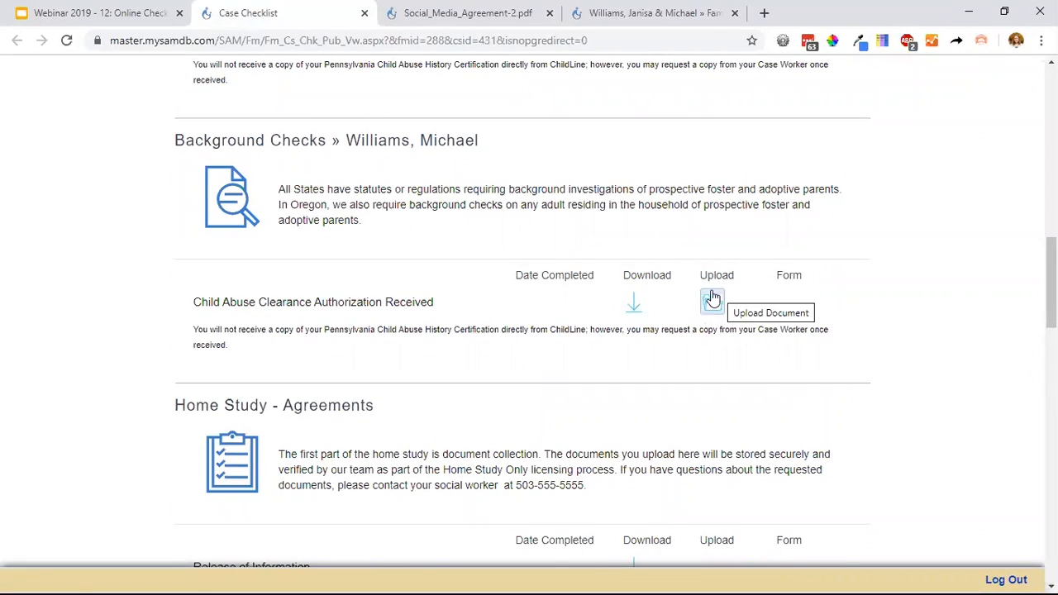
scroll(709, 305, up, 1)
scroll(678, 305, up, 2)
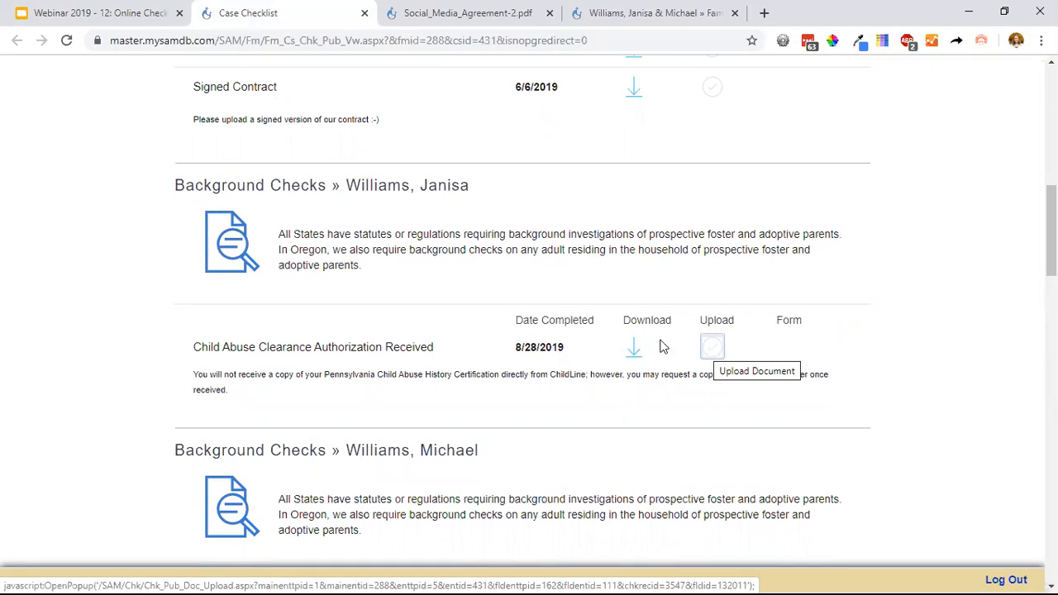
scroll(583, 355, up, 3)
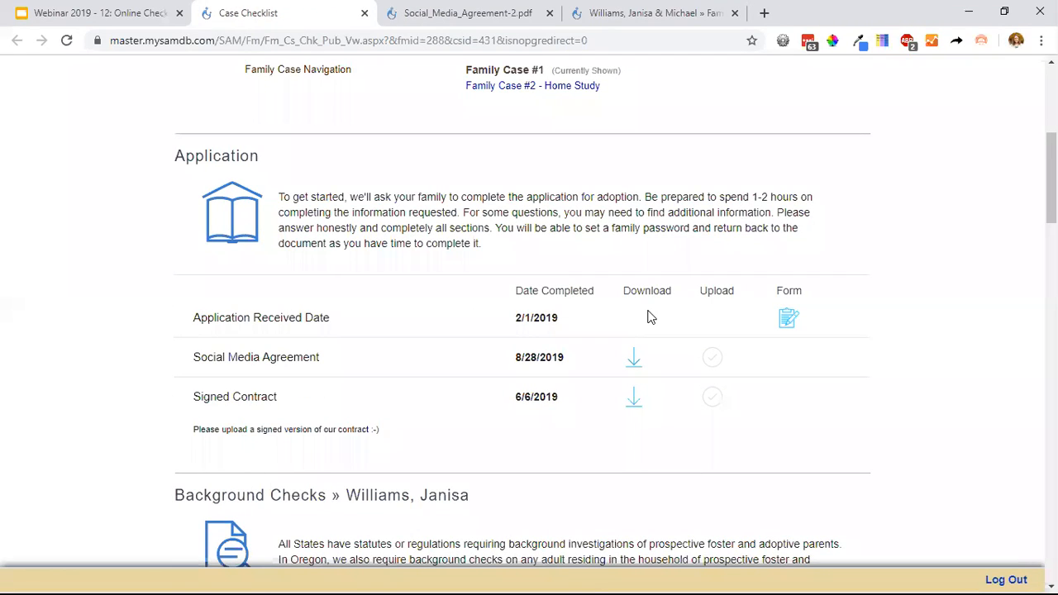
click(786, 322)
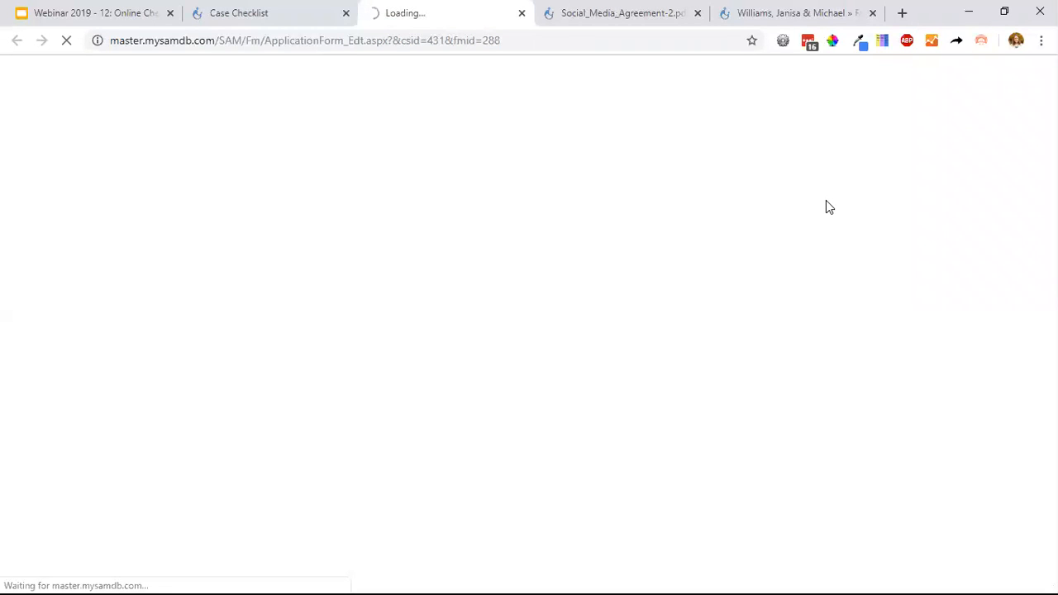
click(296, 14)
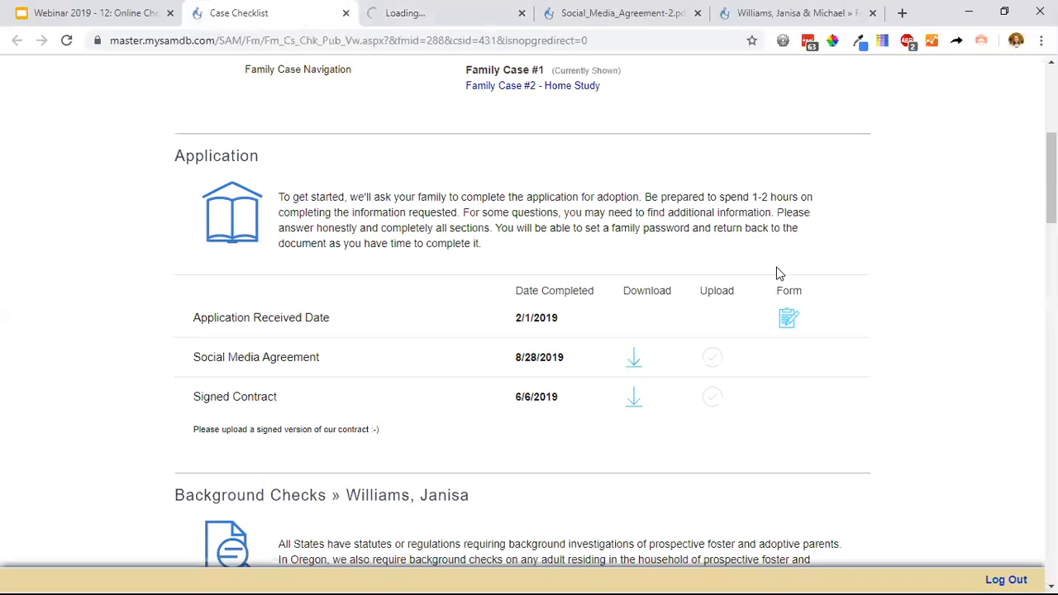
click(789, 318)
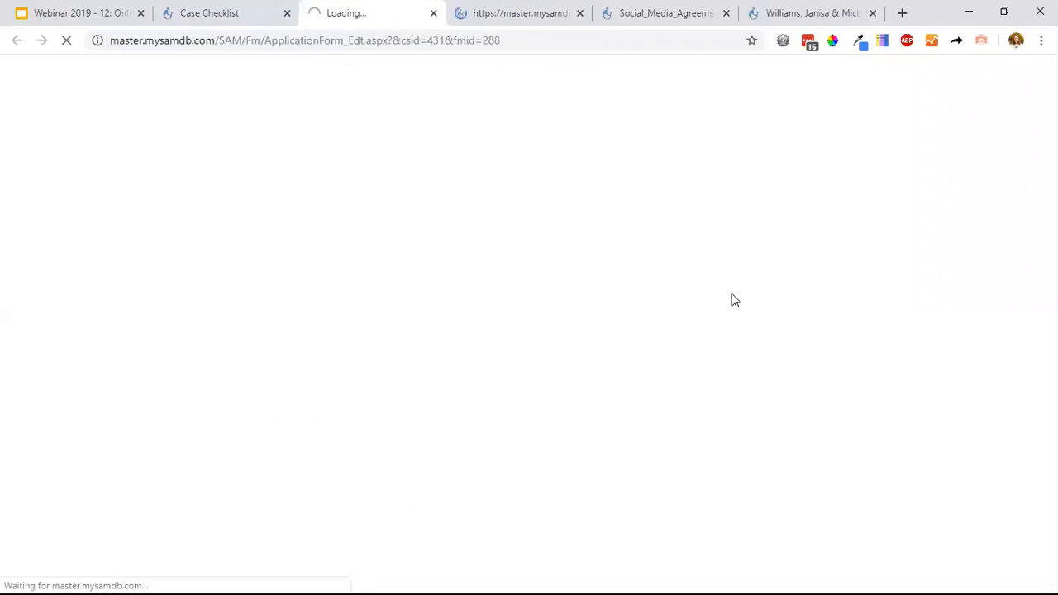
Close all browser tabs that follow the open application form and review the form's welcome instructions.
right_click(397, 16)
click(489, 203)
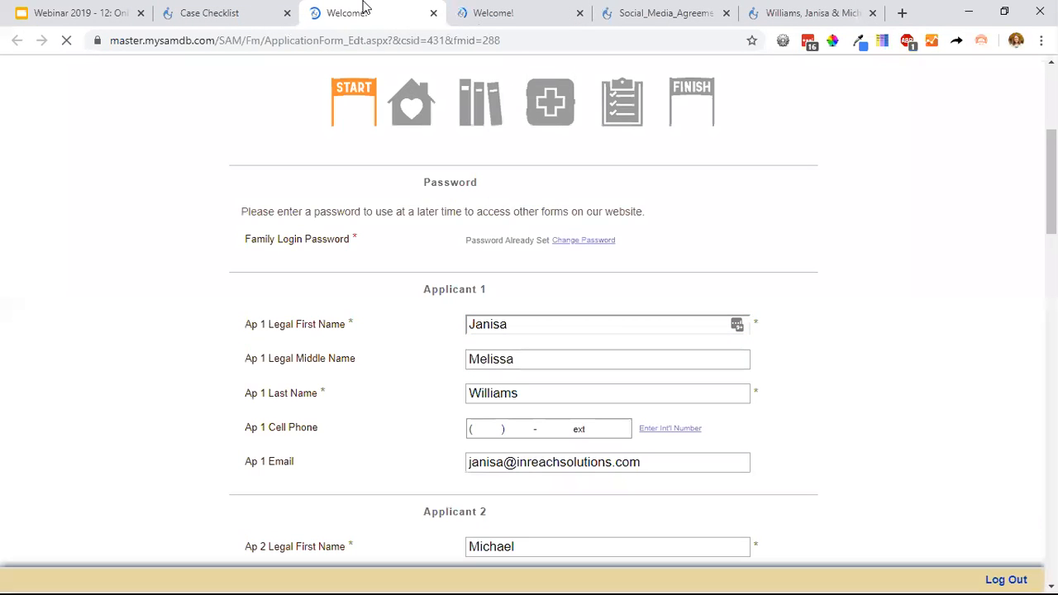
right_click(364, 8)
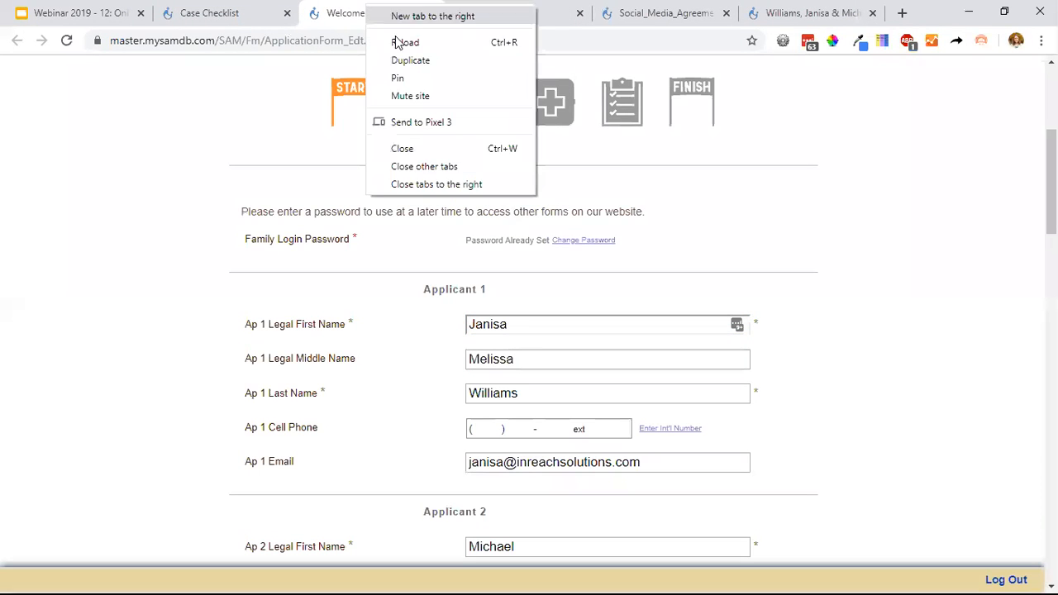
click(474, 184)
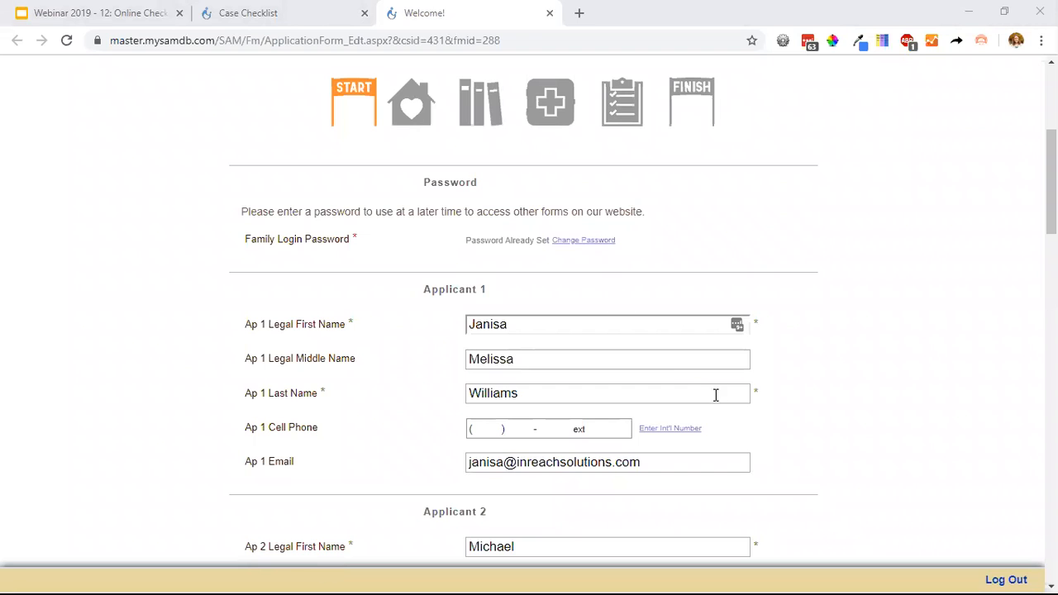
scroll(720, 273, up, 3)
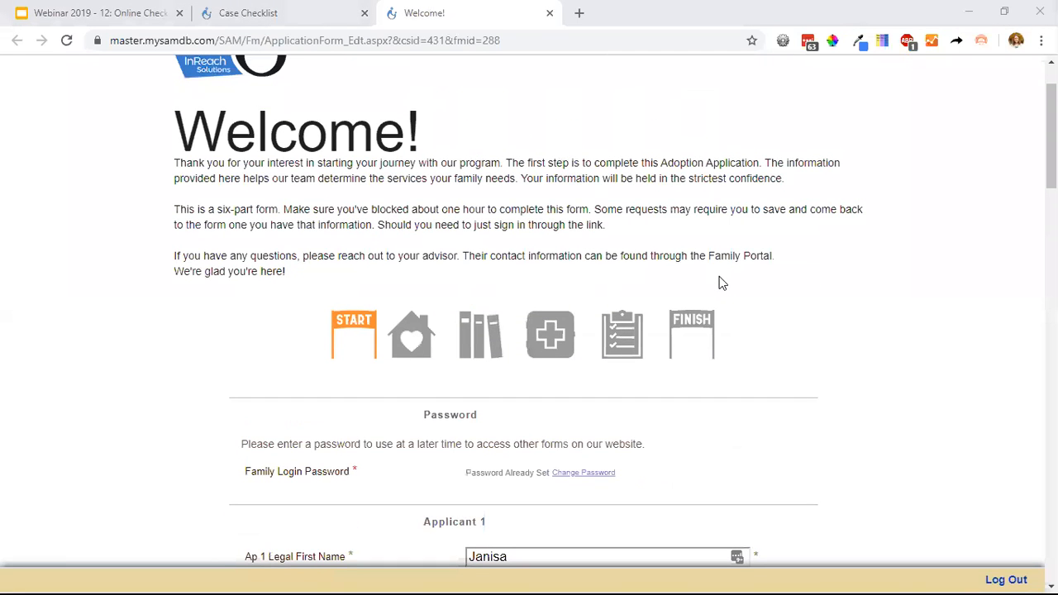
scroll(748, 246, down, 1)
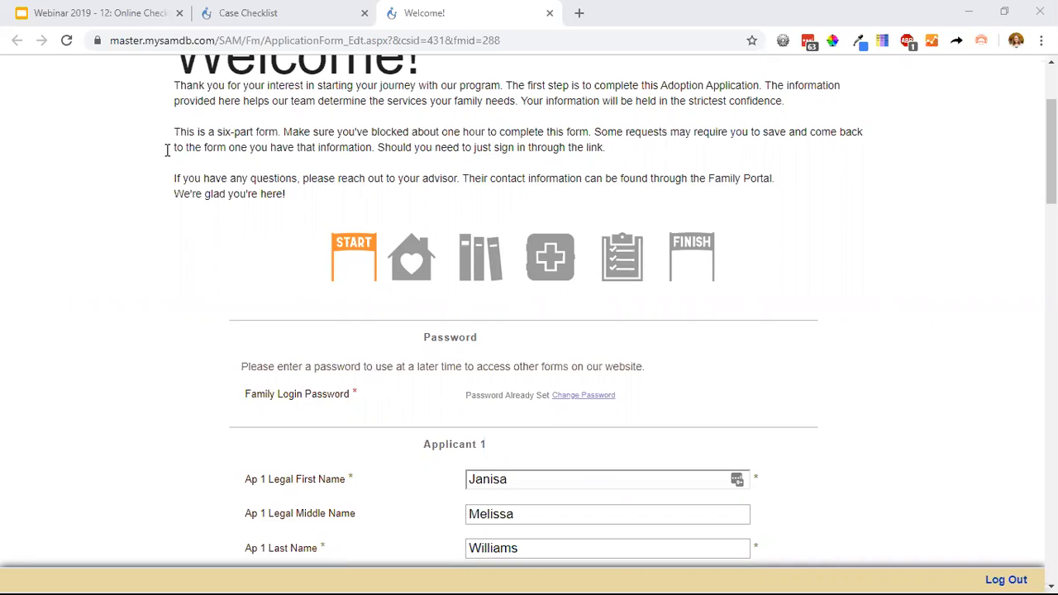
Open the linked family cover page from the presentation's Internal Checklist View slide, and open that family's Case Checklist.
click(95, 12)
click(619, 285)
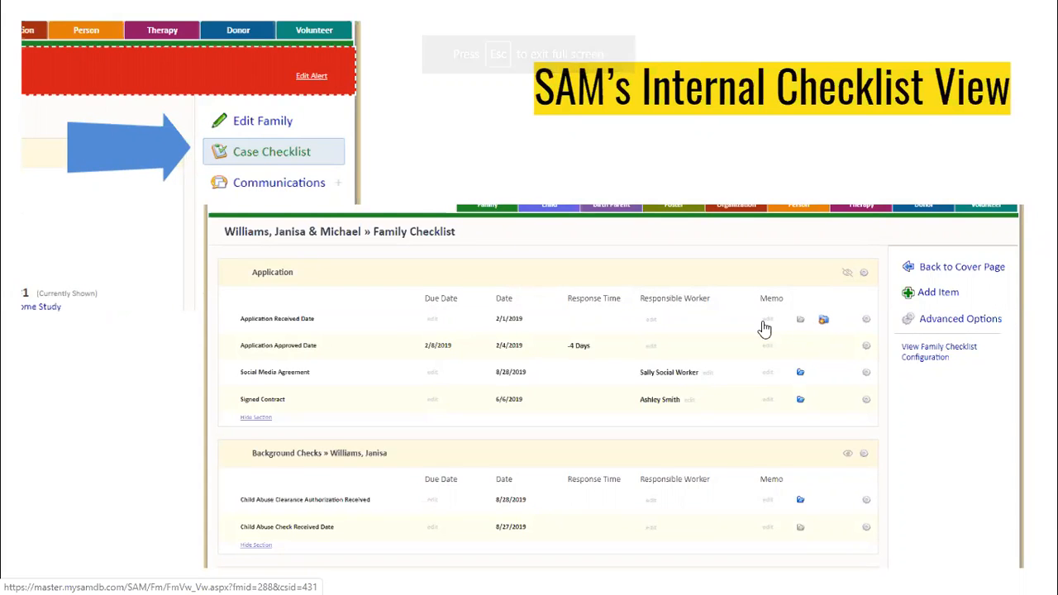
click(700, 325)
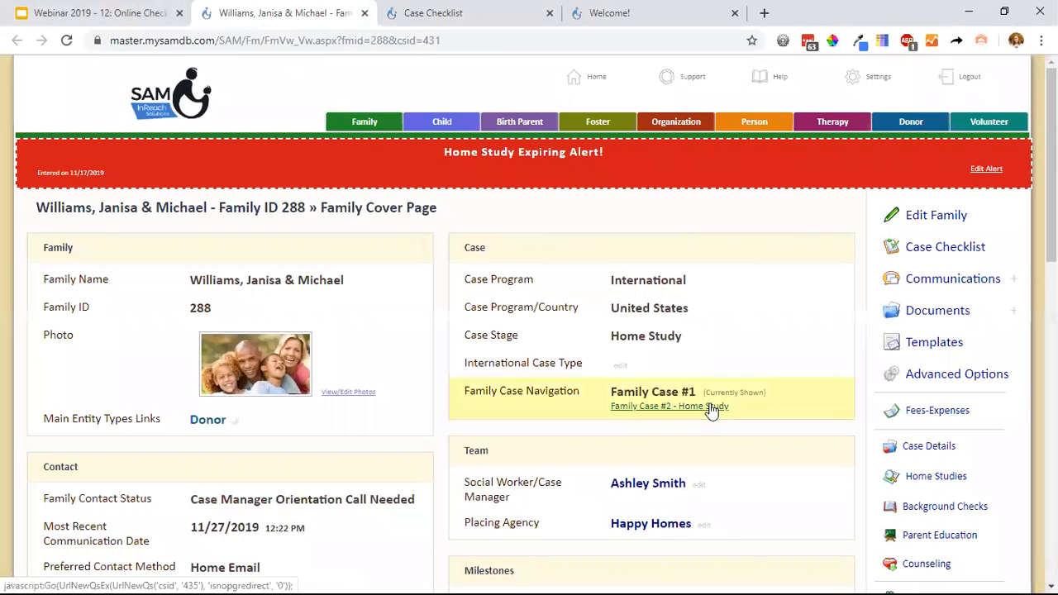
click(952, 256)
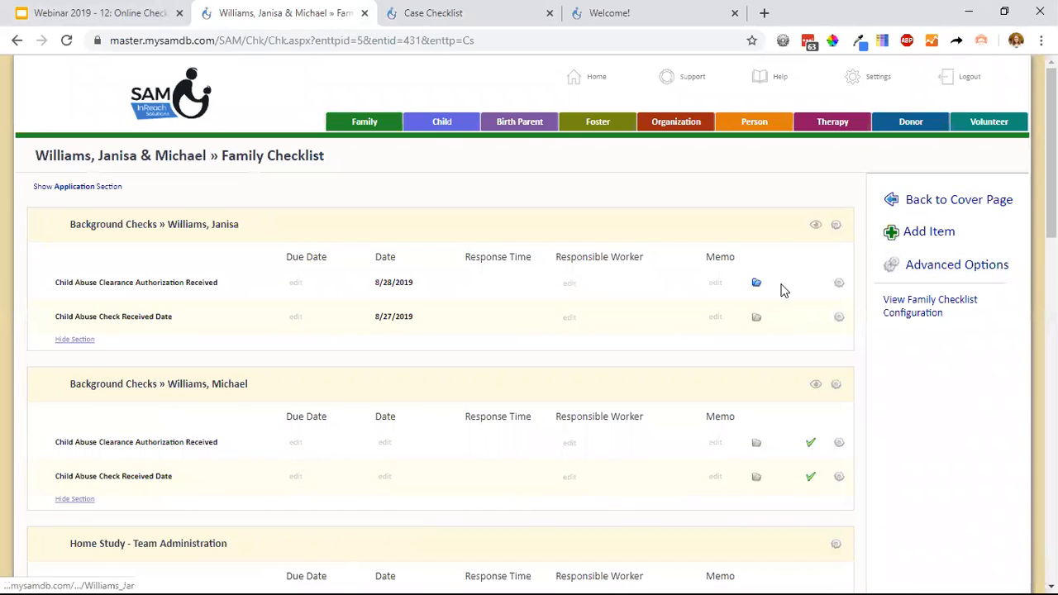
Switch back to the Google Slides presentation and advance it to the Family Case Workflow slide.
click(116, 10)
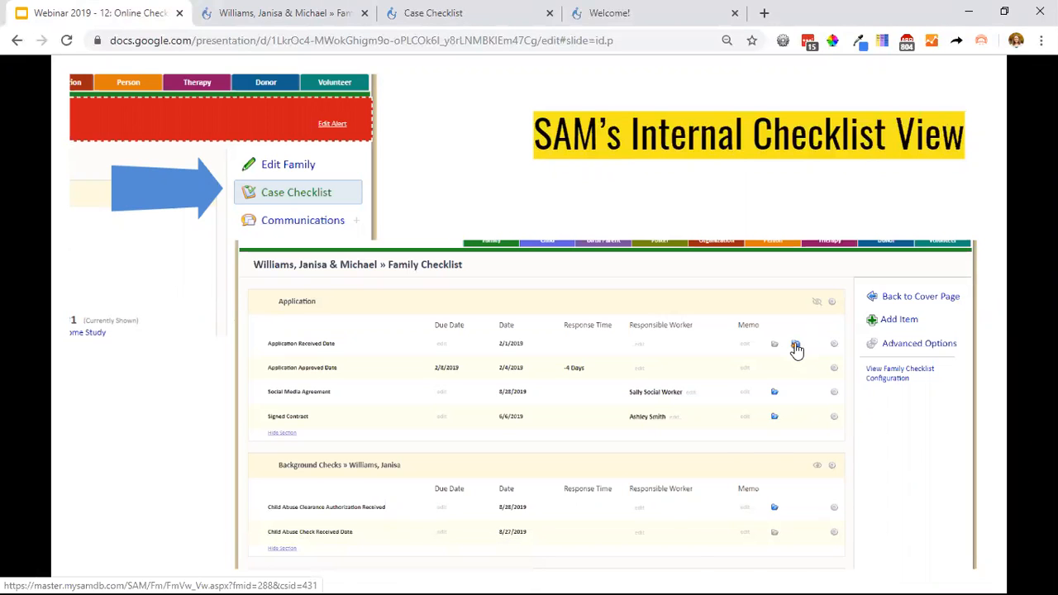
key(Right)
key(Right)
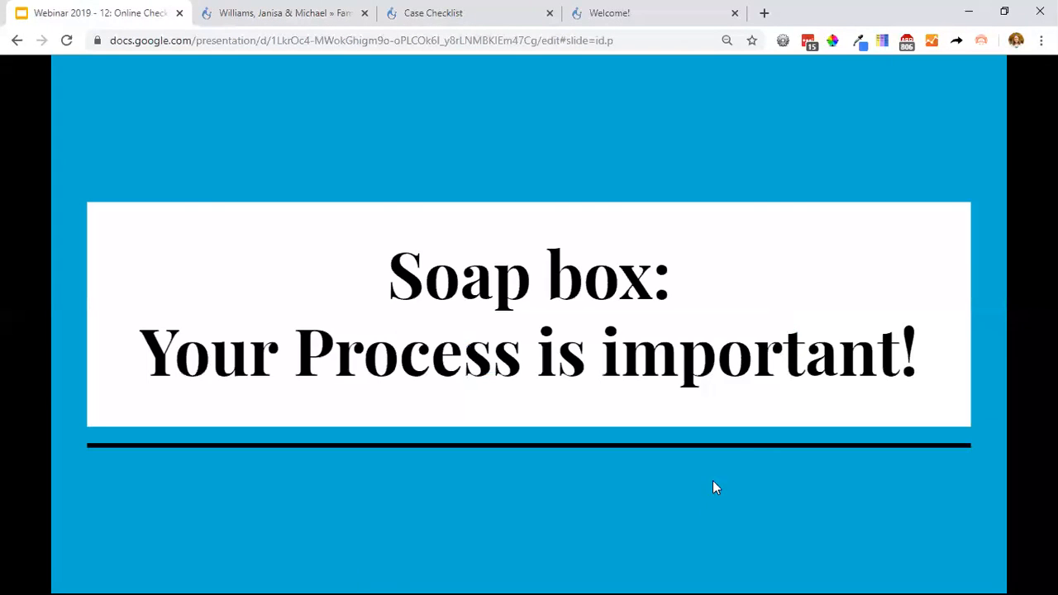
key(Right)
key(Right)
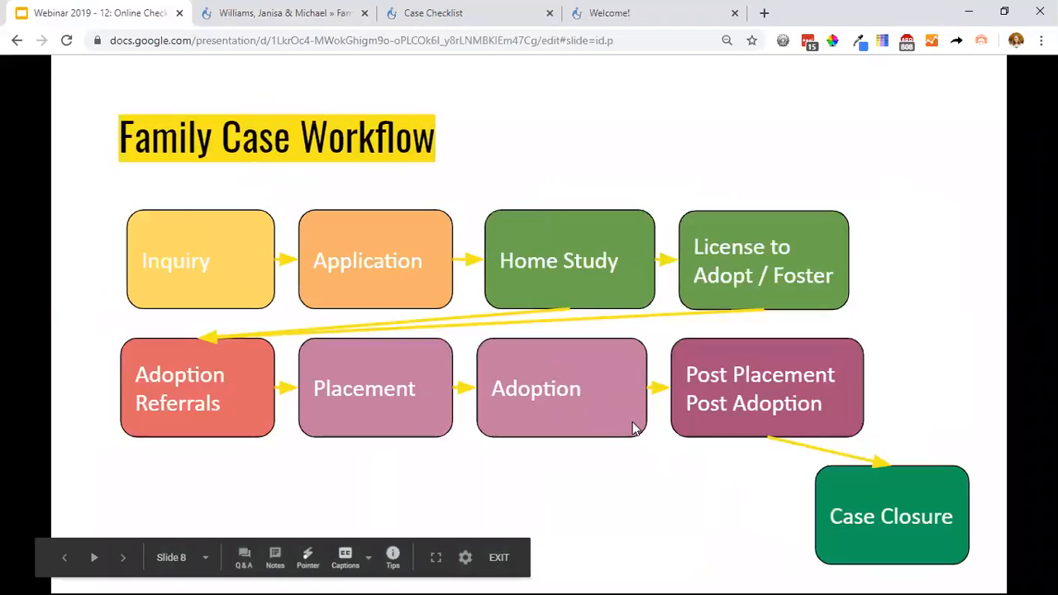
key(Left)
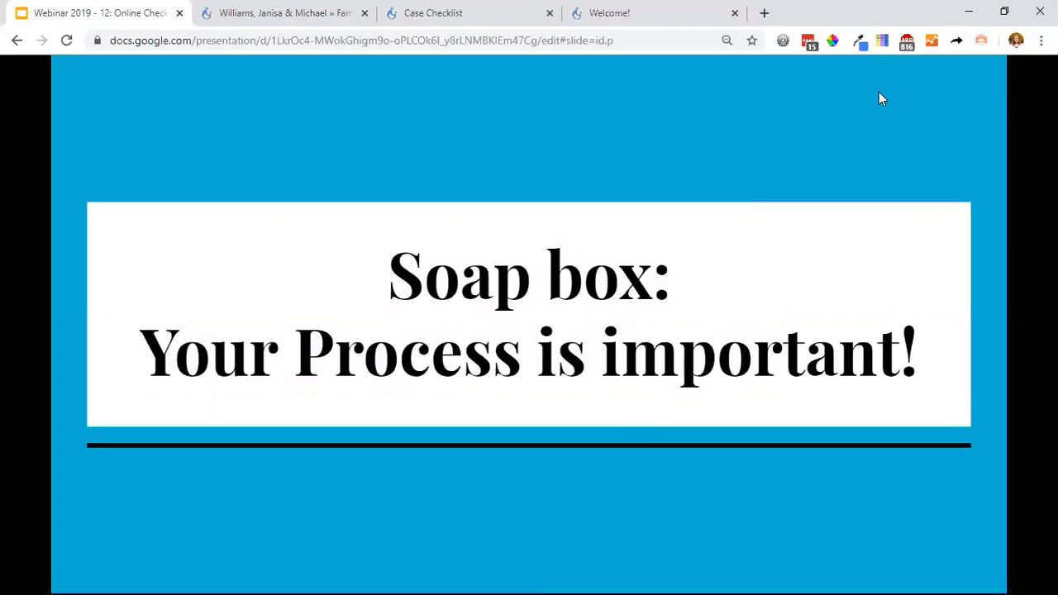
key(Right)
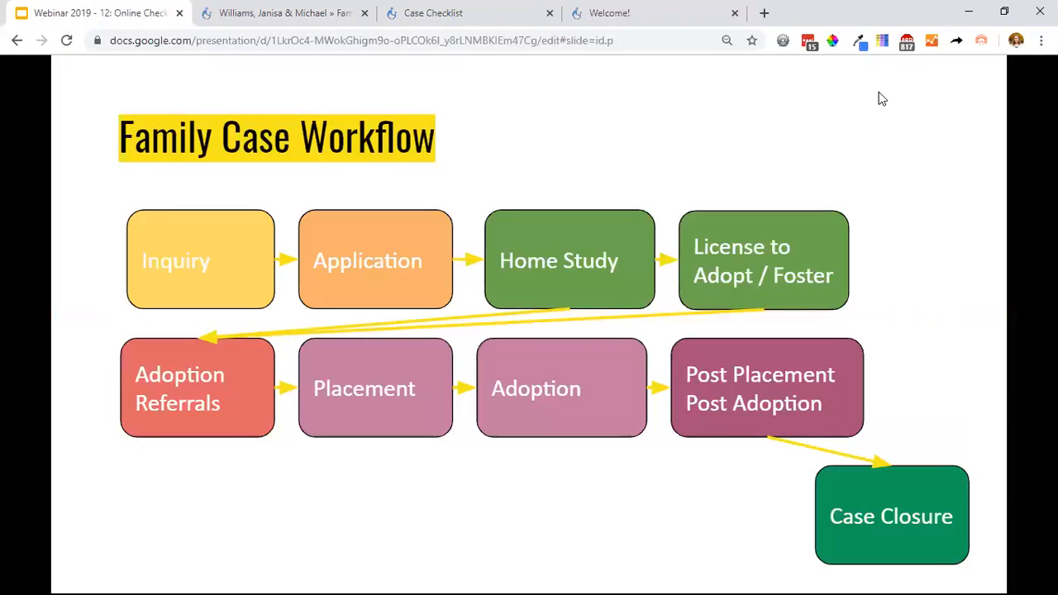
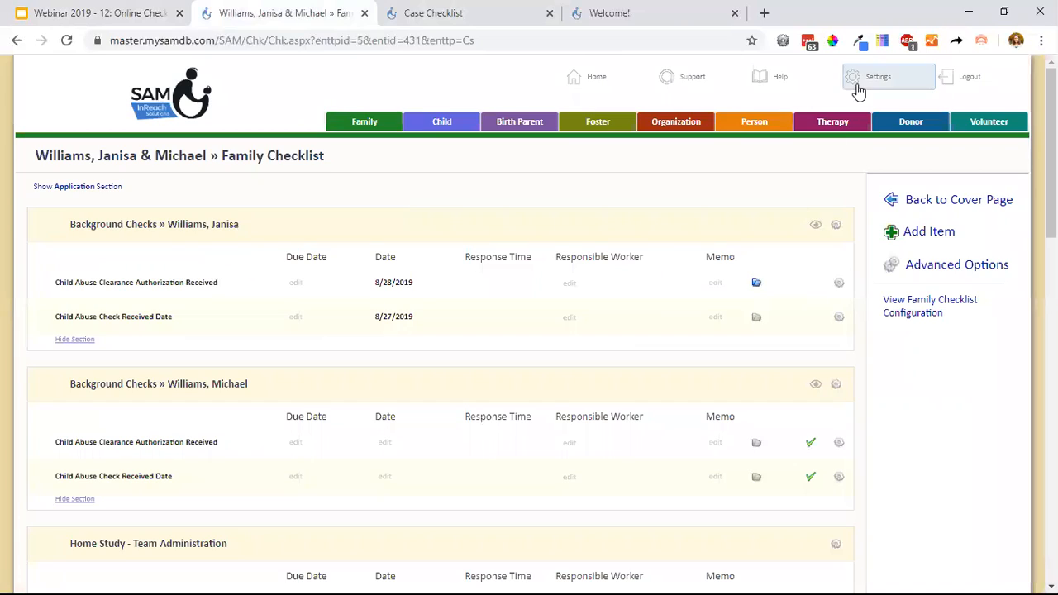
Open the family checklist configuration from the system settings and edit the Social Media Agreement item in the Application section.
click(266, 330)
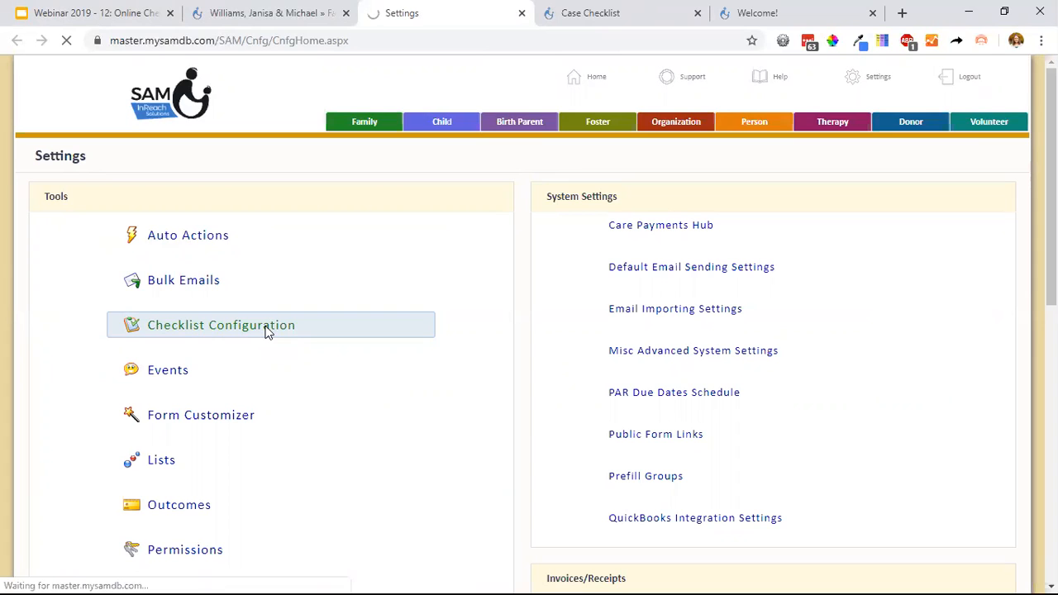
click(105, 10)
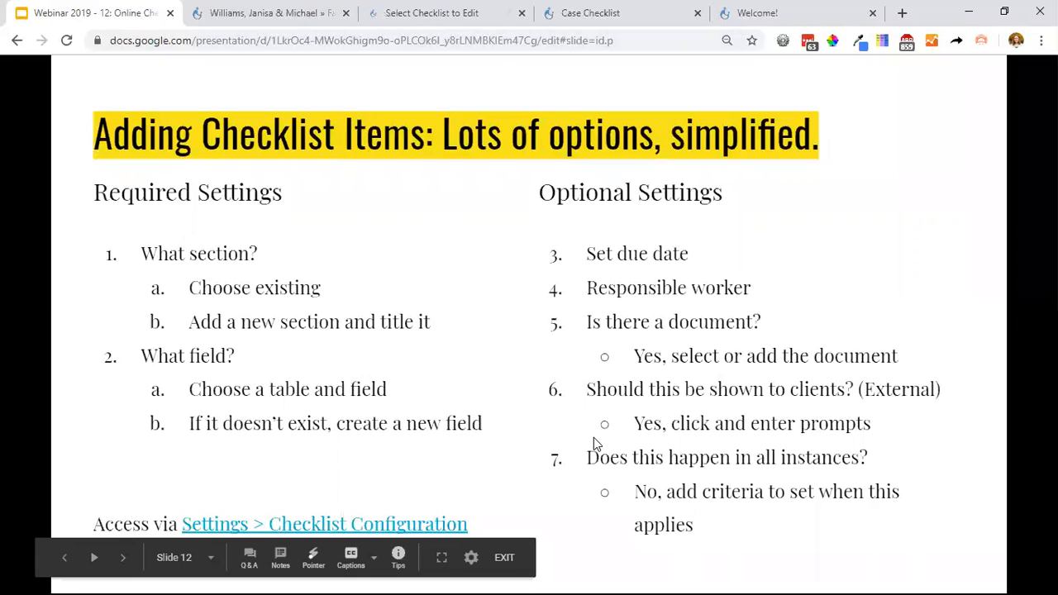
click(432, 14)
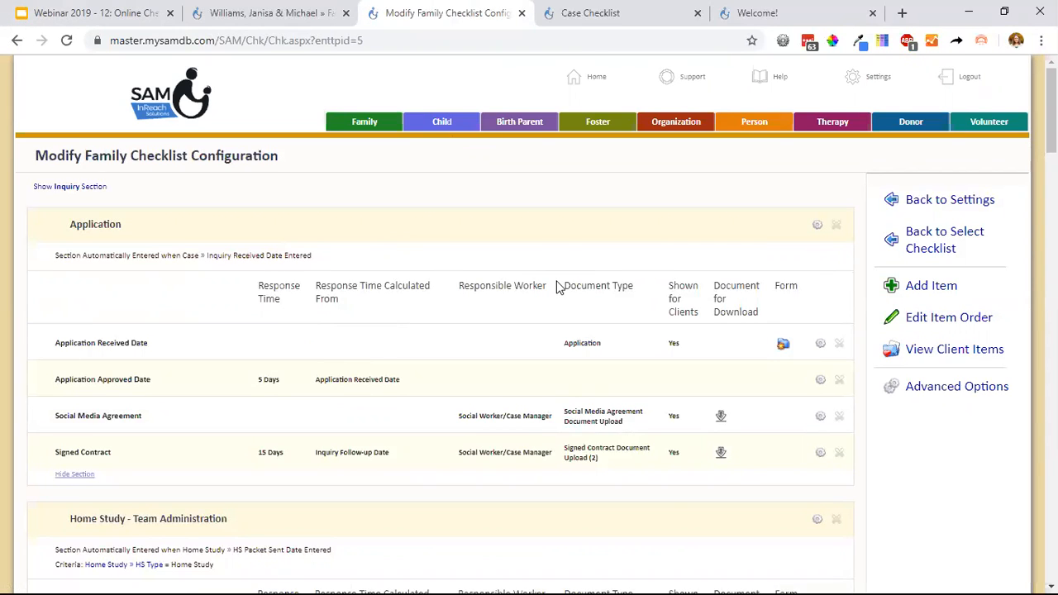
click(821, 346)
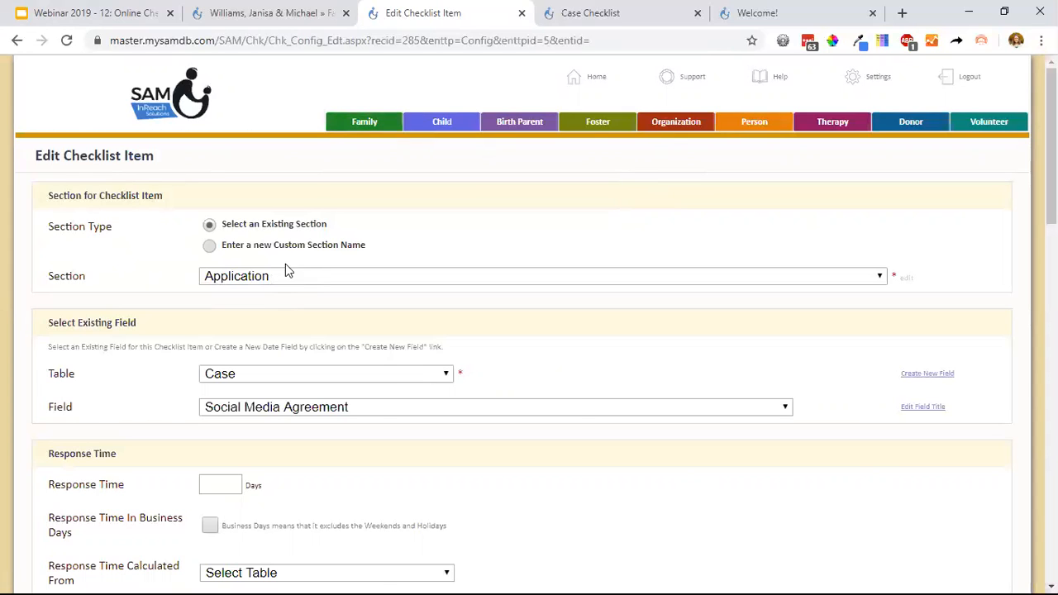
Examine the checklist item's section type choices and the tables available for its existing field.
drag(342, 233, 225, 234)
drag(387, 253, 221, 257)
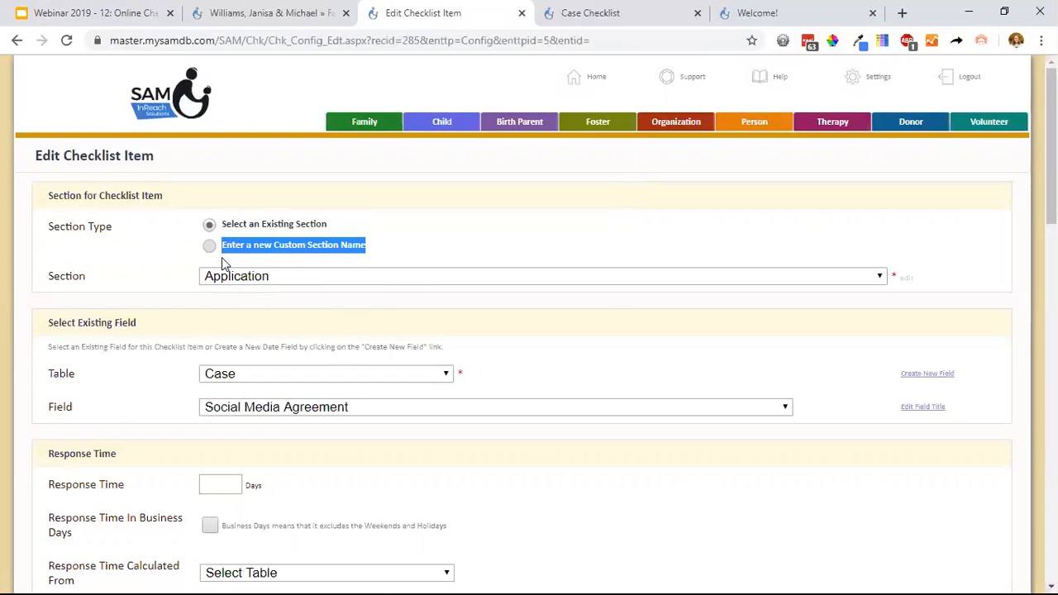
click(474, 241)
scroll(475, 241, down, 2)
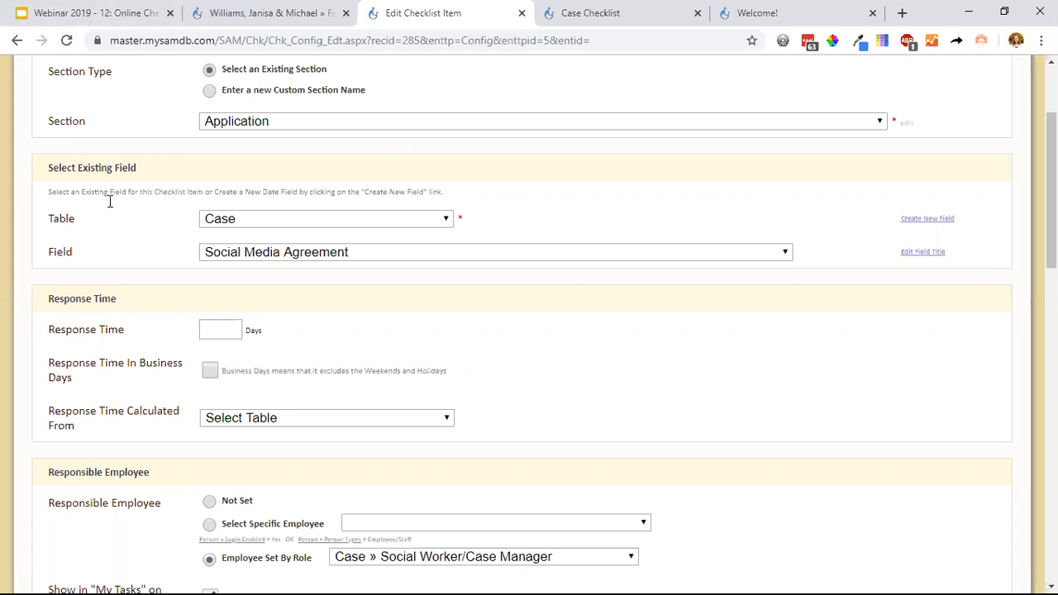
click(222, 224)
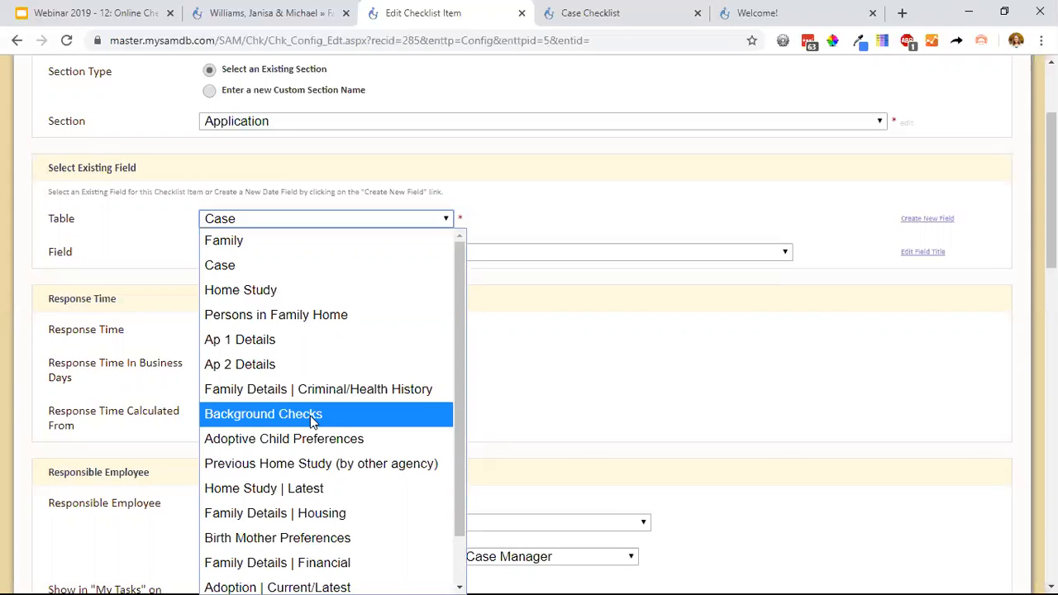
scroll(310, 426, down, 1)
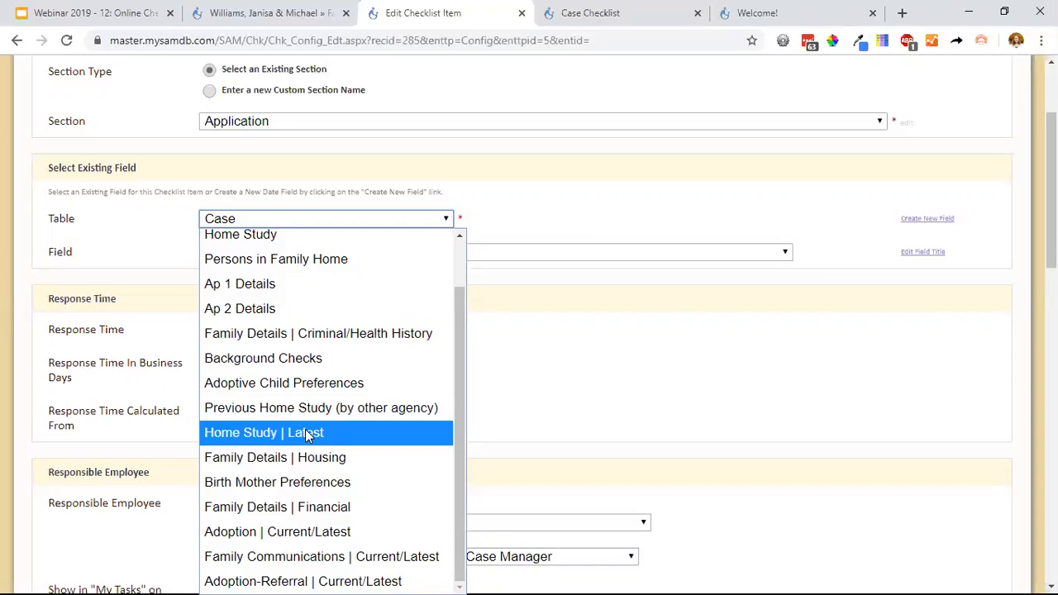
click(597, 208)
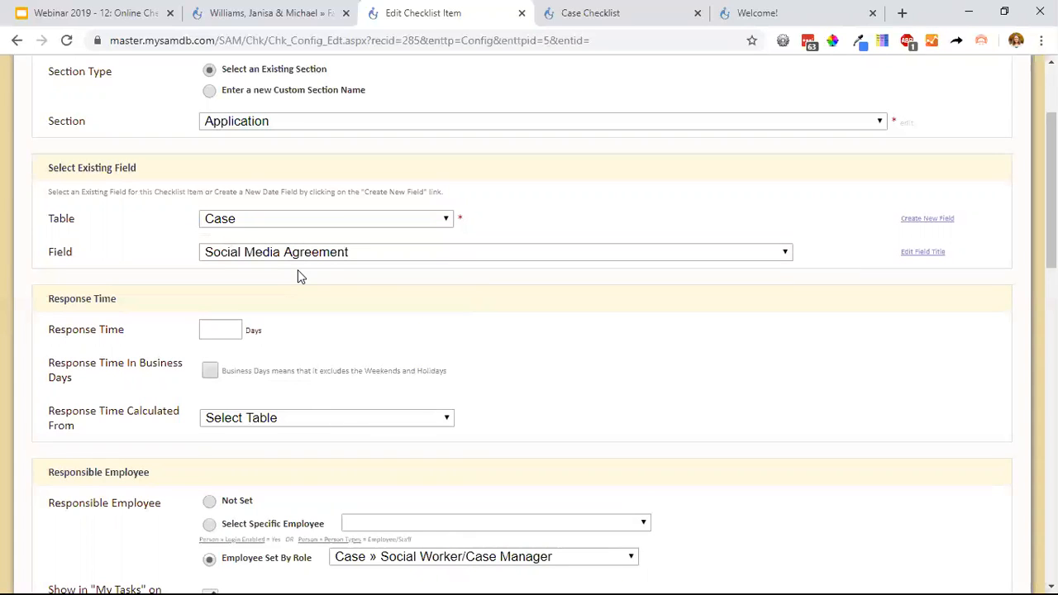
Try creating a new field in the Home Study table, and return to selecting an existing field.
click(926, 220)
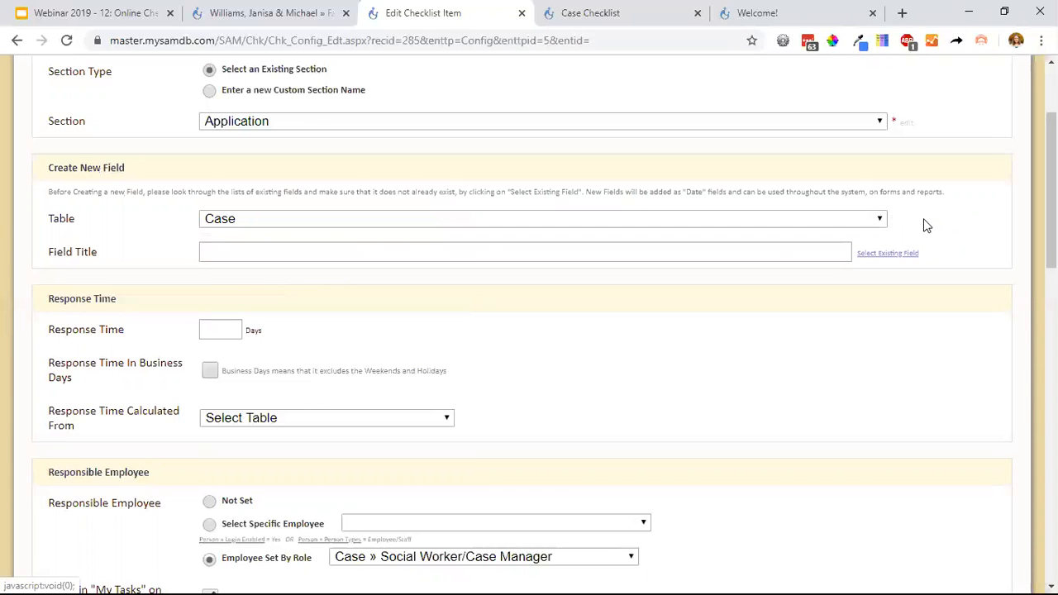
click(259, 221)
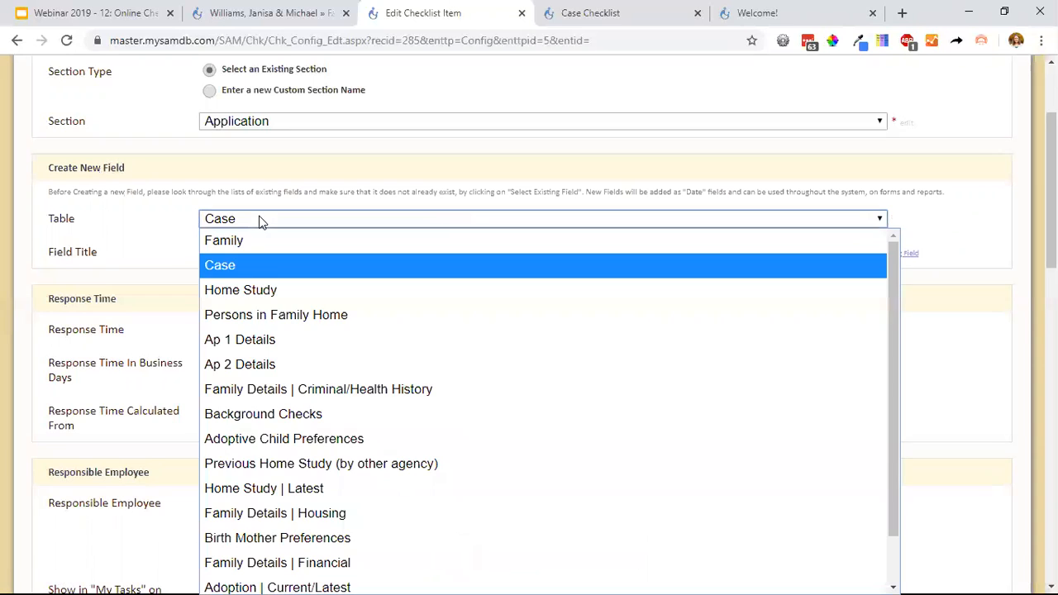
click(248, 291)
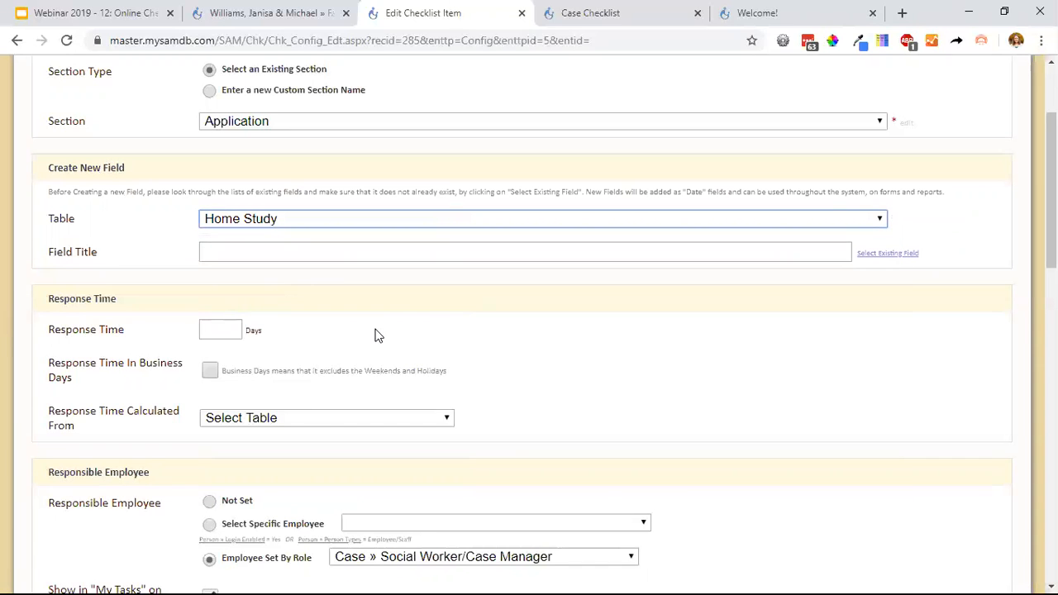
click(901, 254)
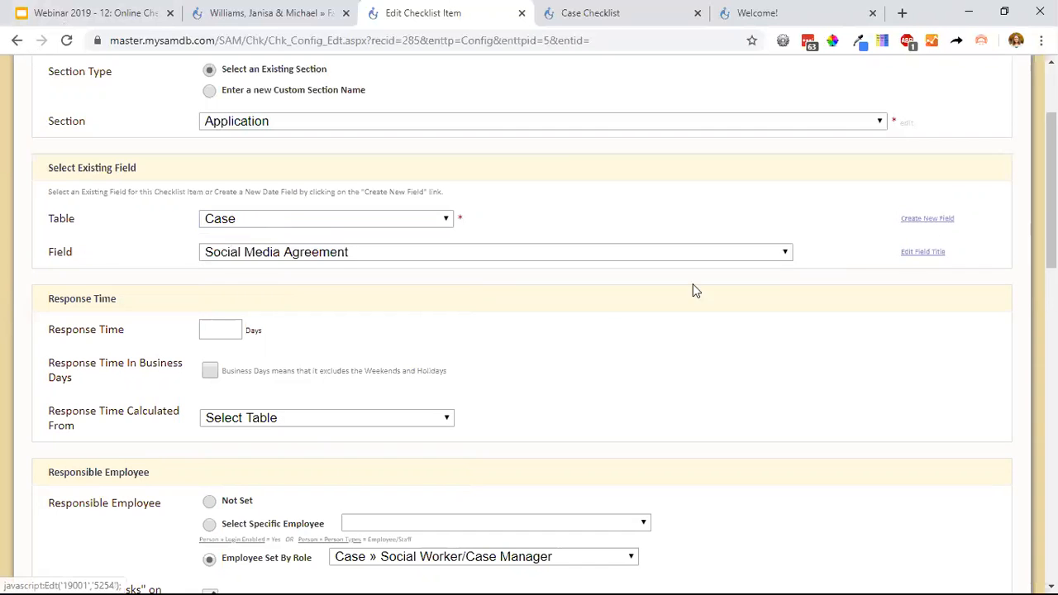
Examine the Response Time settings and the specific-employee and role choices for the item's responsible employee.
scroll(560, 333, down, 2)
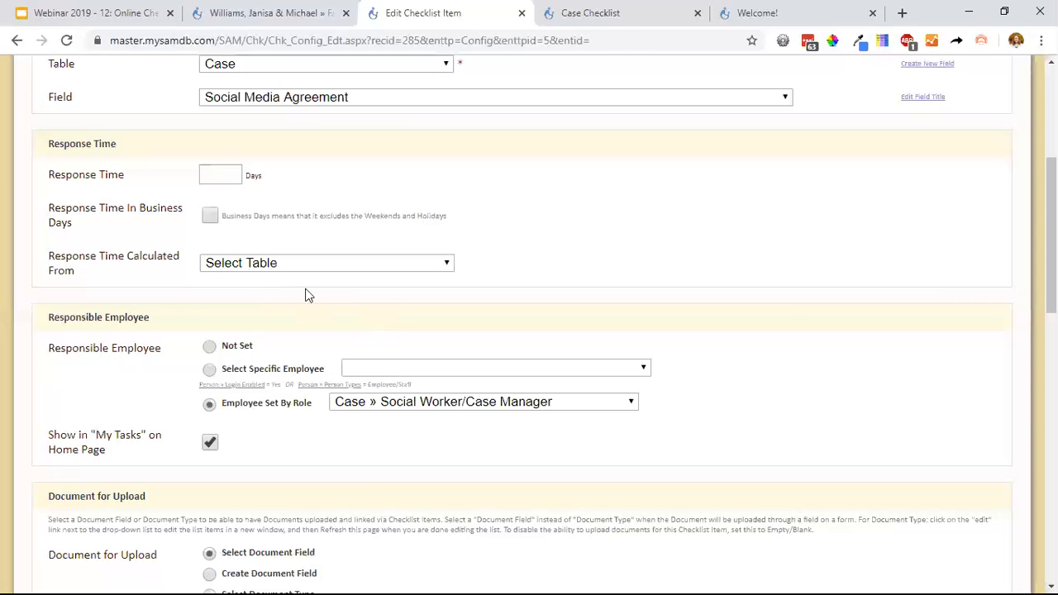
scroll(160, 362, down, 2)
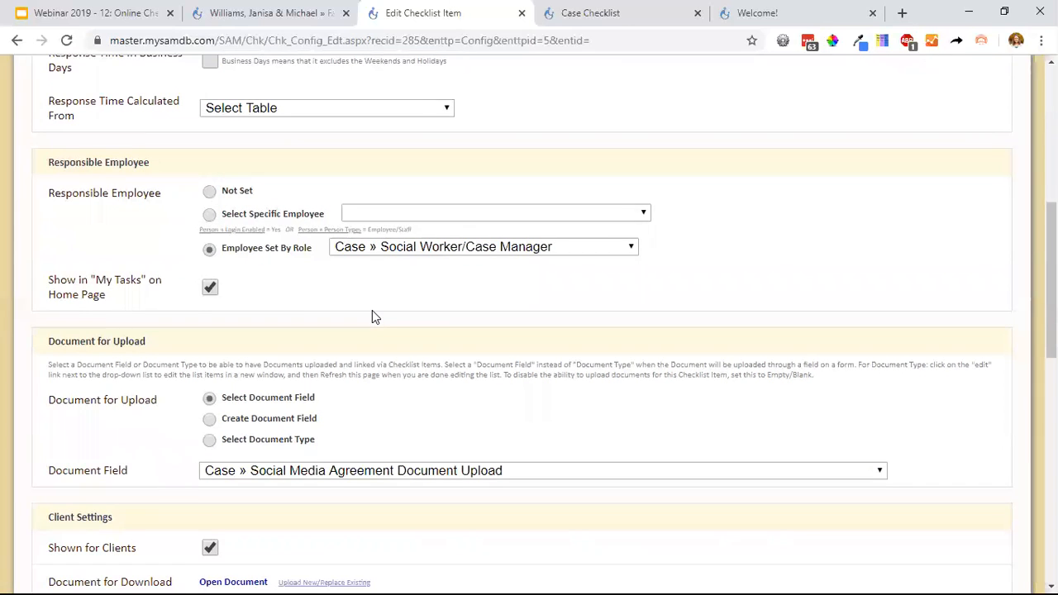
click(378, 214)
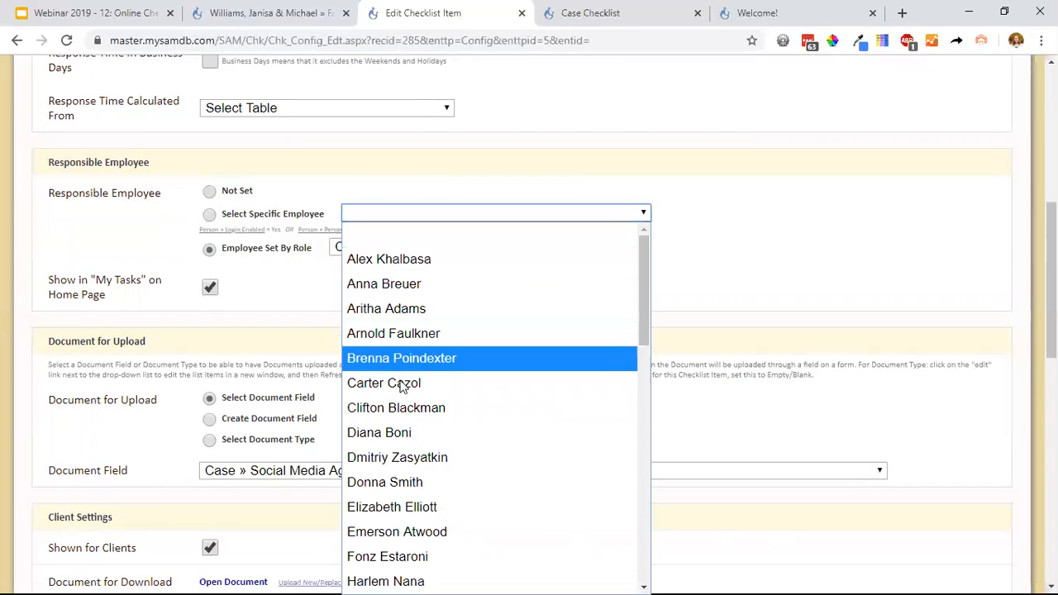
click(262, 276)
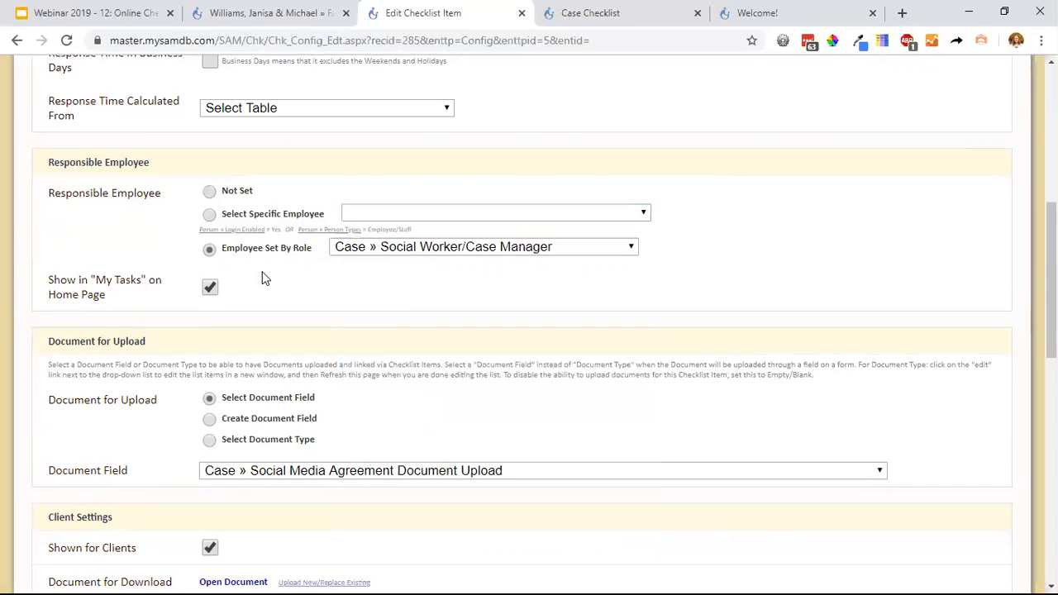
click(392, 253)
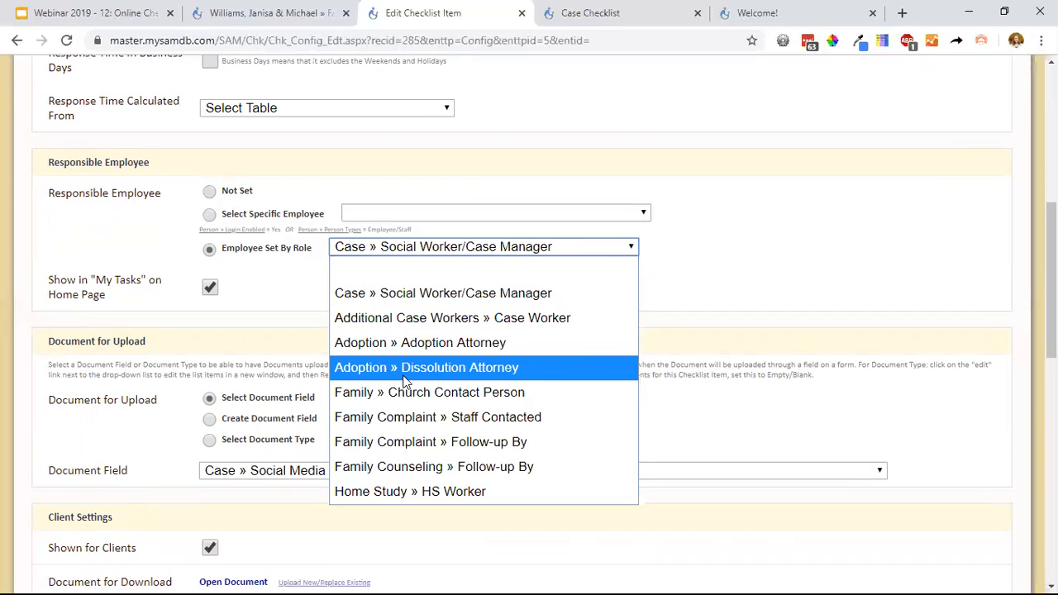
click(712, 248)
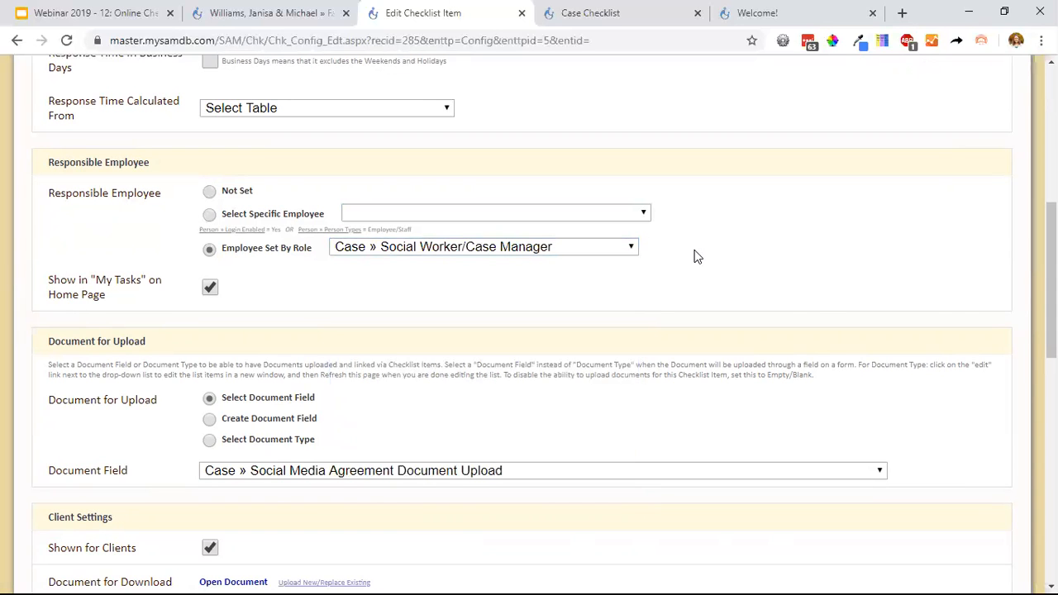
Set Document for Upload to Create Document Field and highlight the text of the document field title.
scroll(695, 252, down, 3)
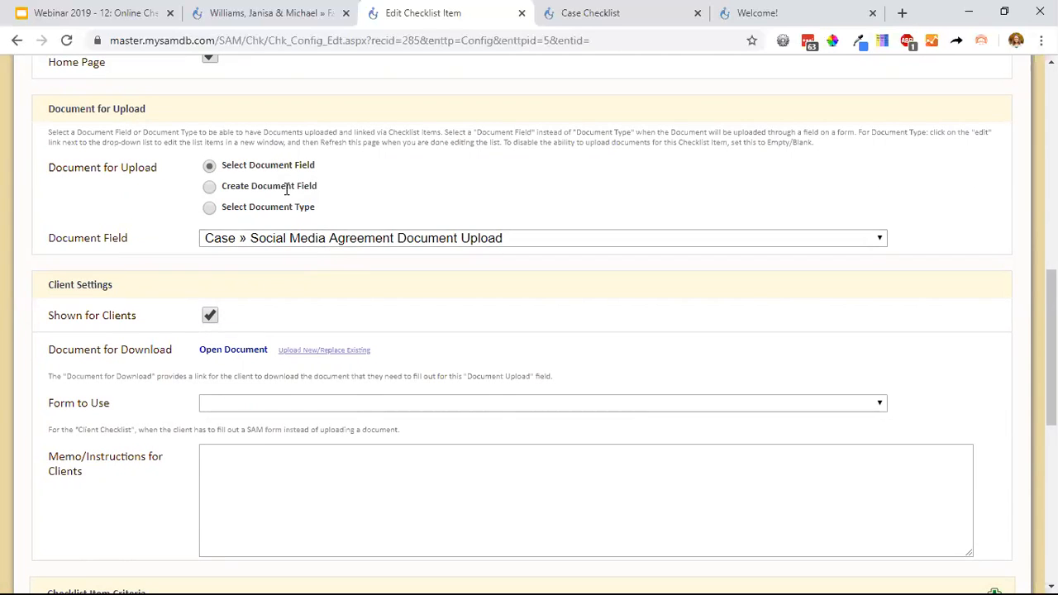
click(212, 189)
drag(457, 239, 197, 243)
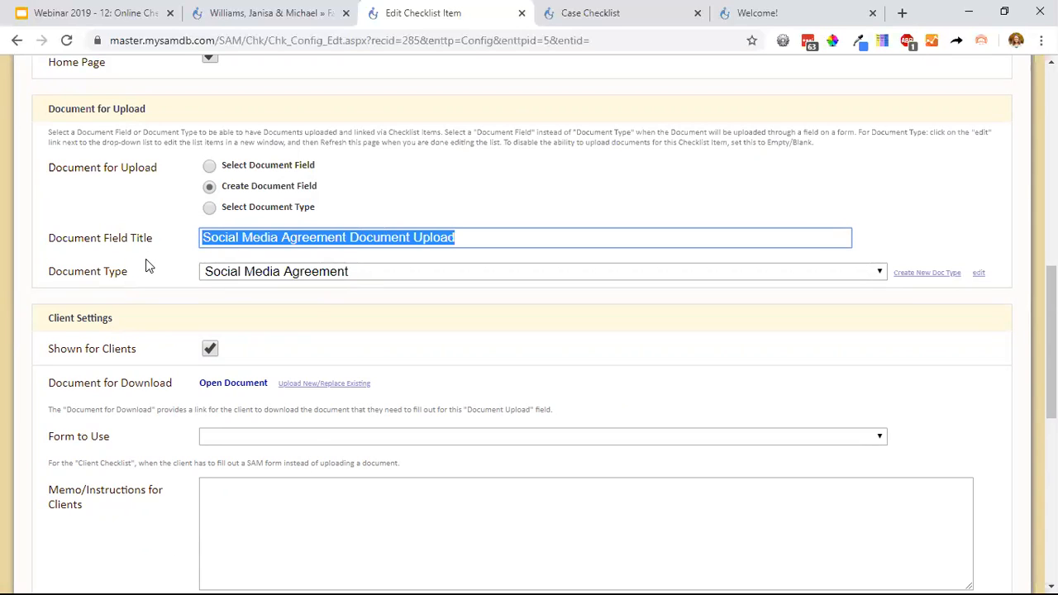
Switch to the open family checklist, return to the family's cover page, and open its Documents page.
click(294, 13)
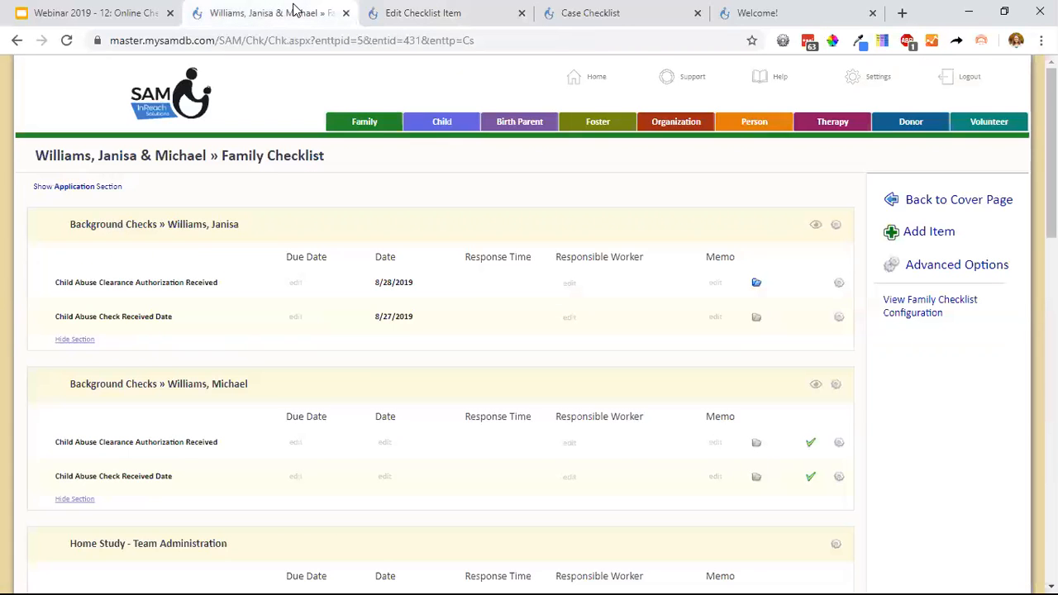
click(1003, 196)
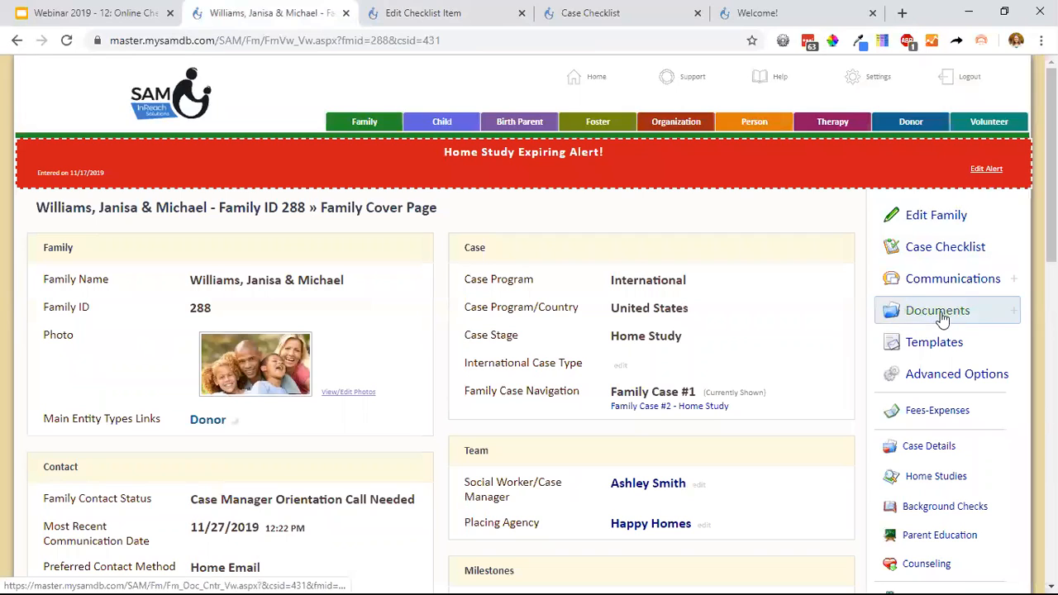
click(932, 318)
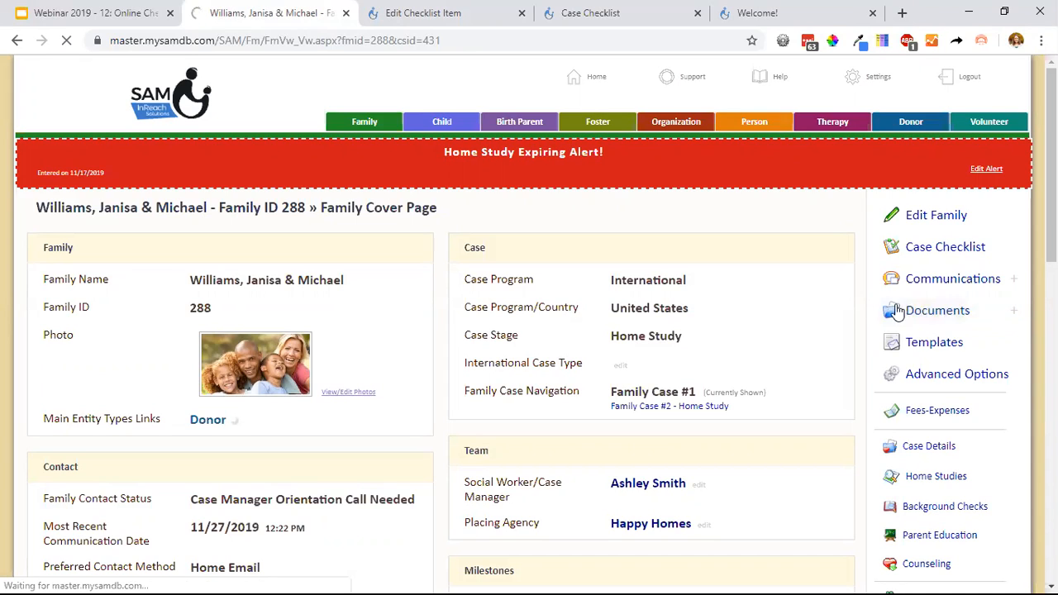
click(920, 318)
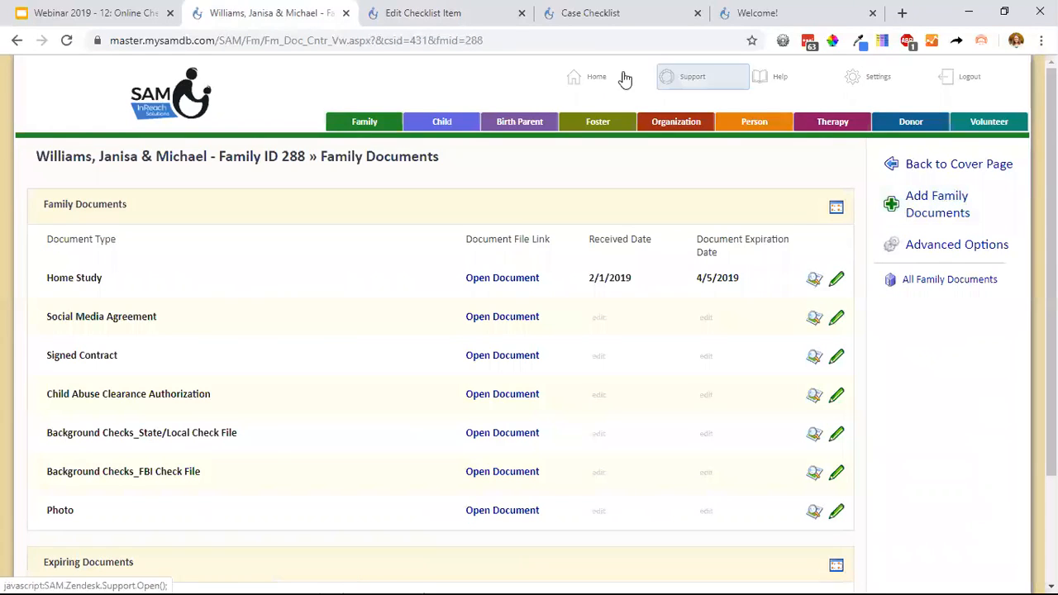
Return to the checklist item being edited and examine its Document Type and Document Field Title against the selected table and field.
click(476, 18)
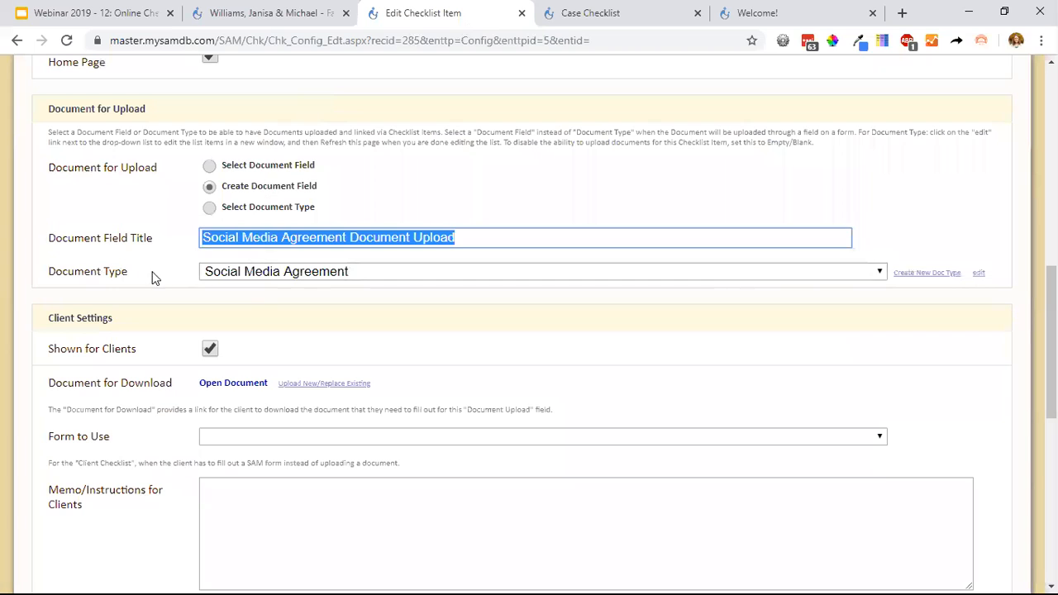
drag(154, 279, 48, 278)
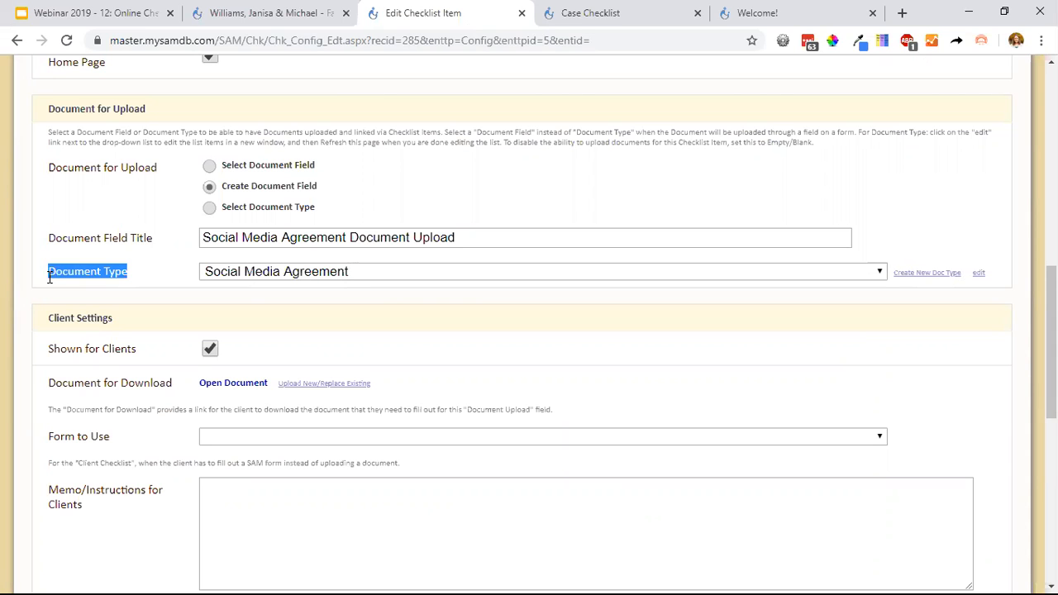
scroll(49, 279, up, 6)
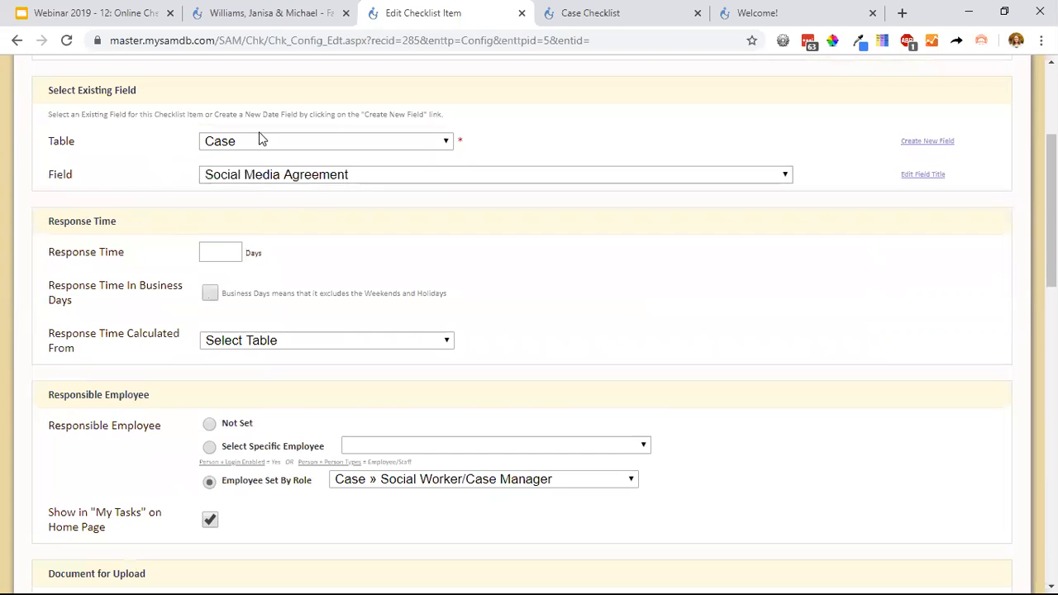
scroll(285, 169, down, 4)
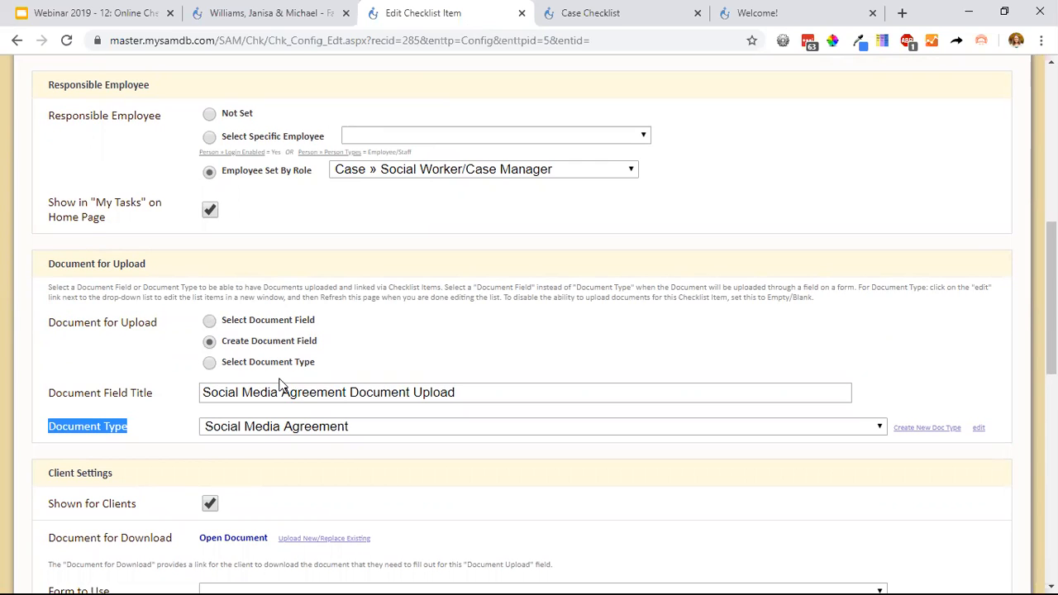
drag(46, 397, 176, 395)
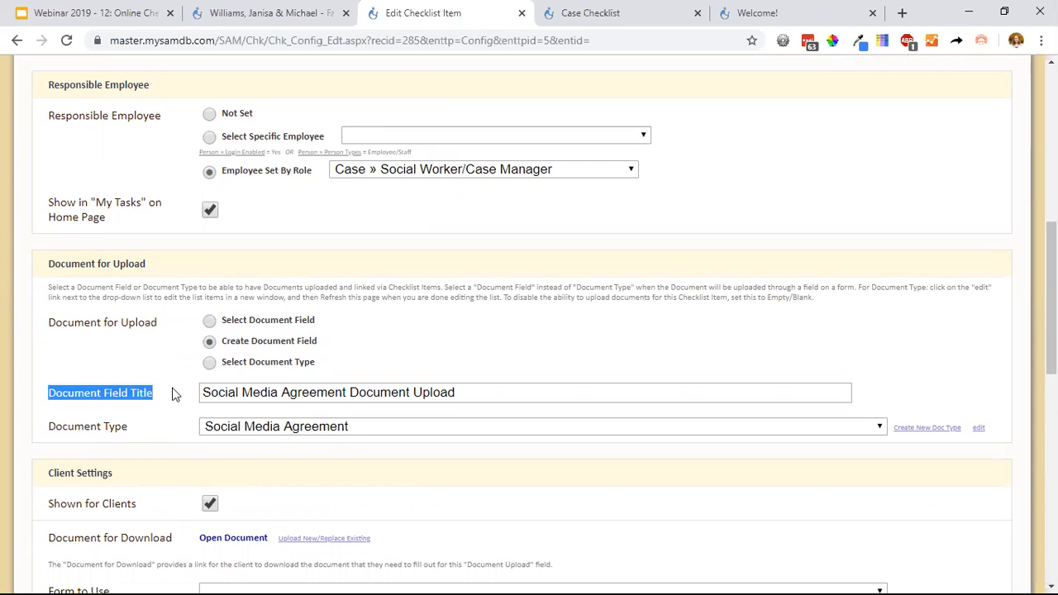
scroll(173, 395, down, 1)
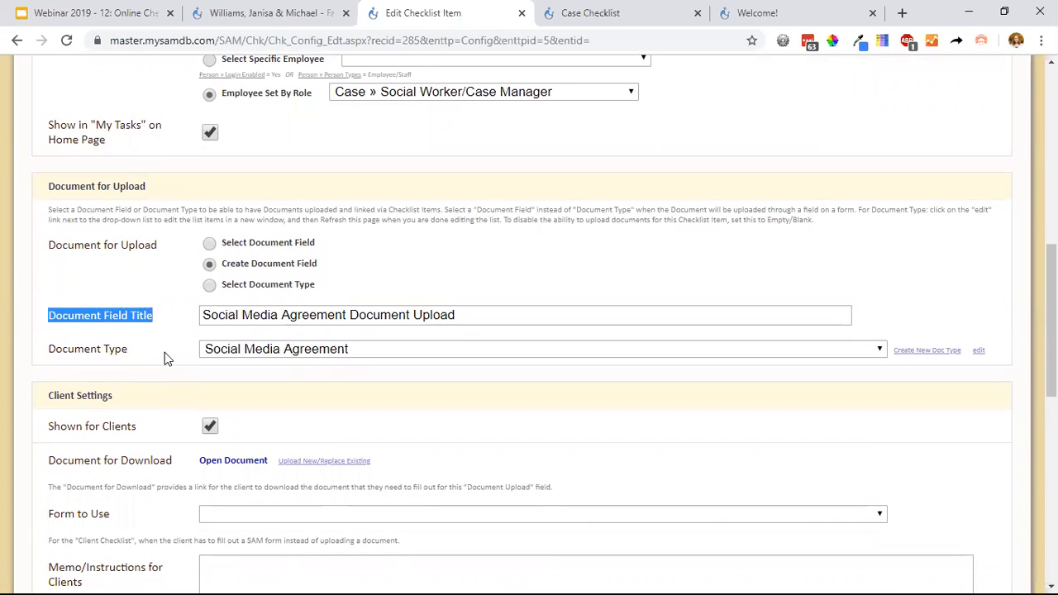
drag(165, 349, 39, 361)
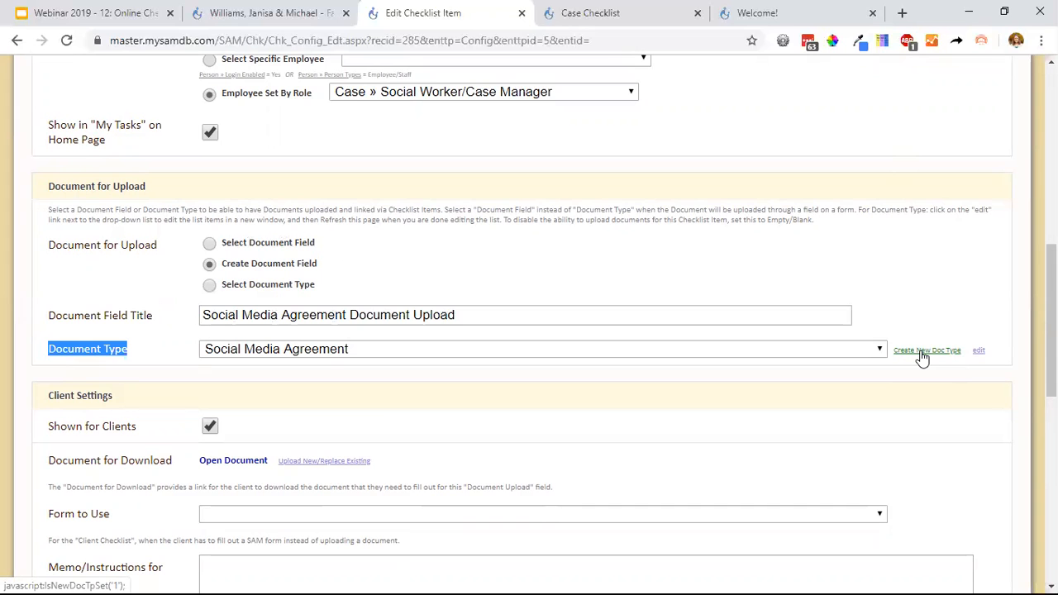
Review the item's client settings, toggling Shown for Clients off and back on, and highlight the Document for Download label.
scroll(914, 347, down, 2)
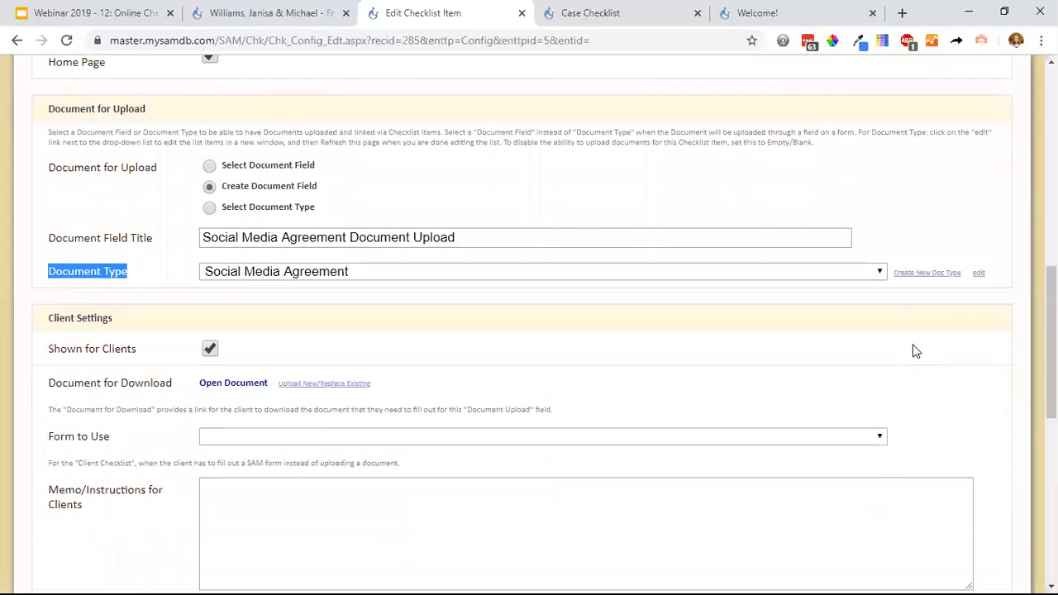
scroll(368, 192, up, 1)
scroll(113, 208, down, 2)
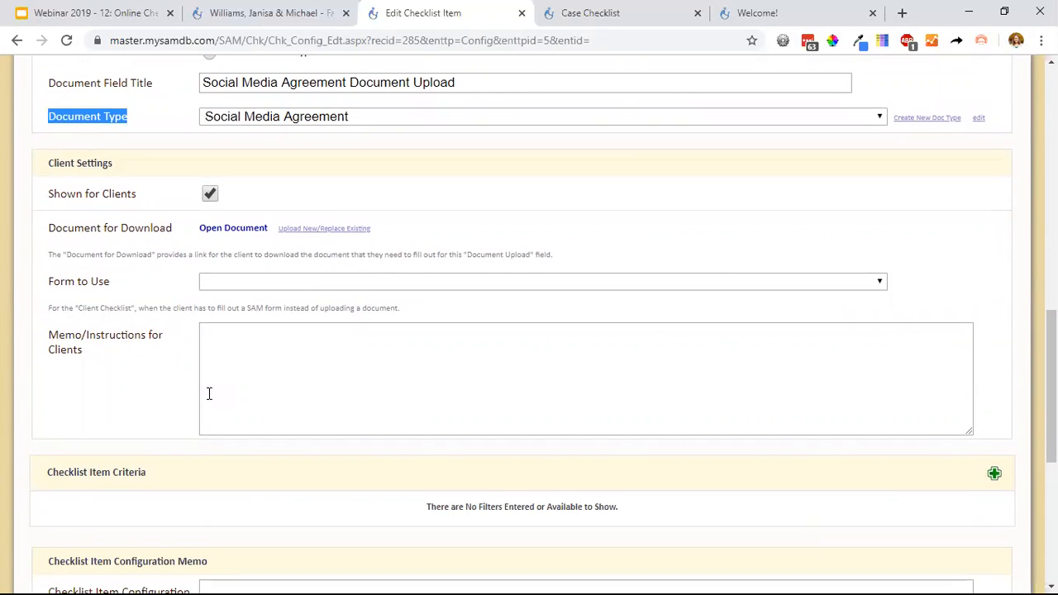
click(210, 194)
click(210, 195)
drag(184, 238, 39, 237)
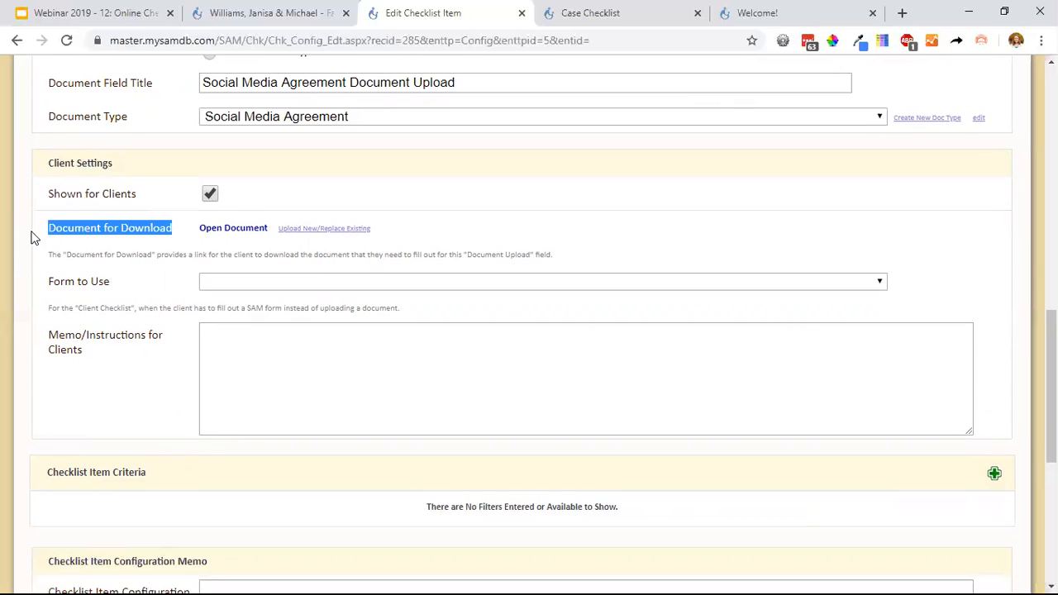
Examine the forms available under Form to Use and go to the Memo/Instructions for Clients field.
click(117, 250)
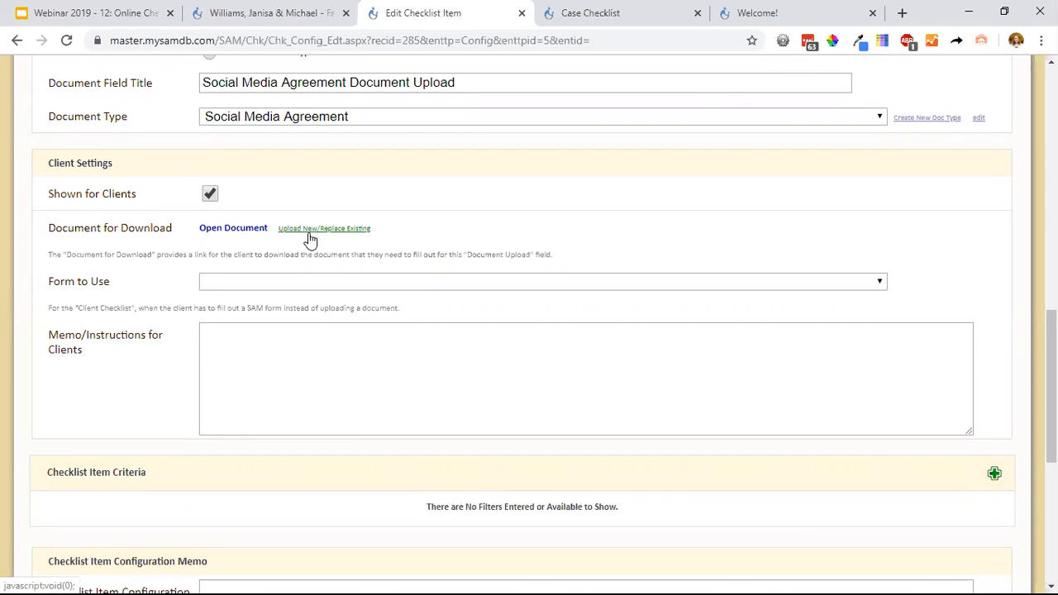
click(221, 286)
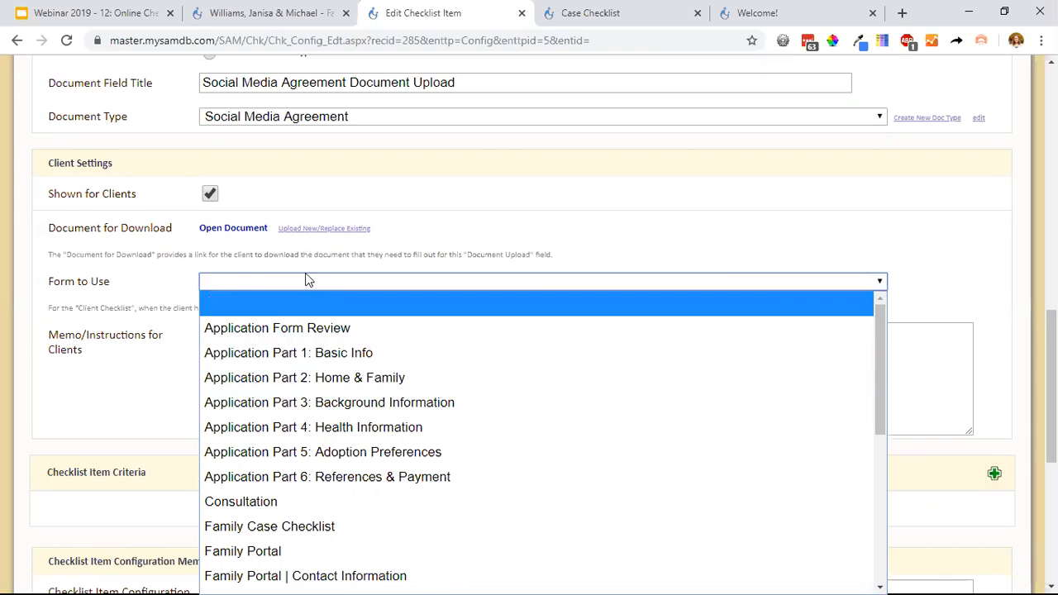
click(192, 286)
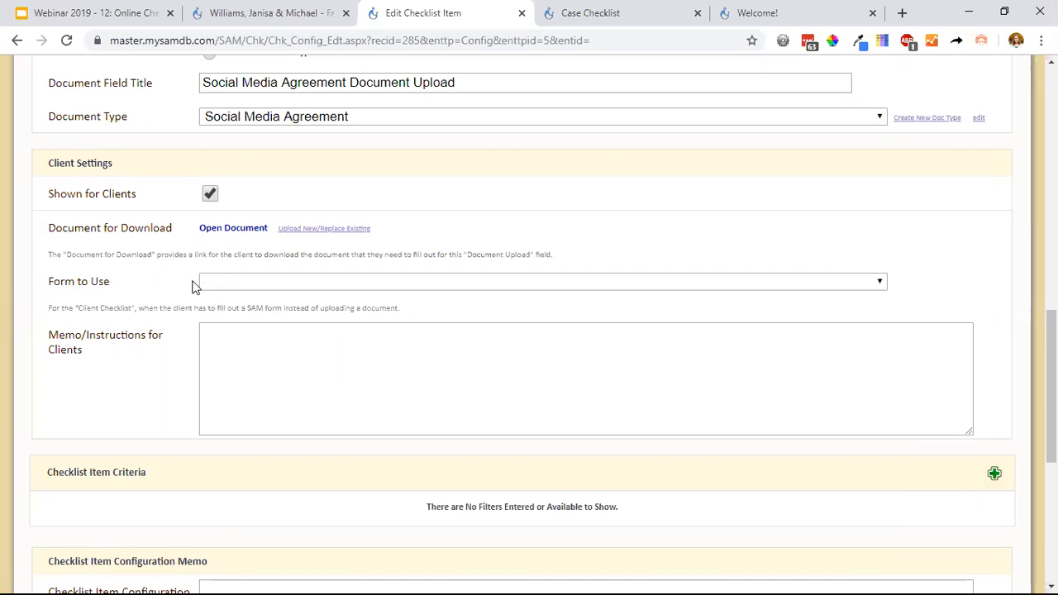
click(293, 357)
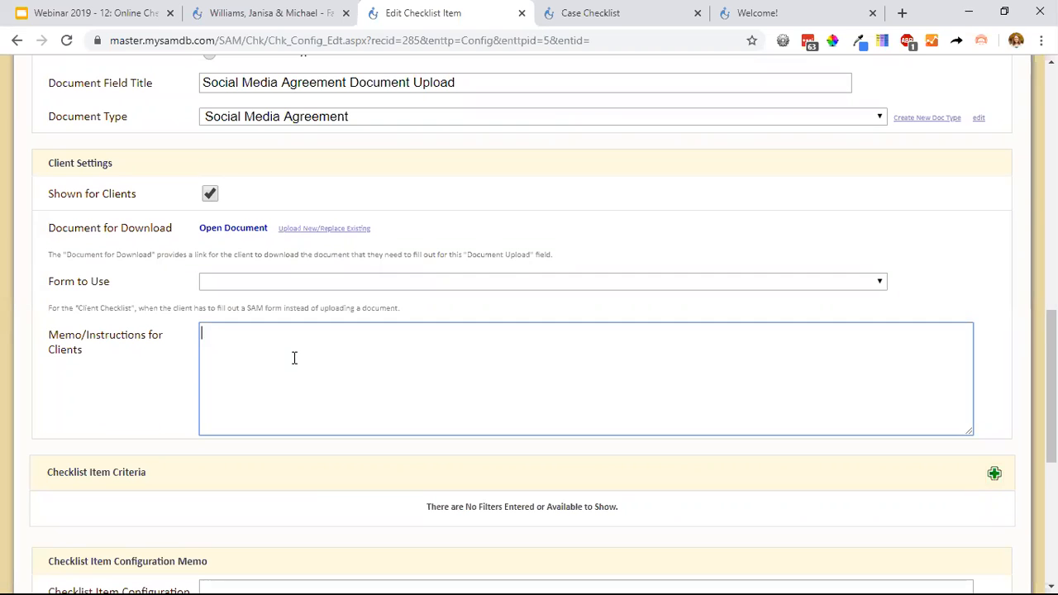
Save the Social Media Agreement checklist item and show the Inquiry section of the family checklist configuration.
scroll(294, 357, down, 3)
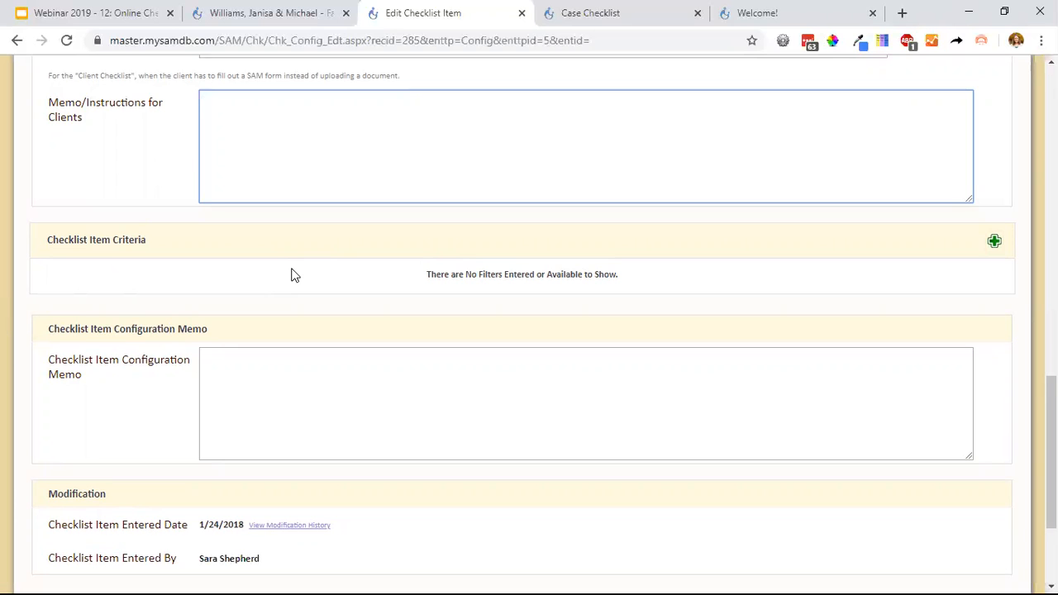
scroll(400, 340, down, 2)
click(312, 237)
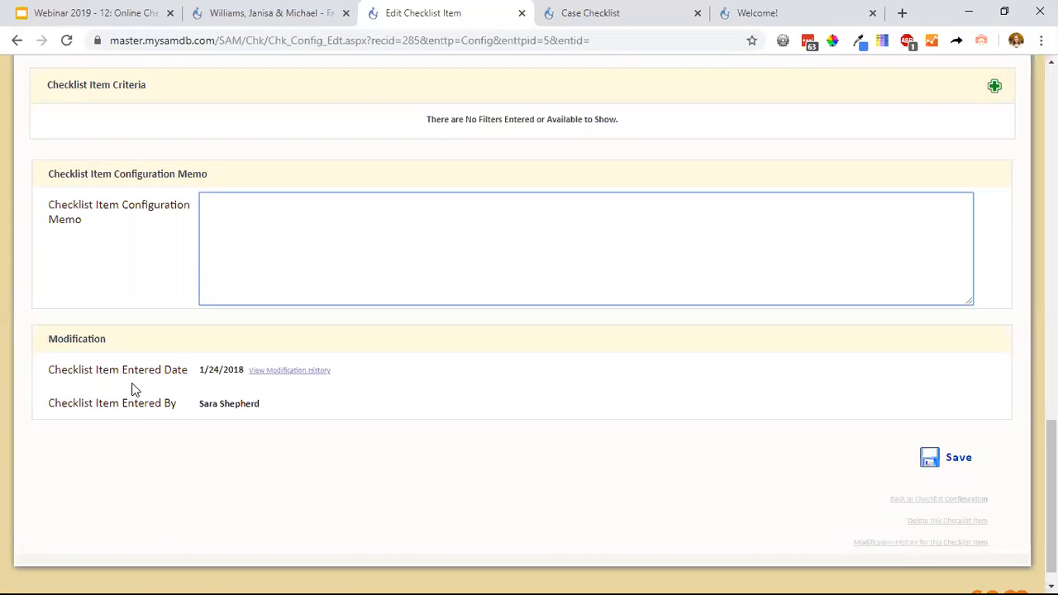
click(929, 461)
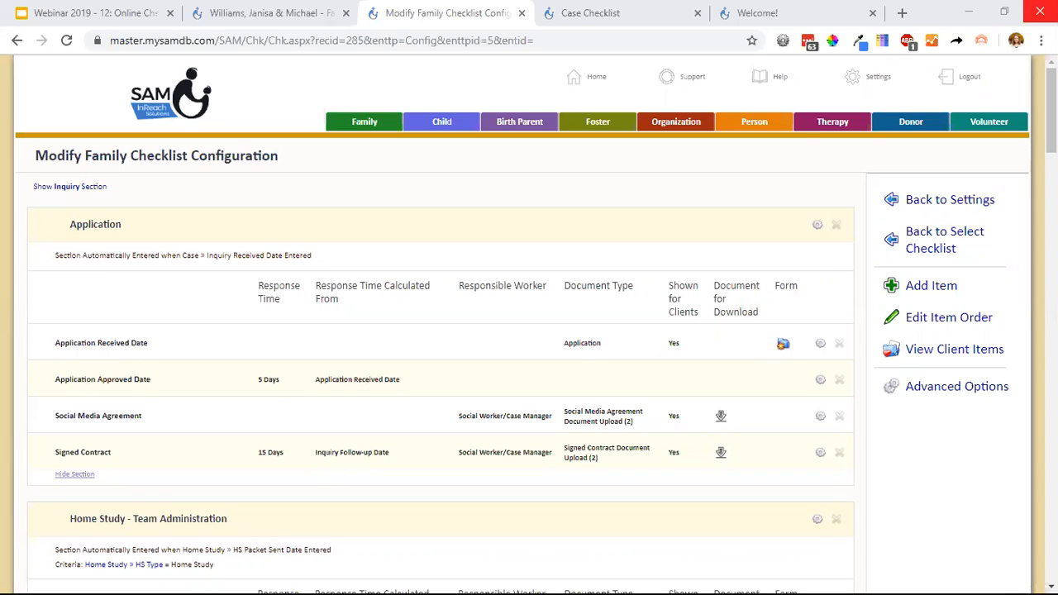
click(852, 192)
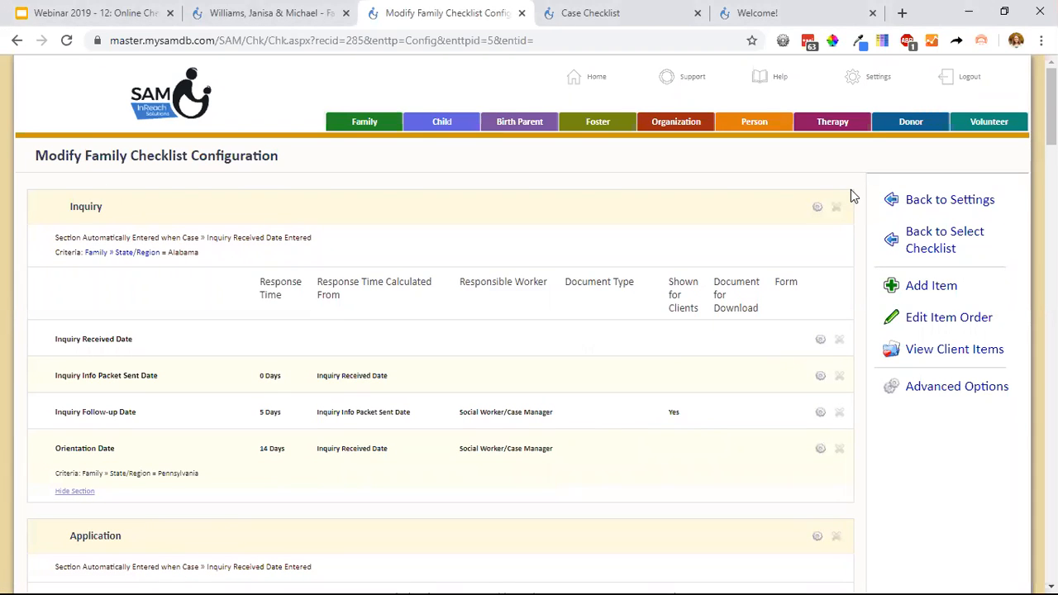
View the introduction of the client application form and highlight the Family Case Navigation label on the client case checklist.
click(788, 13)
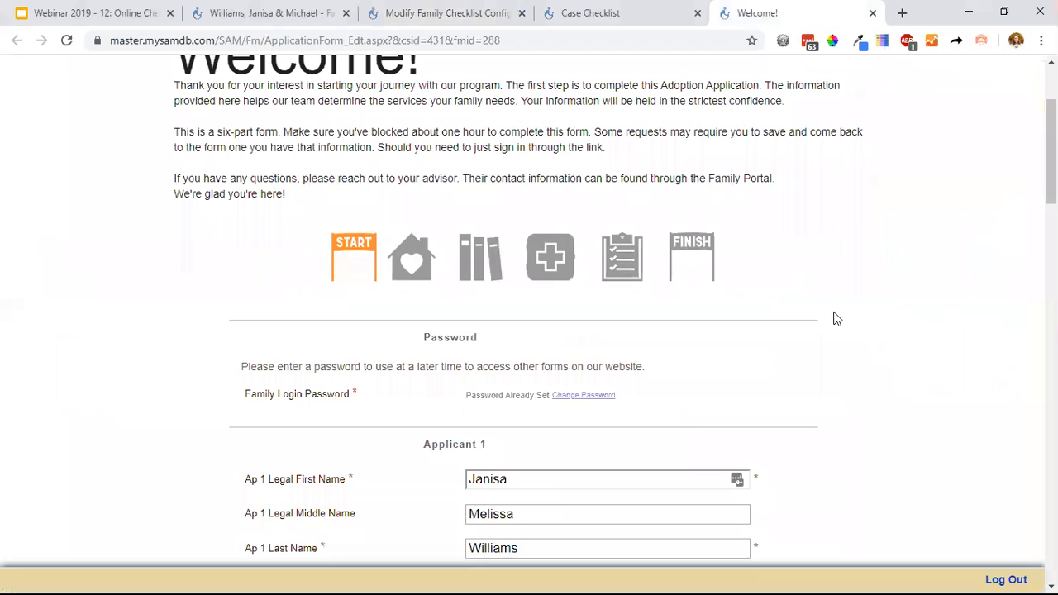
scroll(832, 319, up, 2)
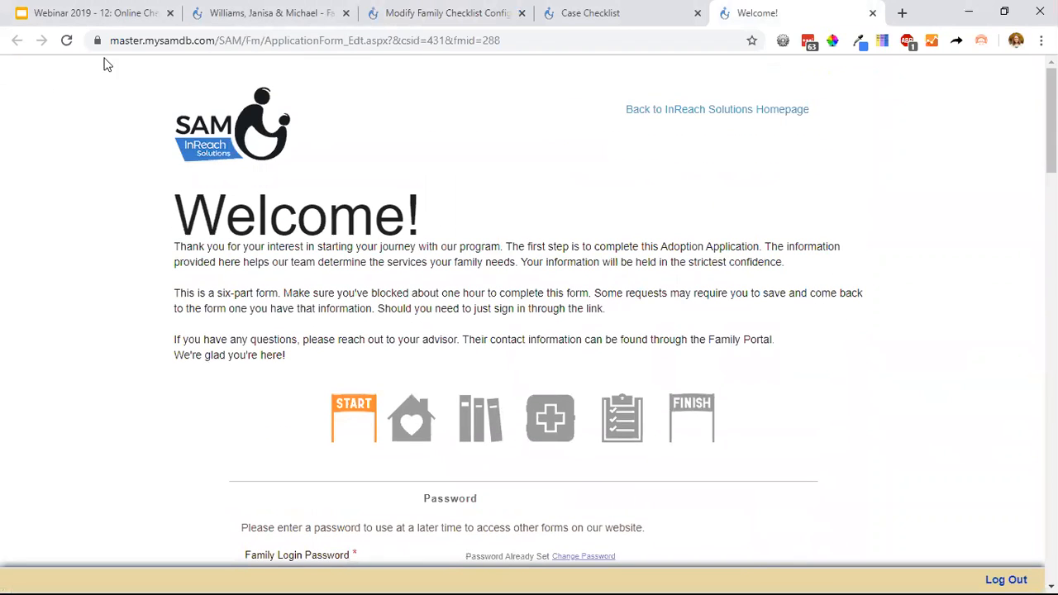
click(552, 12)
scroll(694, 317, up, 3)
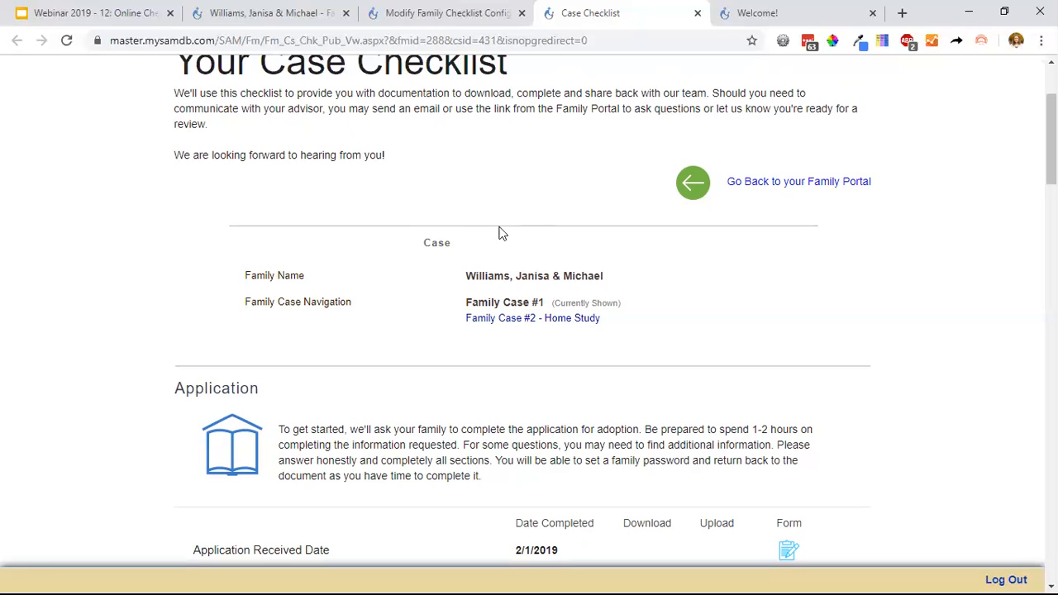
drag(386, 307, 247, 312)
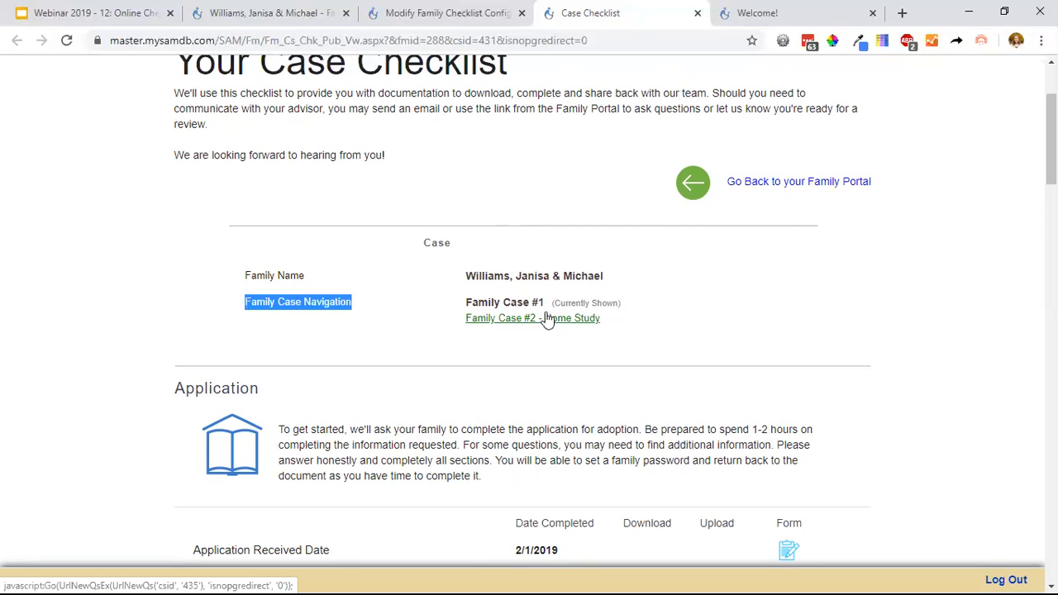
Return to the family's cover page, open its internal family checklist and show the Application section.
click(440, 12)
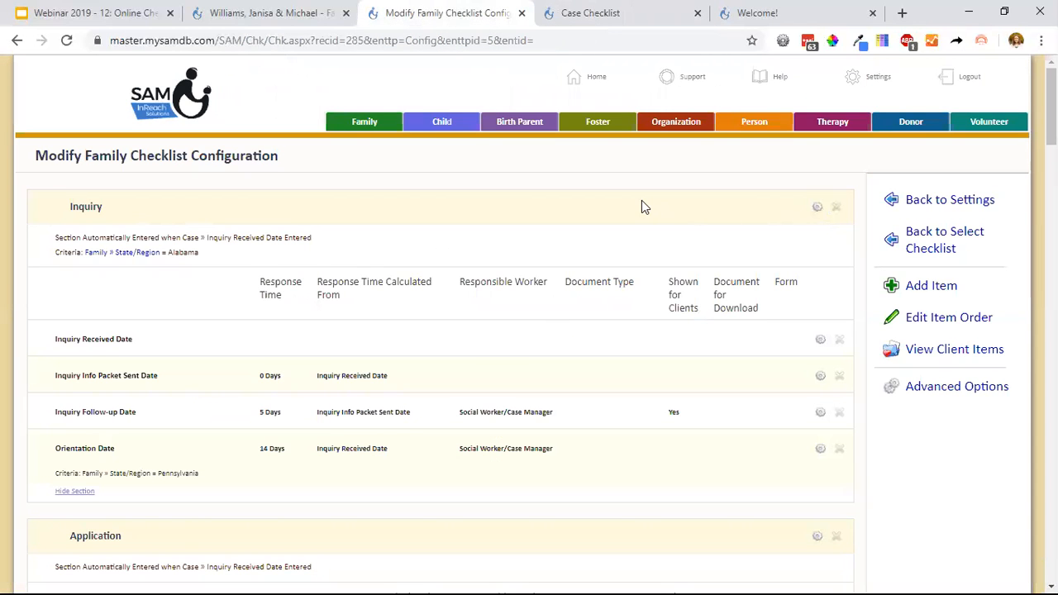
click(321, 17)
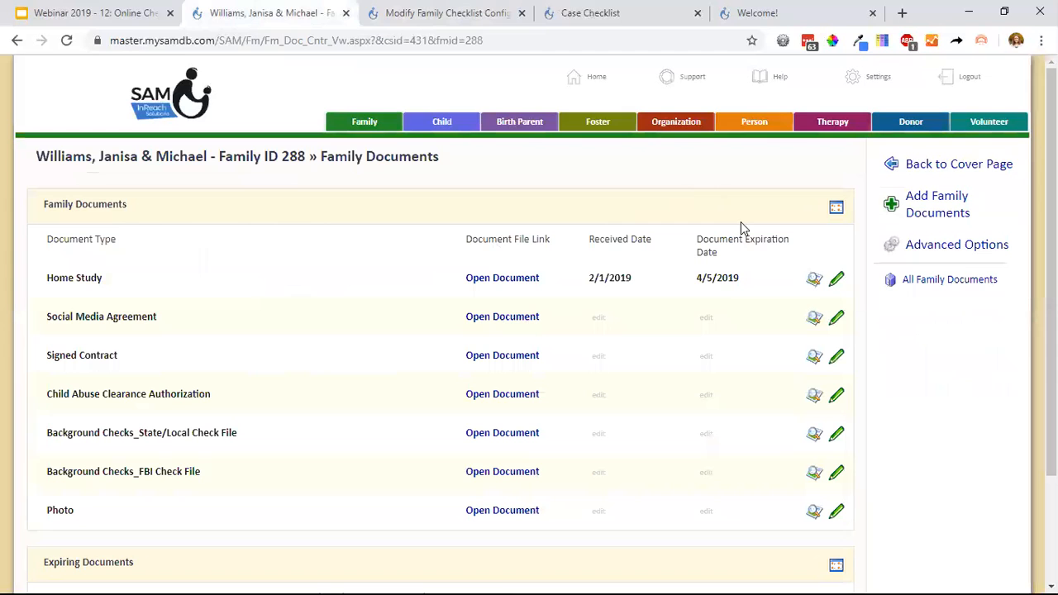
click(952, 176)
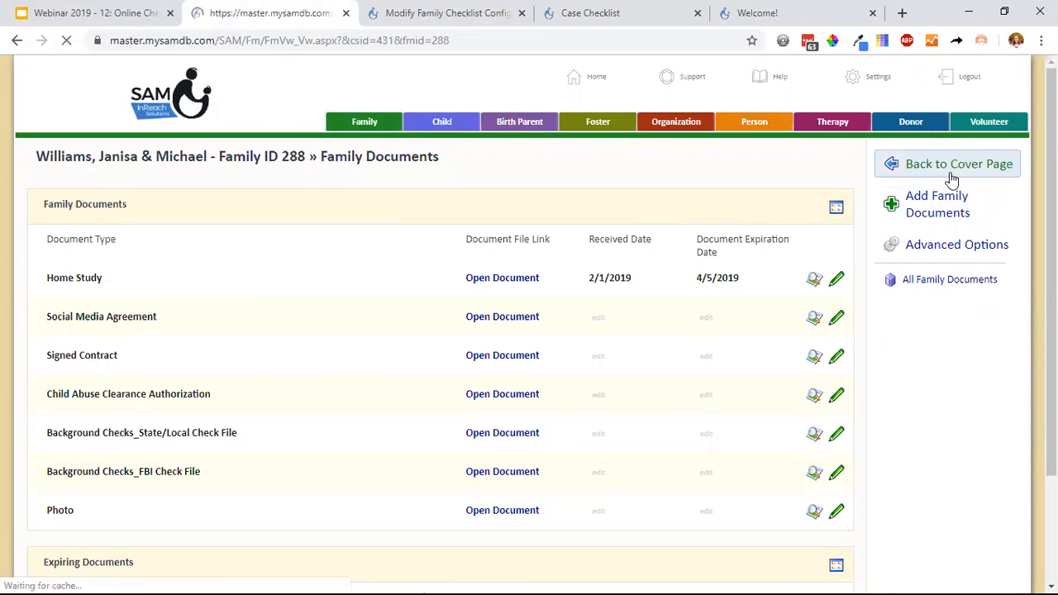
click(937, 255)
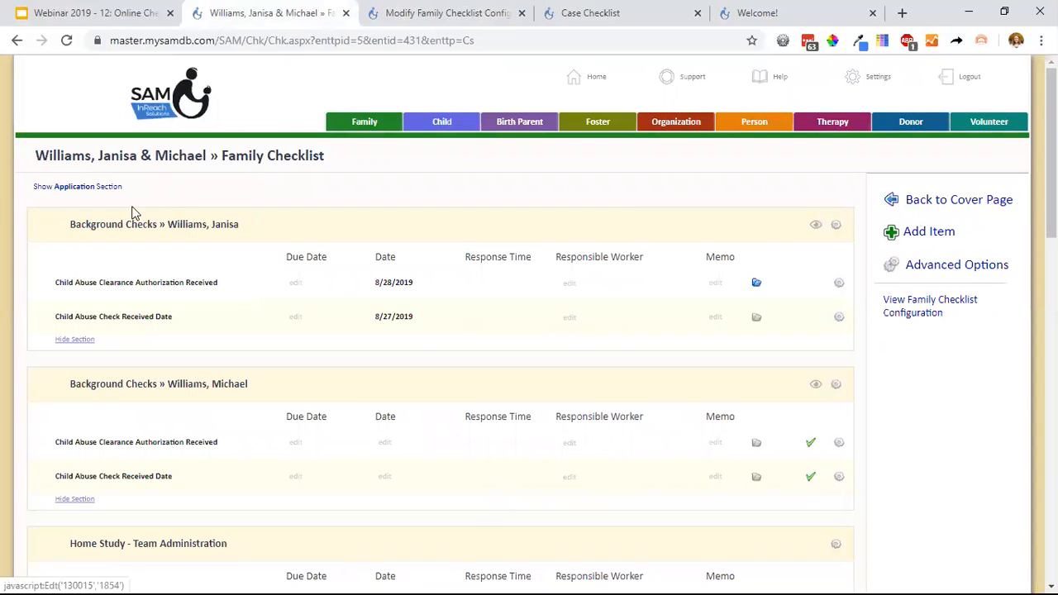
click(111, 187)
Turn on Section Hidden for Clients for the family's Application section and save the setting.
click(816, 207)
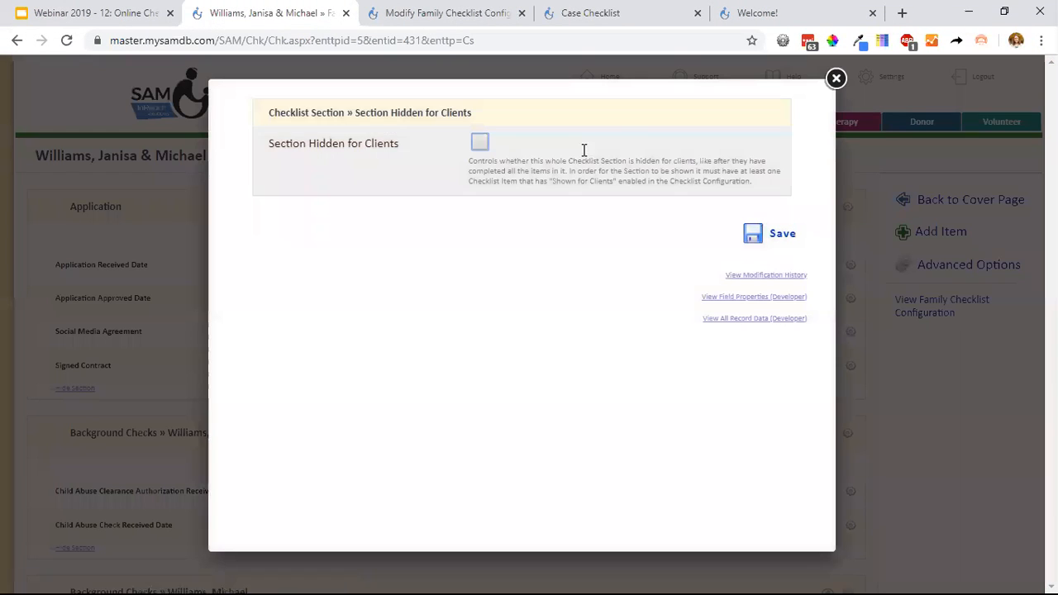
click(480, 142)
click(757, 235)
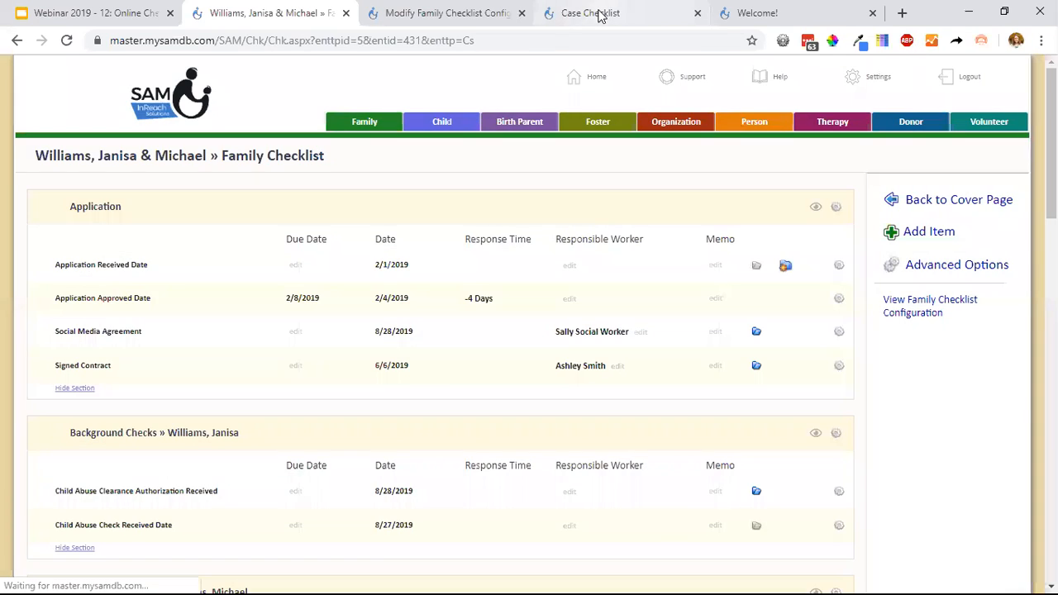
Reload the client-facing case checklist to check which sections clients can see.
click(591, 13)
scroll(609, 285, down, 2)
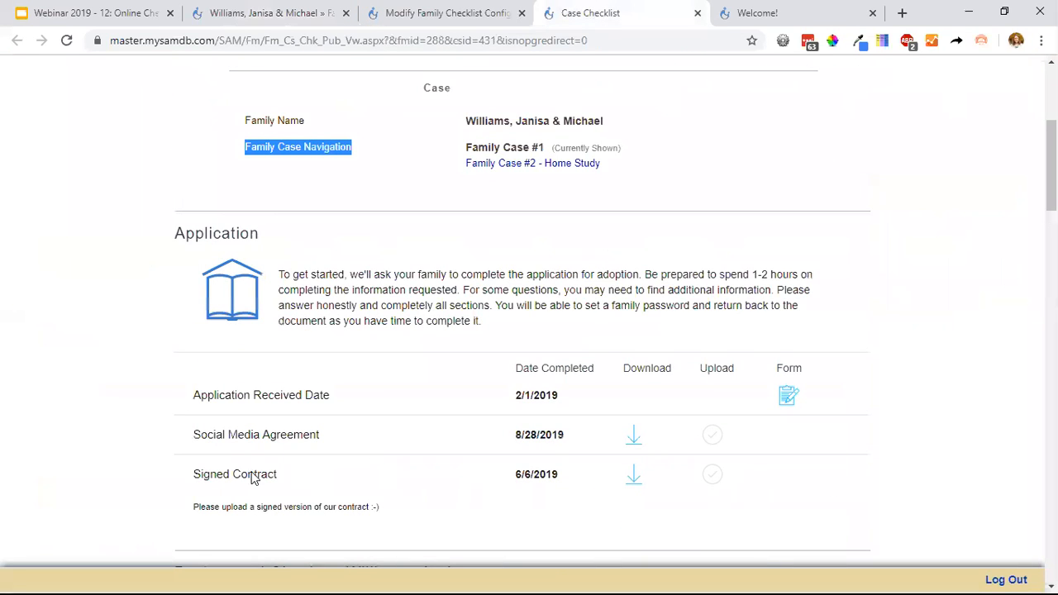
click(67, 40)
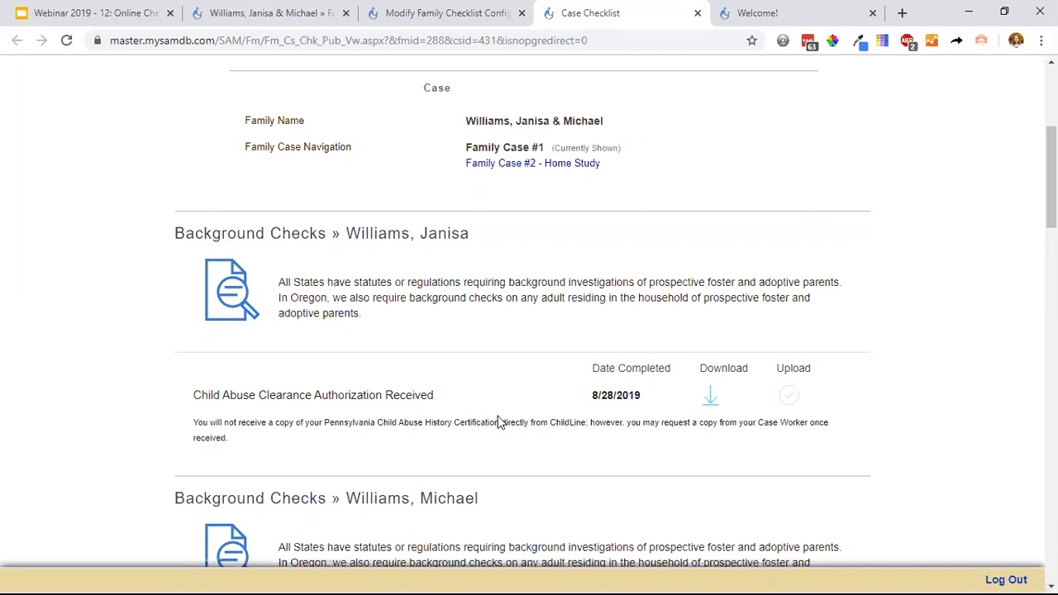
Switch the client checklist to Family Case #2 - Home Study and examine its background check sections.
click(510, 165)
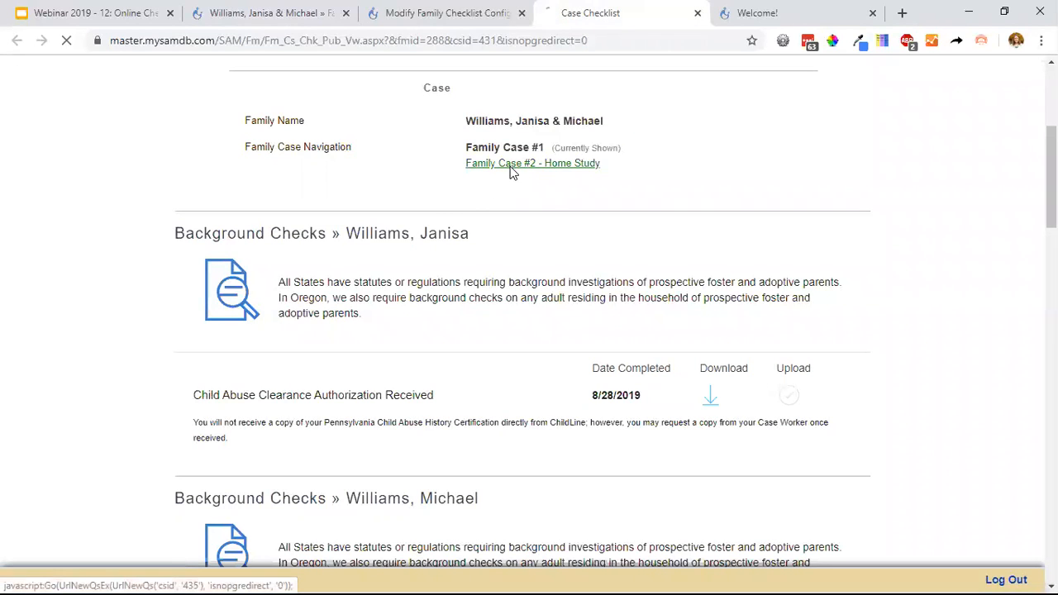
scroll(592, 284, down, 6)
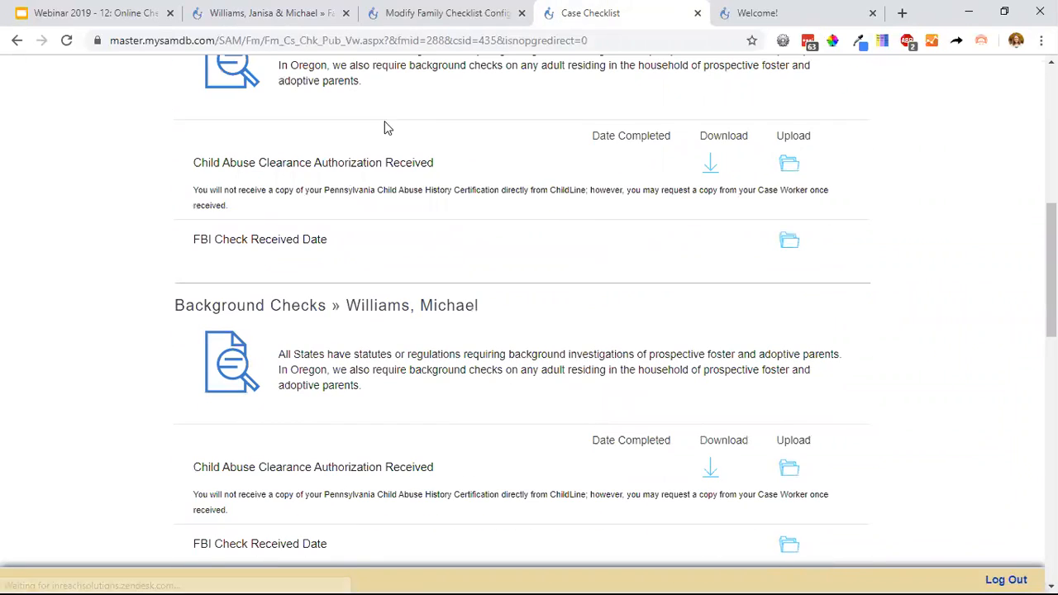
scroll(531, 397, down, 1)
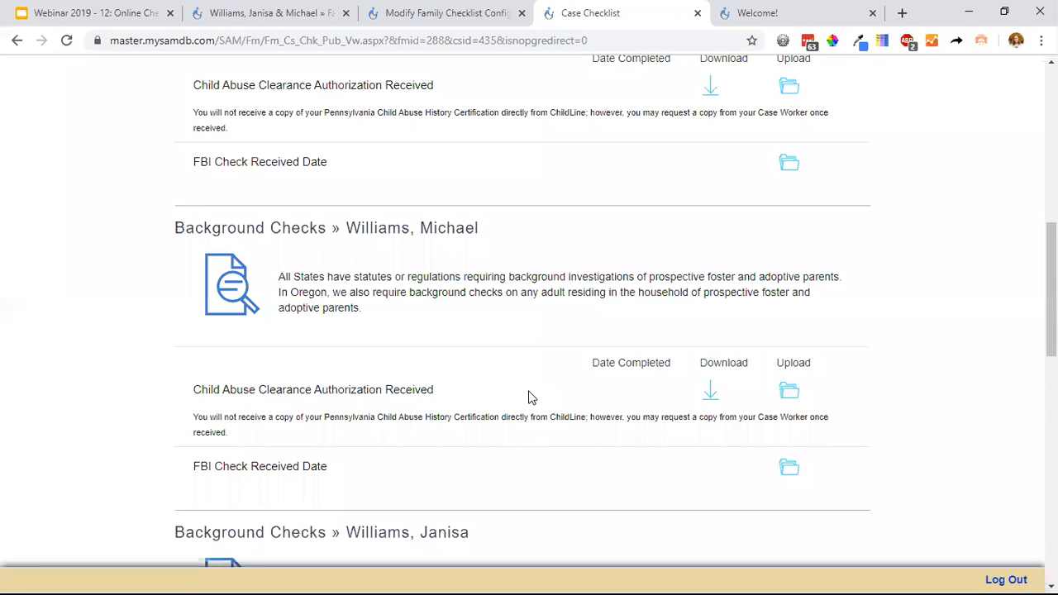
scroll(532, 398, down, 10)
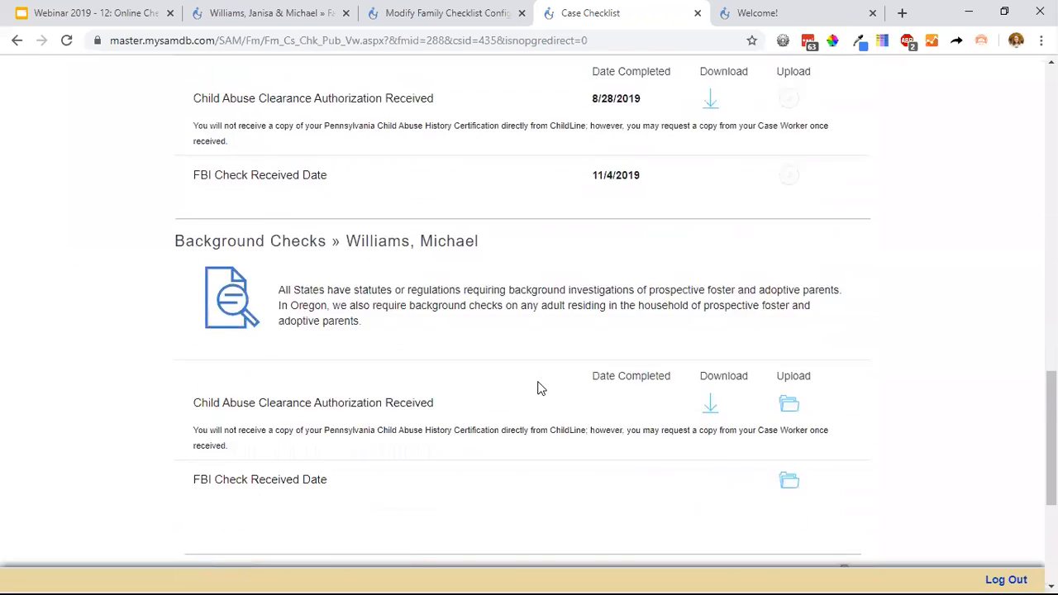
scroll(544, 377, up, 15)
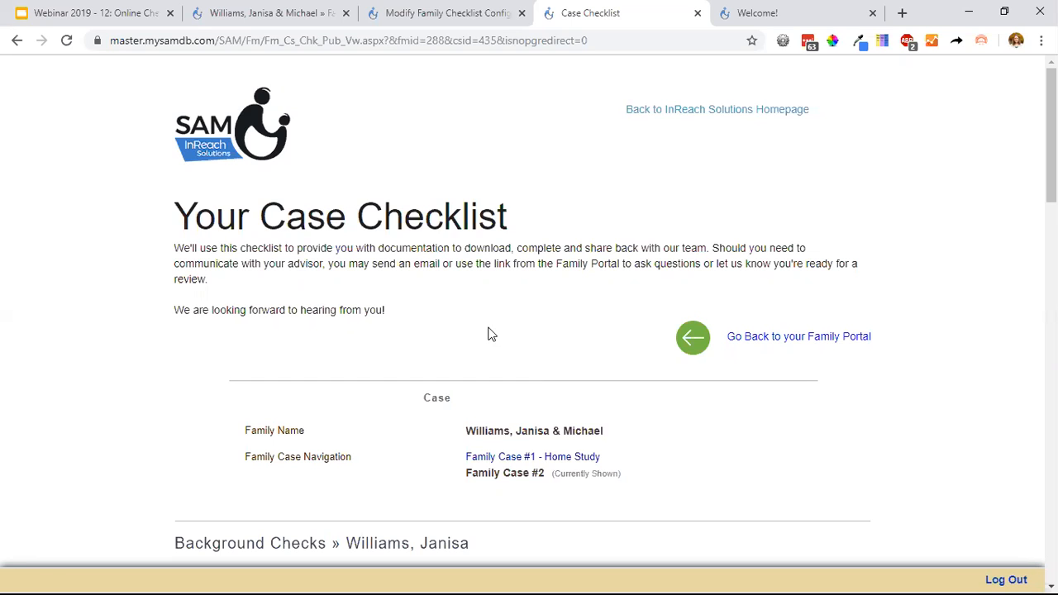
Return to the family checklist configuration and open the Inquiry Received Date item for editing.
click(449, 13)
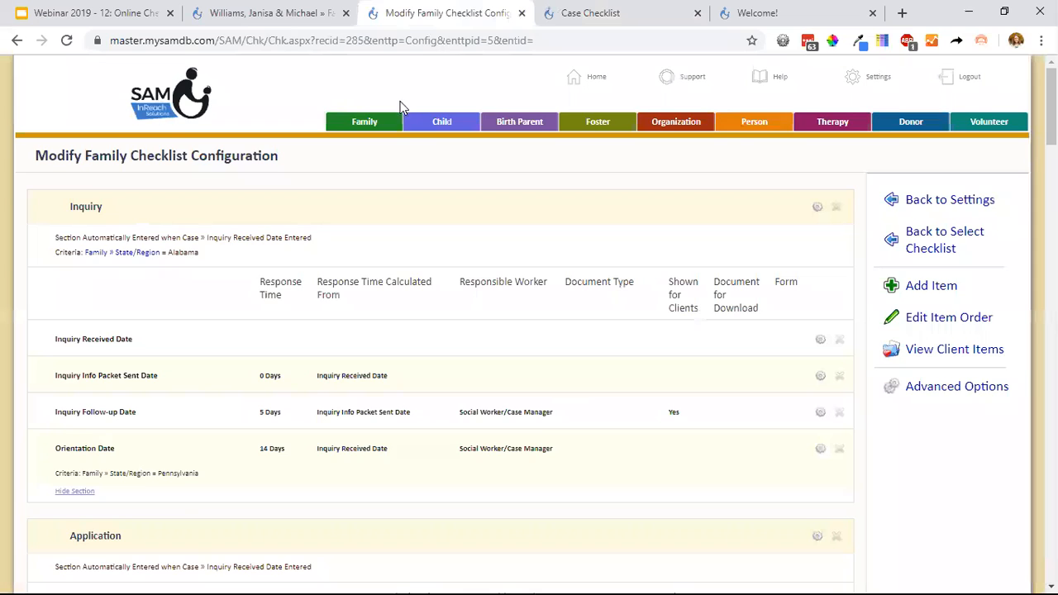
scroll(405, 124, down, 1)
click(820, 263)
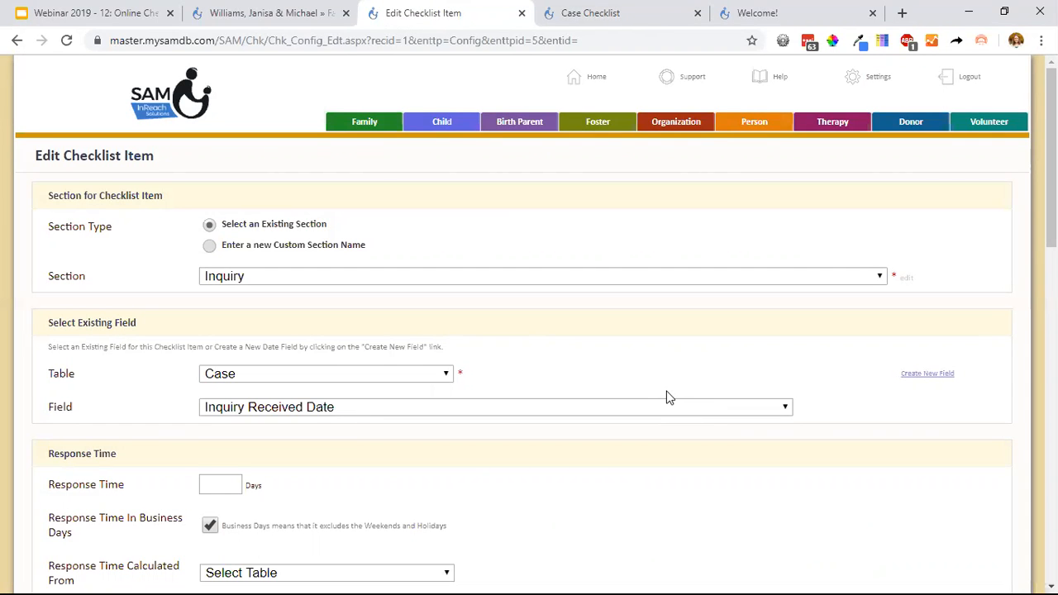
Add a checklist item criterion to the Inquiry Received Date item, using the Case table.
scroll(666, 381, down, 10)
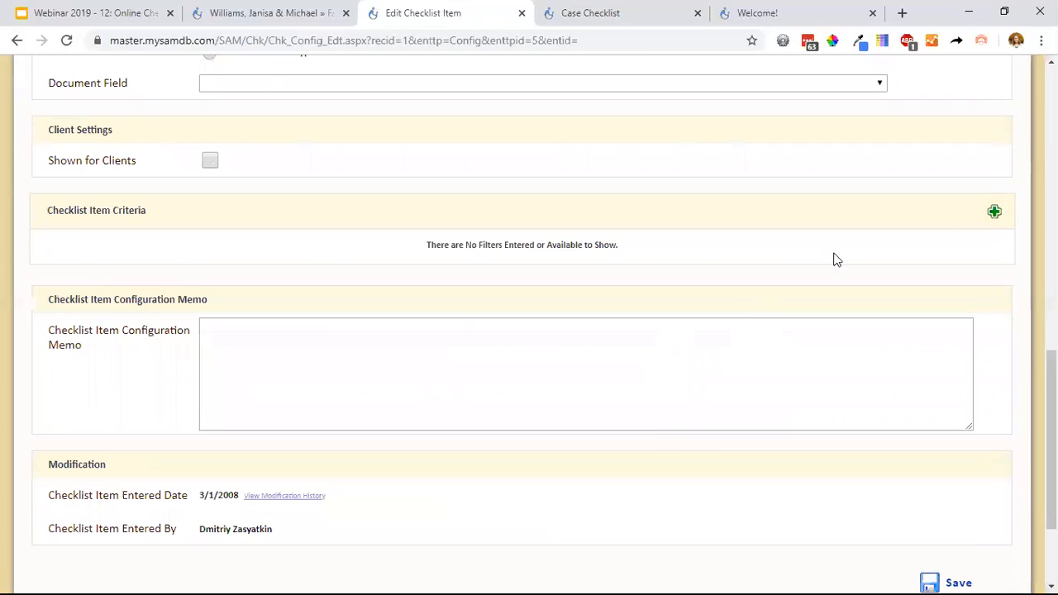
click(994, 212)
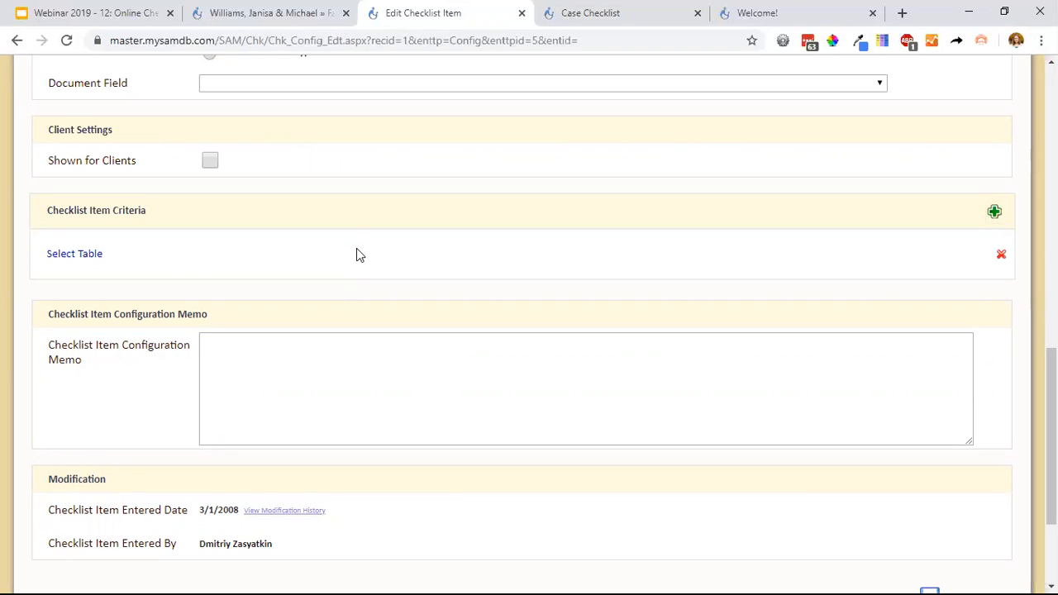
click(97, 255)
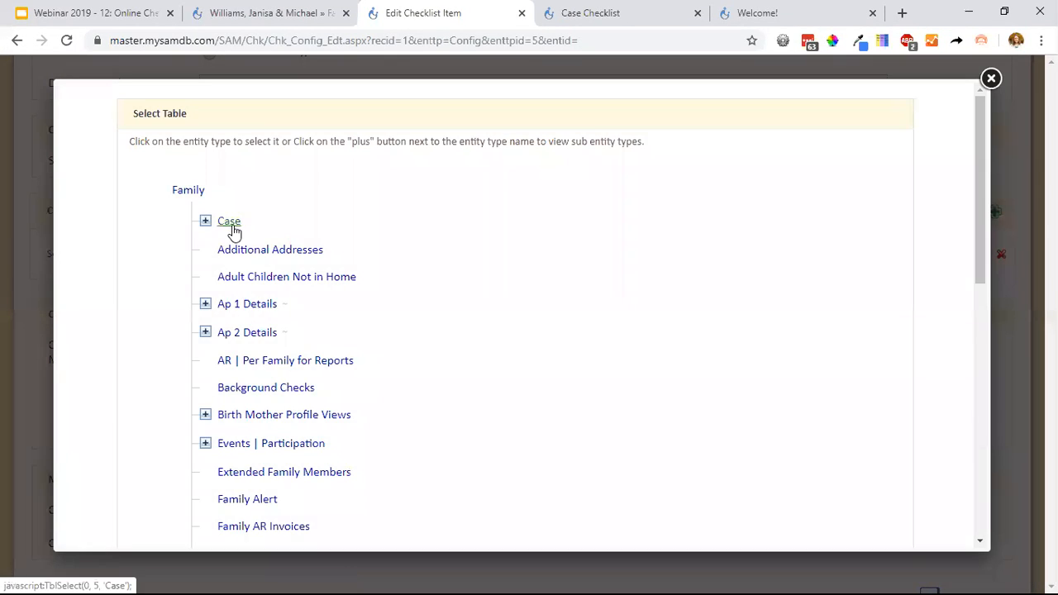
click(234, 232)
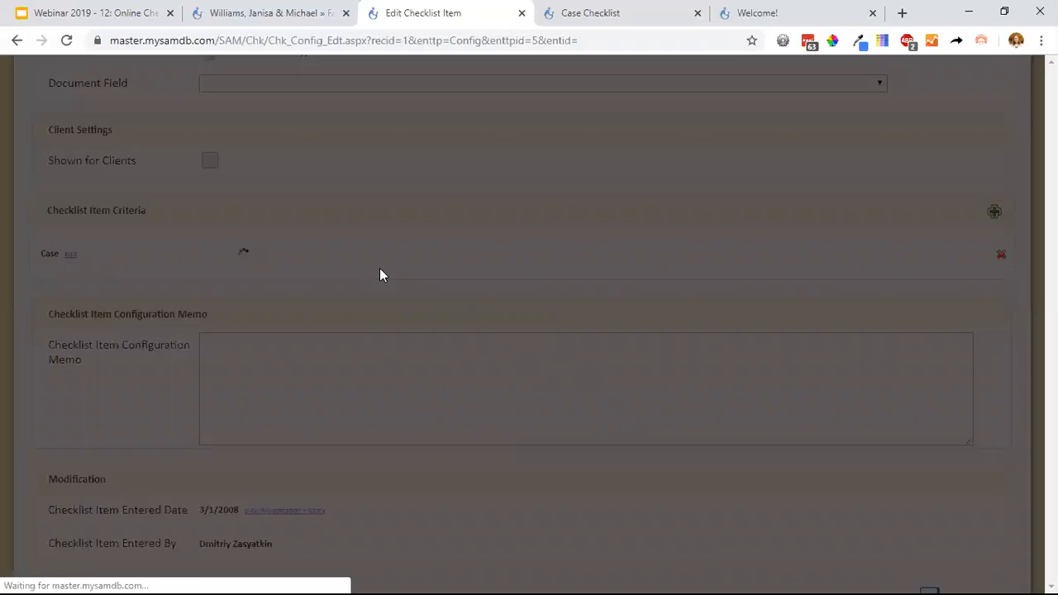
Set the Case criterion so that Case Program equals International.
click(285, 255)
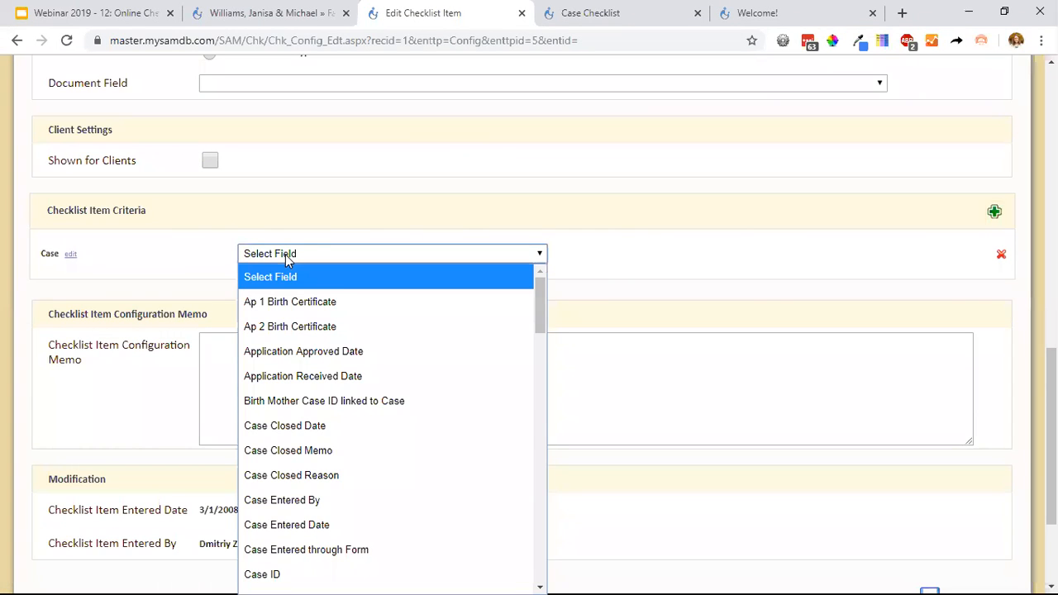
key(c)
scroll(360, 399, down, 6)
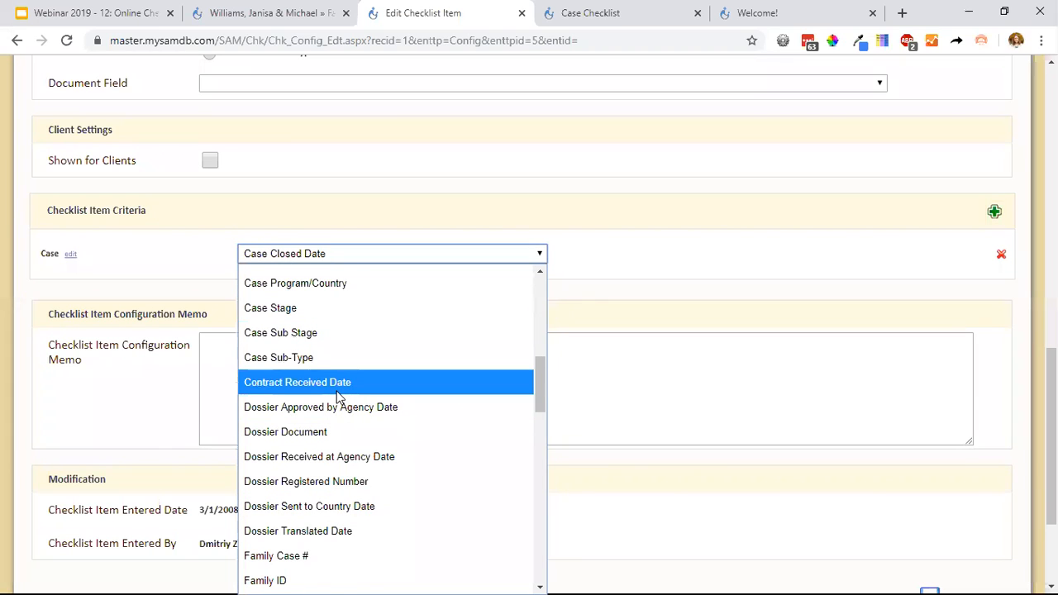
scroll(338, 397, down, 4)
scroll(337, 399, up, 4)
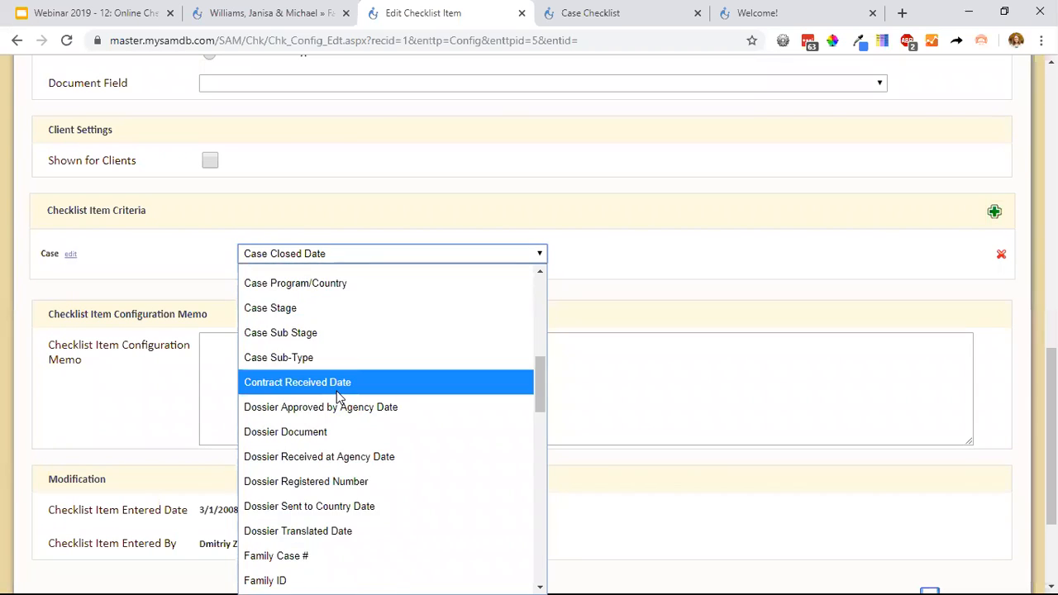
scroll(335, 409, up, 2)
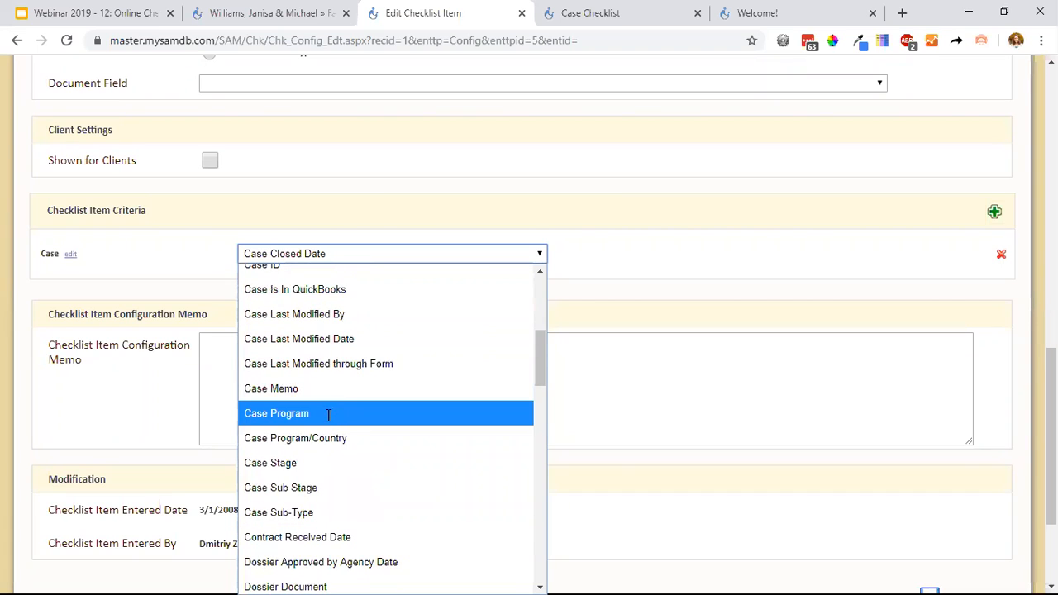
click(329, 416)
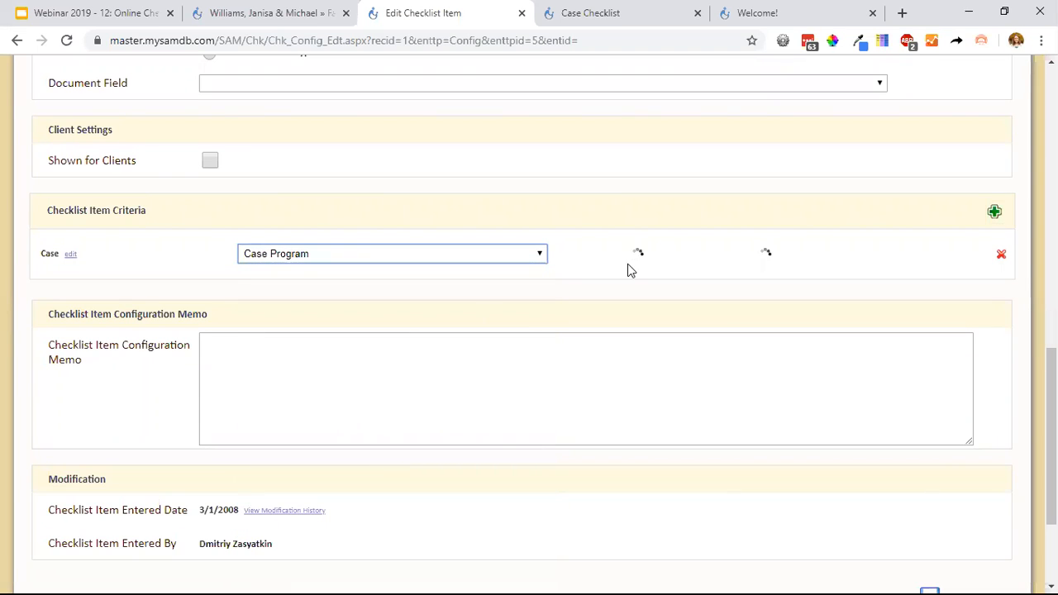
click(809, 257)
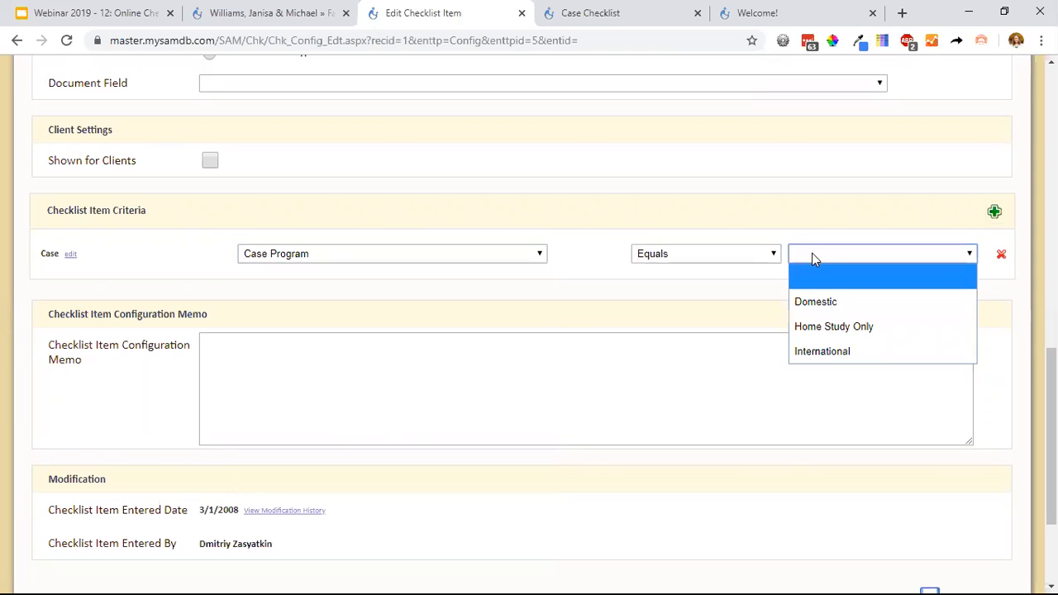
click(811, 350)
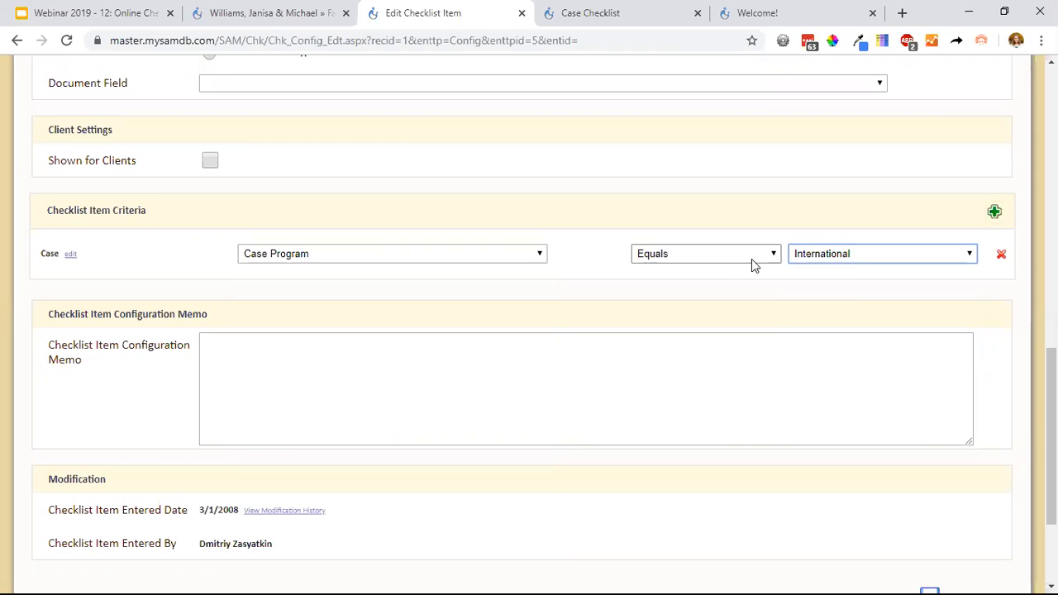
Review the comparison operators available for the Case Program criterion, keeping Equals.
click(753, 262)
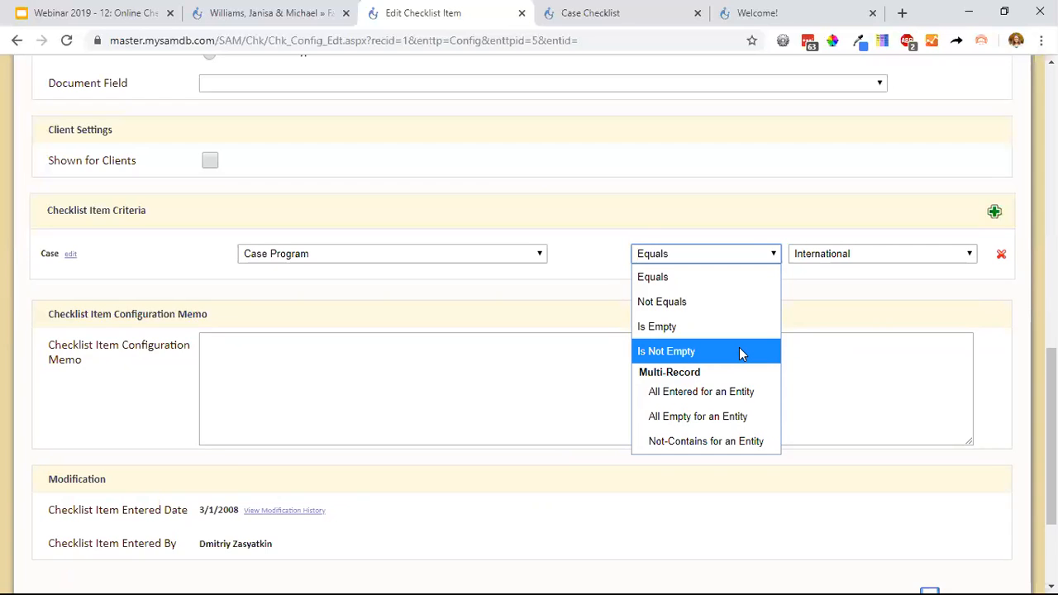
click(894, 313)
click(514, 361)
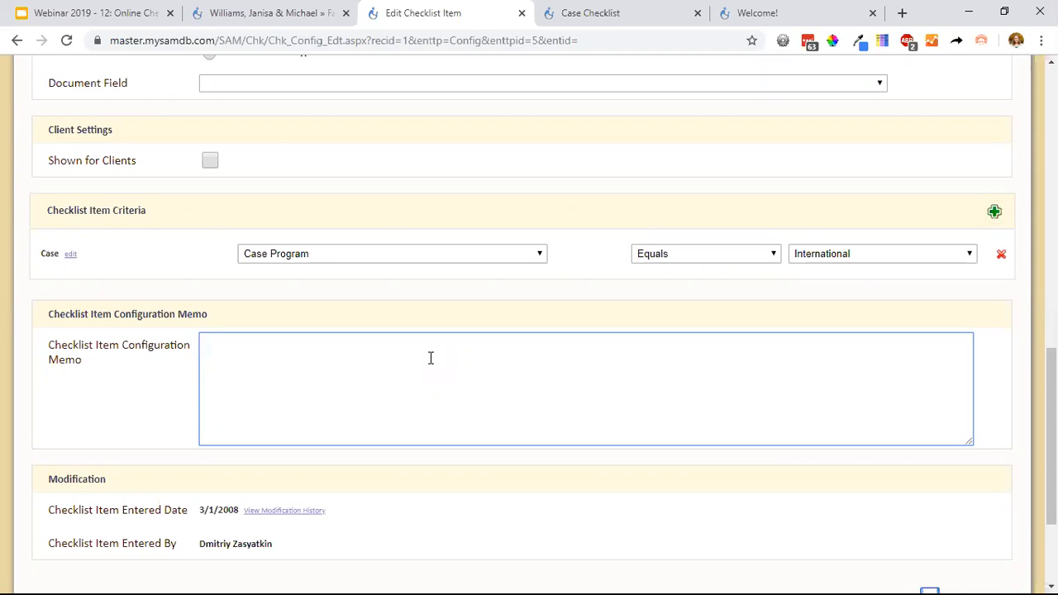
Temporarily enable Shown for Clients to view the client download, form and memo settings, then disable it again.
click(211, 163)
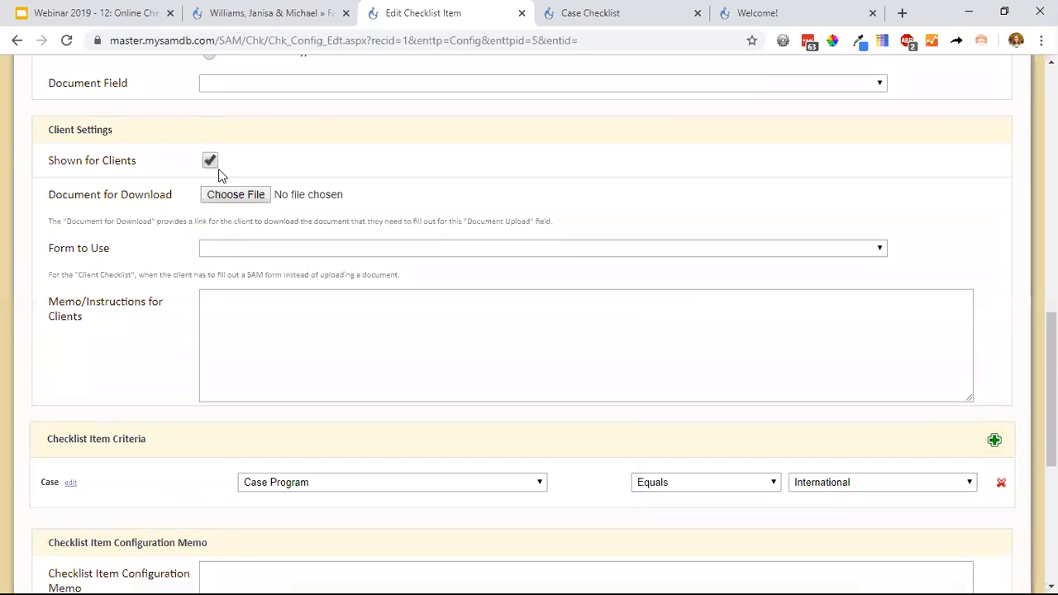
triple_click(114, 159)
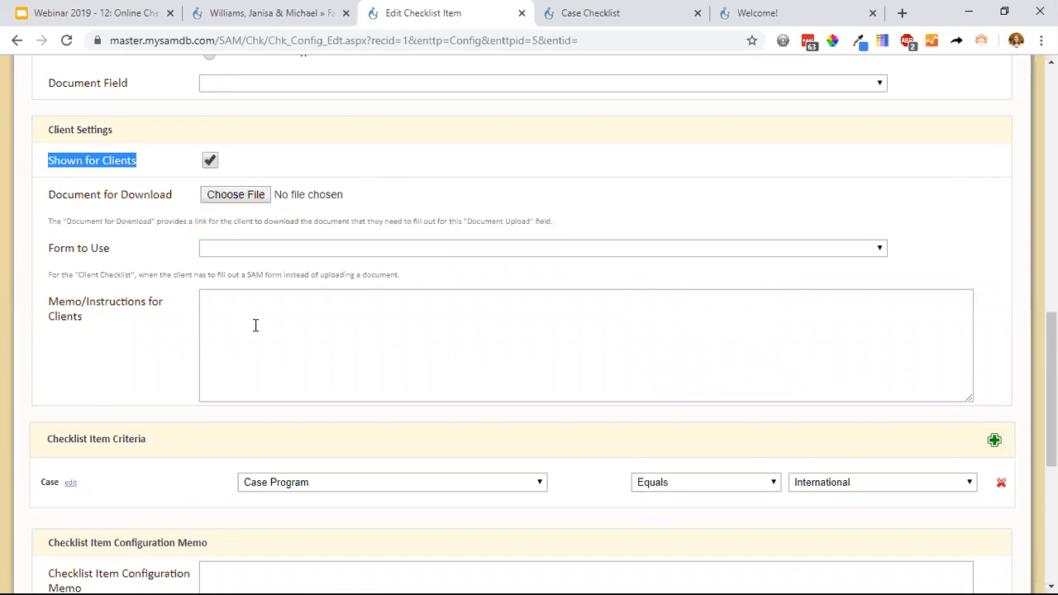
click(252, 300)
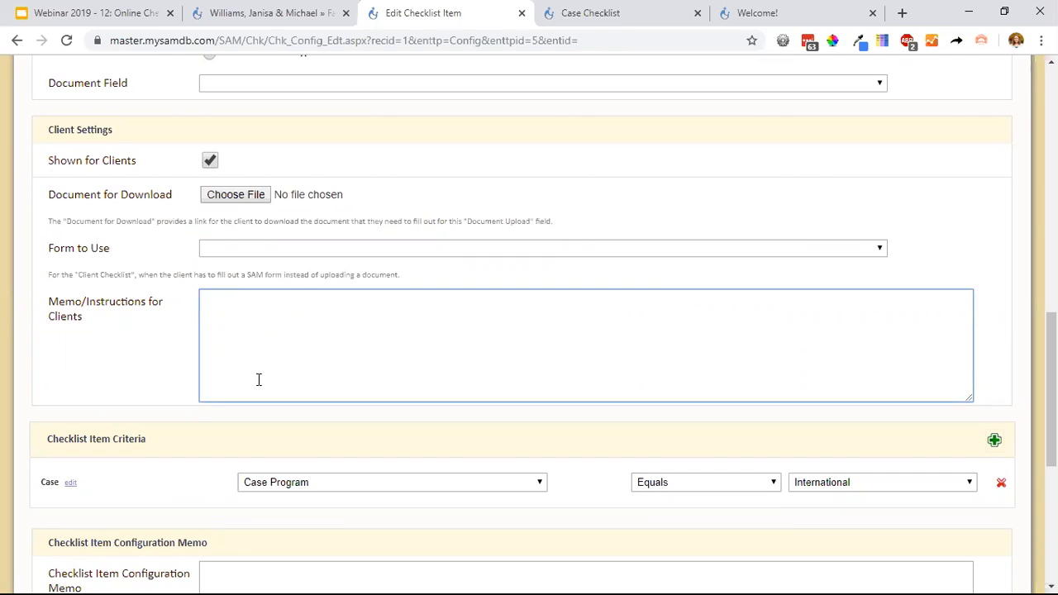
click(209, 162)
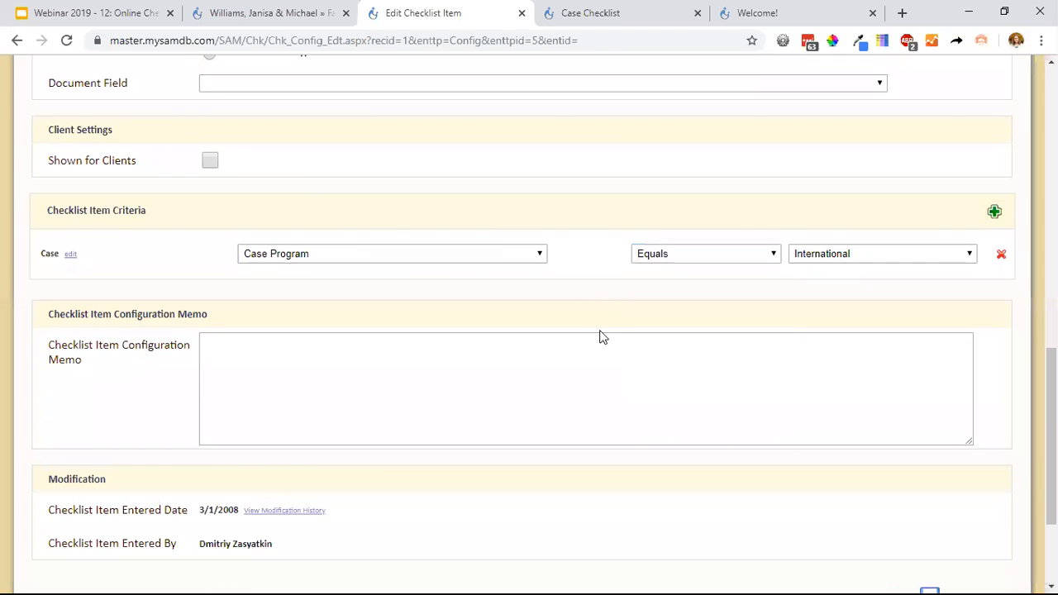
Remove the Case Program criterion and go back to the checklist configuration without saving the item.
click(1001, 257)
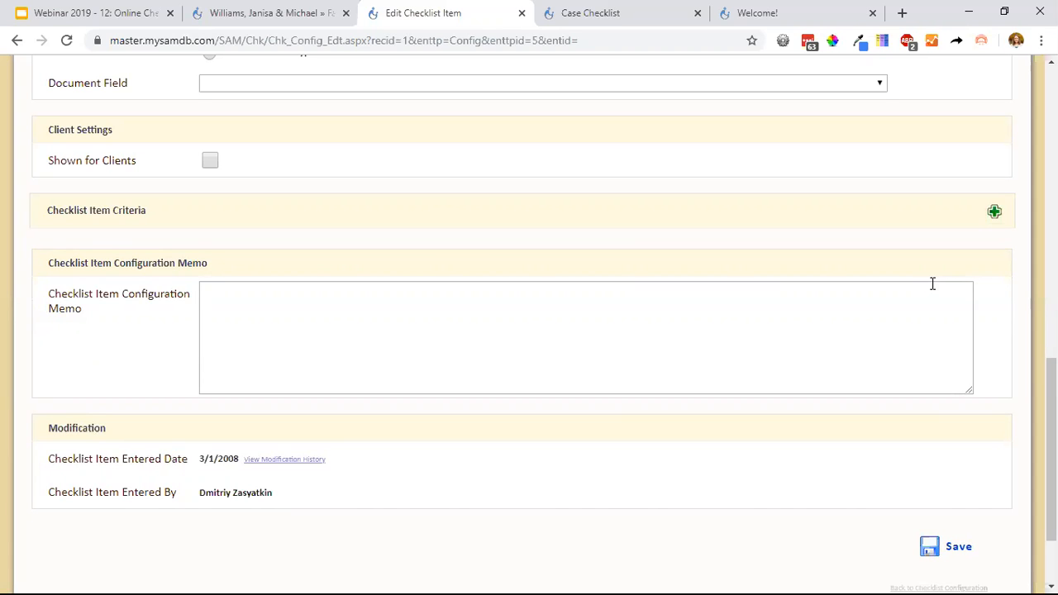
scroll(891, 351, down, 2)
scroll(891, 351, up, 1)
scroll(891, 351, down, 1)
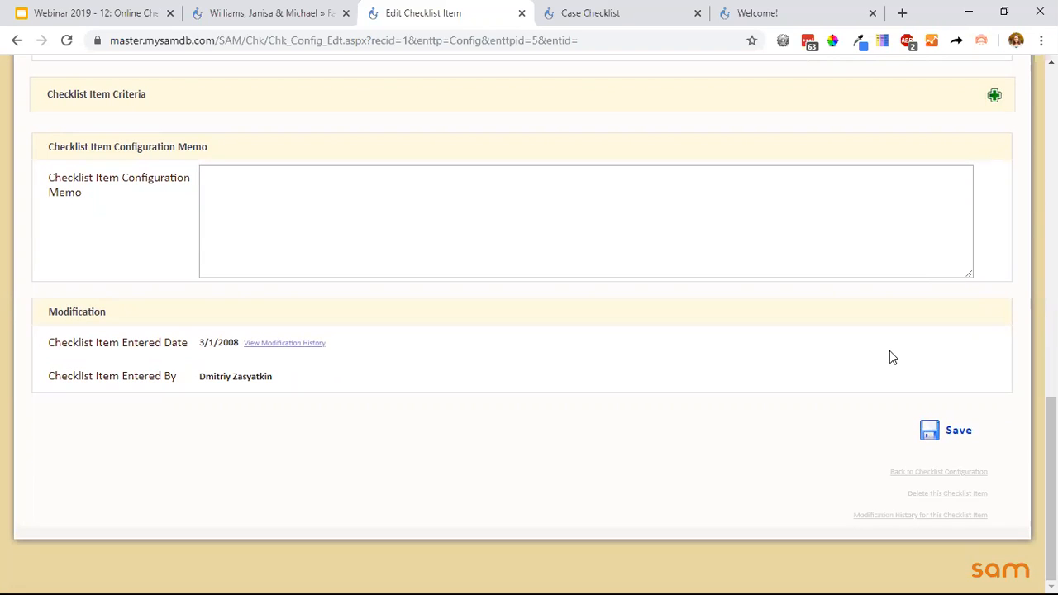
click(974, 472)
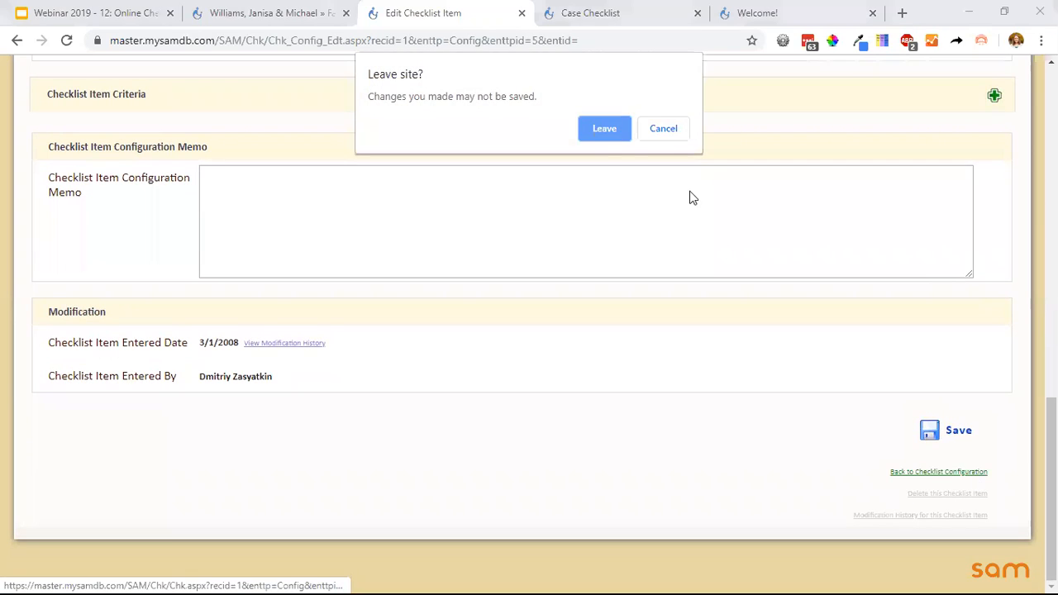
click(609, 135)
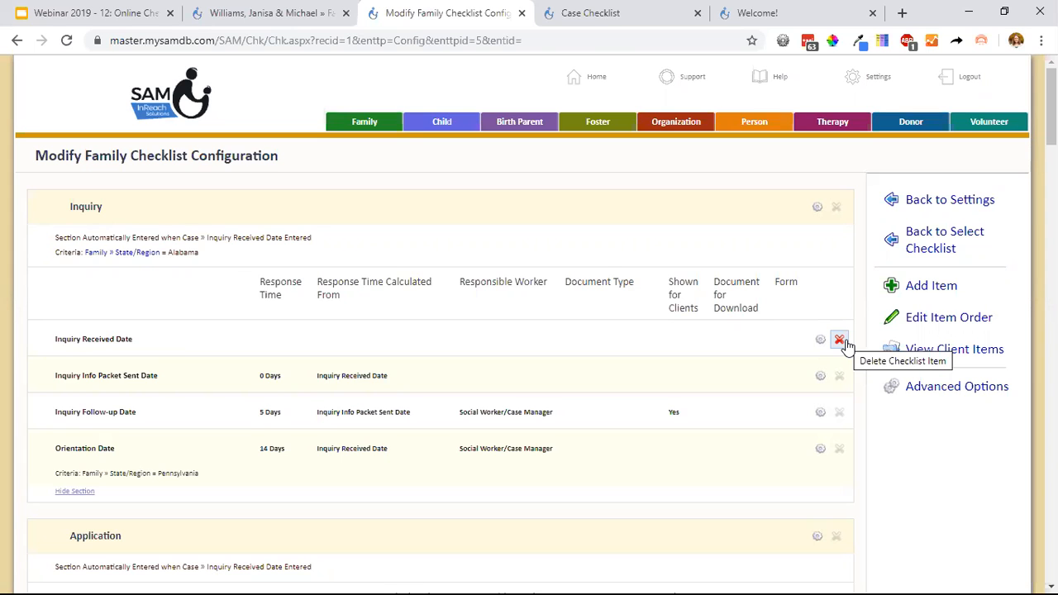
On the family's own case checklist, add the Application section with all its items.
click(277, 13)
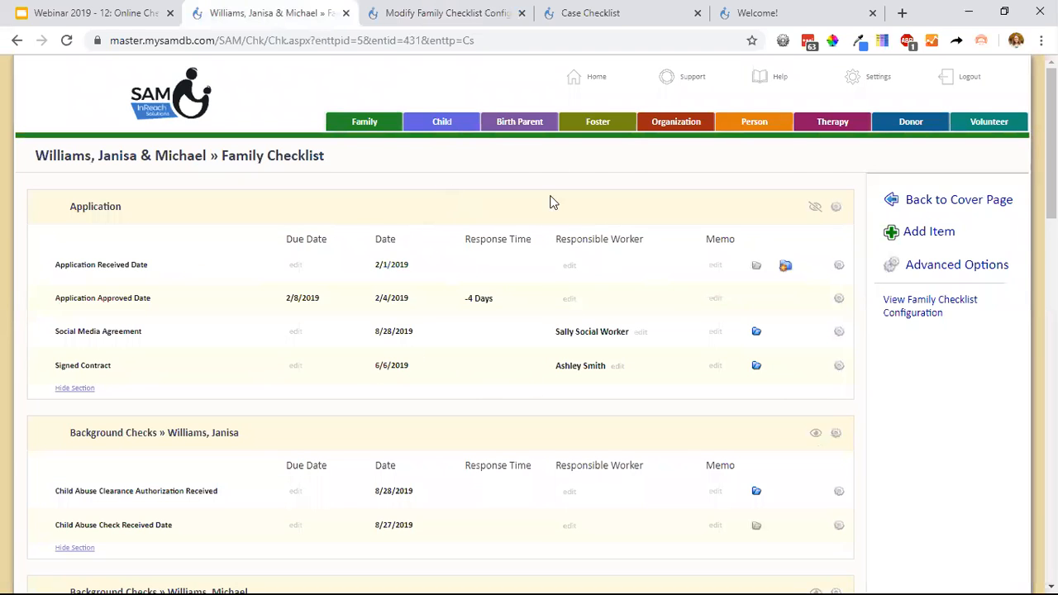
drag(347, 167, 33, 174)
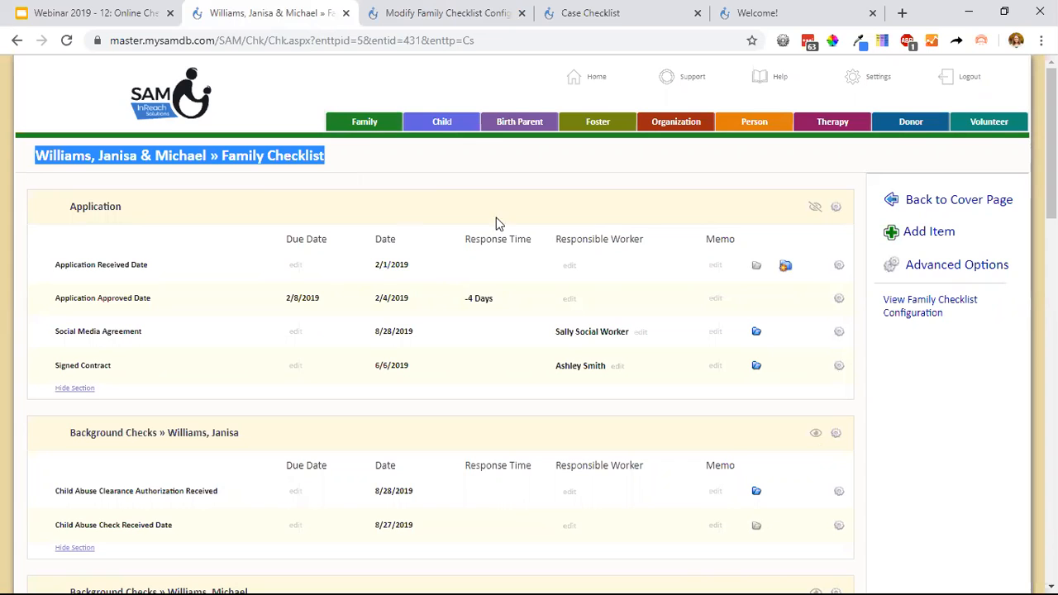
click(927, 274)
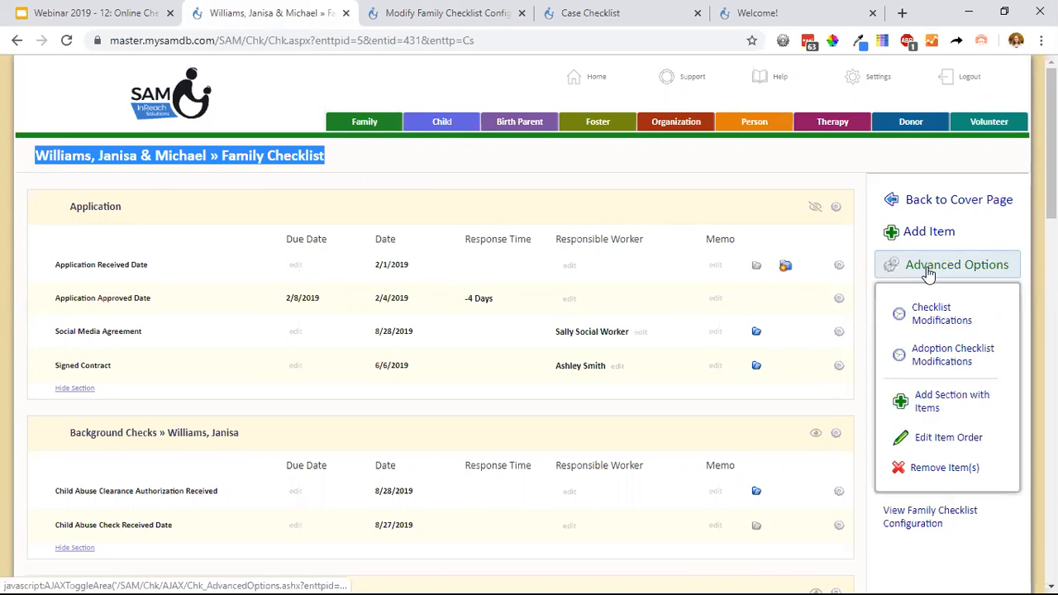
click(930, 399)
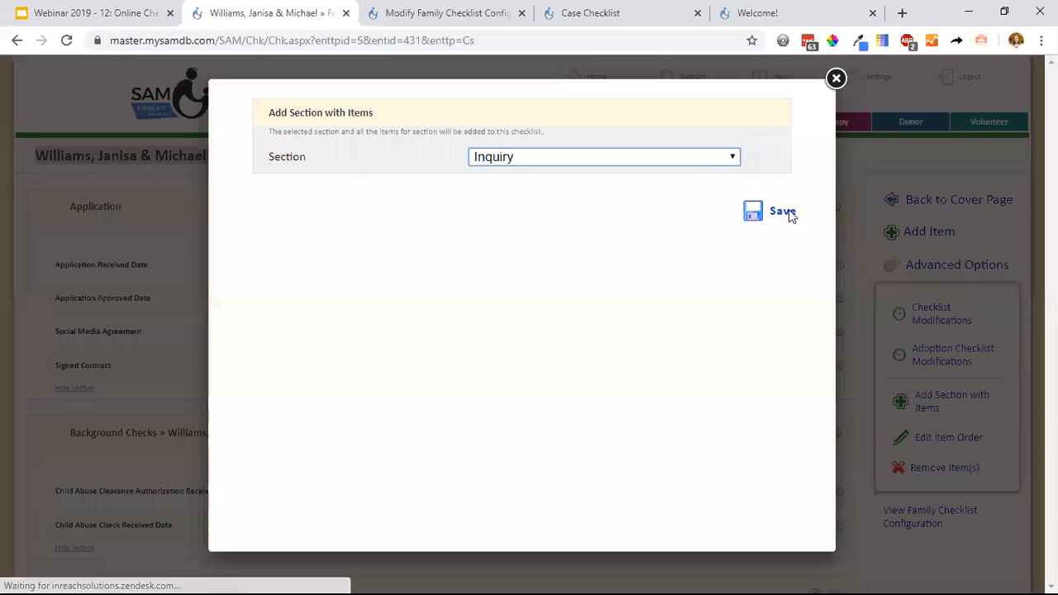
click(731, 157)
click(622, 204)
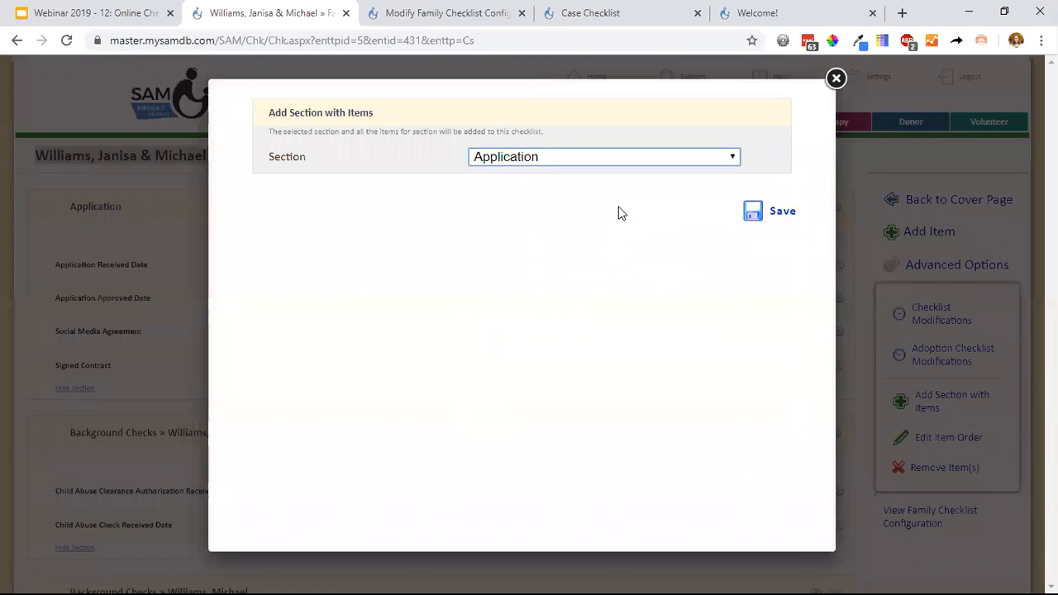
click(769, 219)
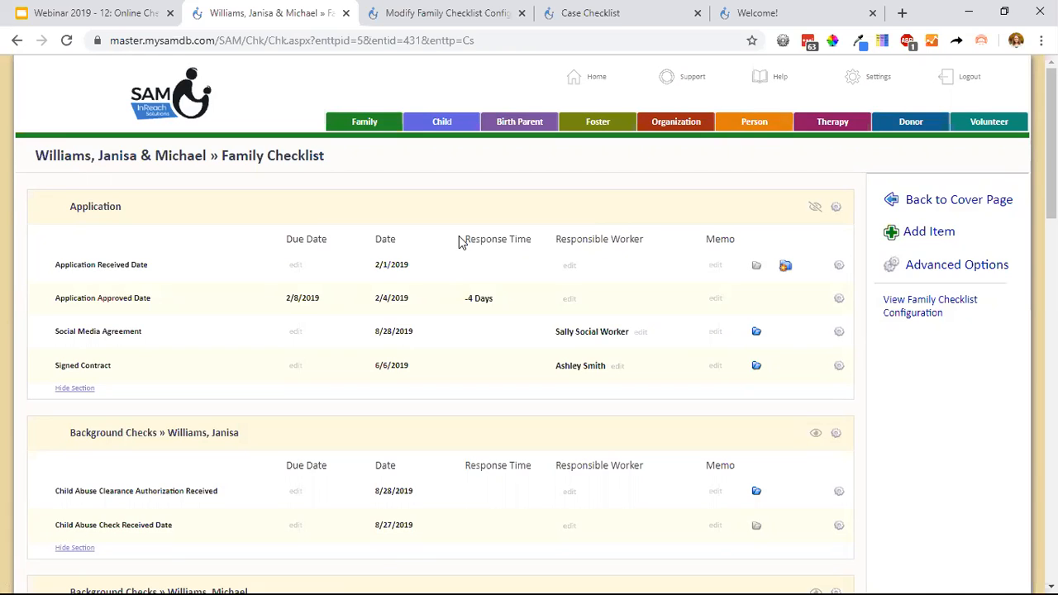
Open the family checklist configuration from the family's case checklist.
click(920, 319)
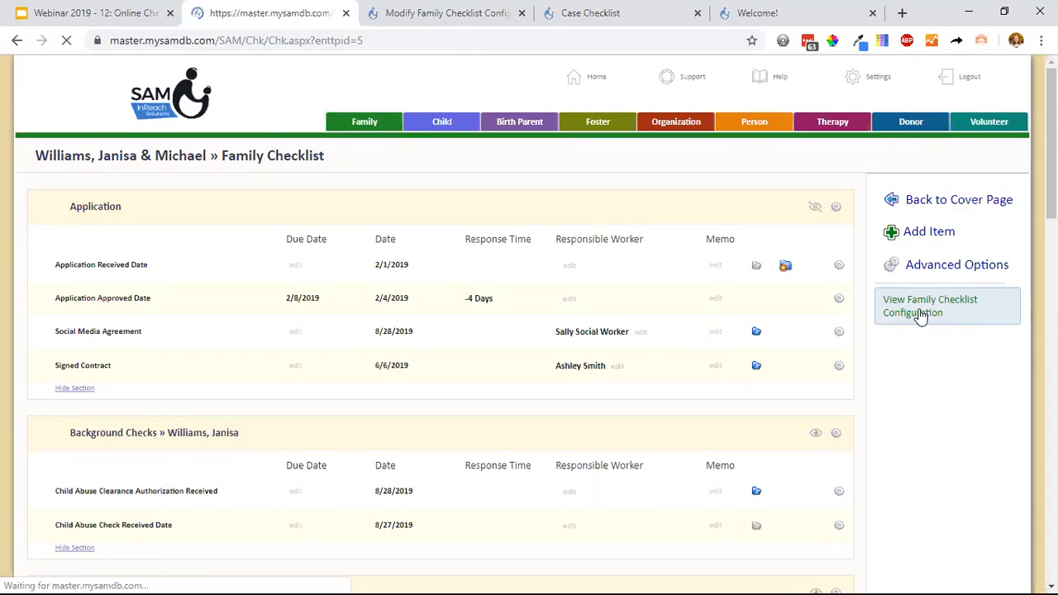
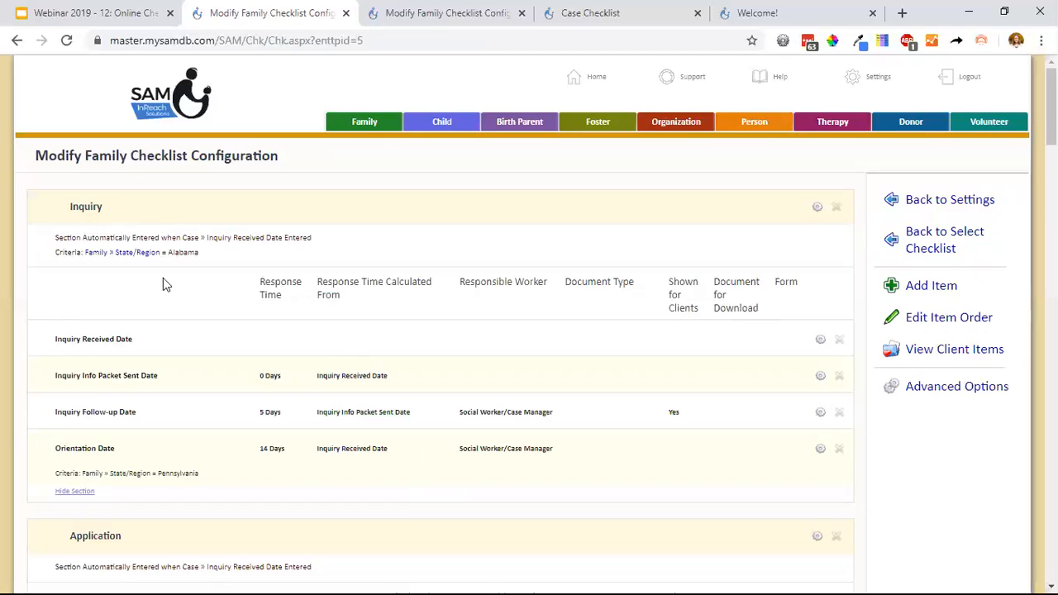
Show the Checklist Breakdown: Sections slide in the webinar presentation and return to the family checklist configuration.
click(102, 13)
click(270, 145)
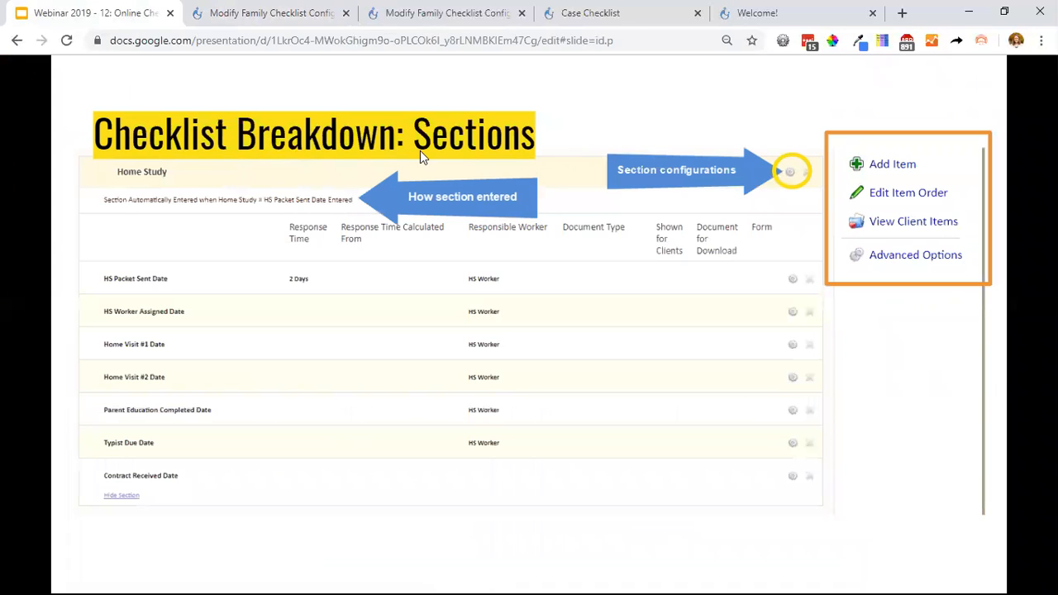
click(266, 15)
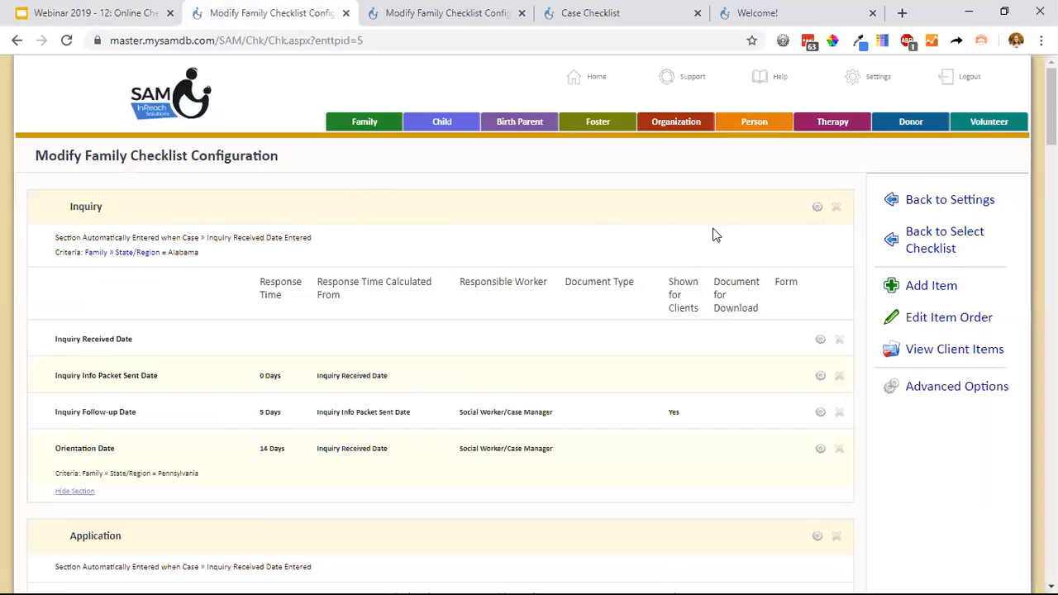
Open the Inquiry section's configuration and review its auto-entry, section table, criteria, memo and client checklist settings.
click(818, 209)
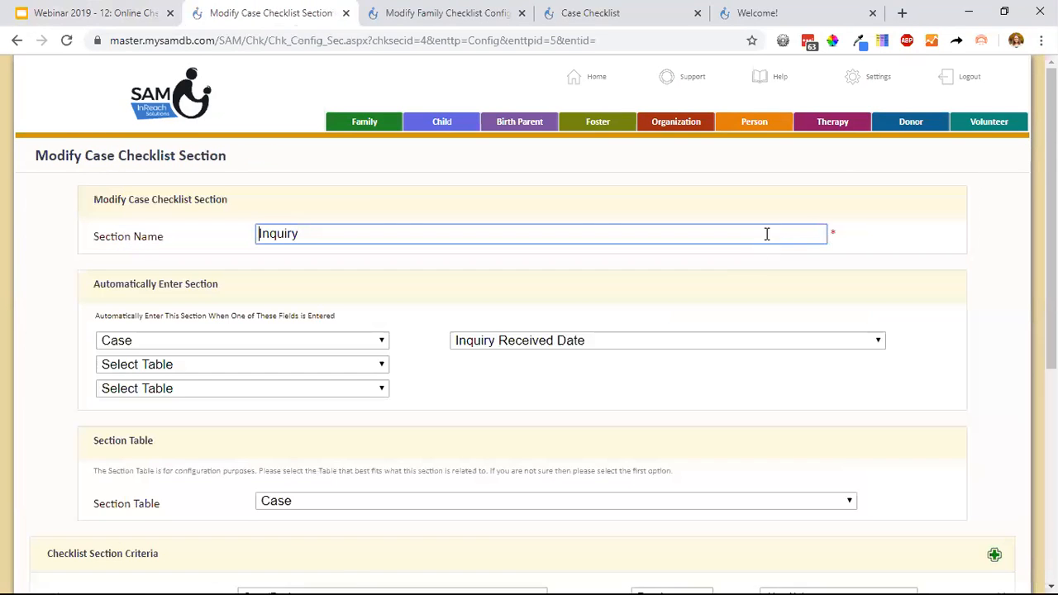
scroll(746, 272, down, 1)
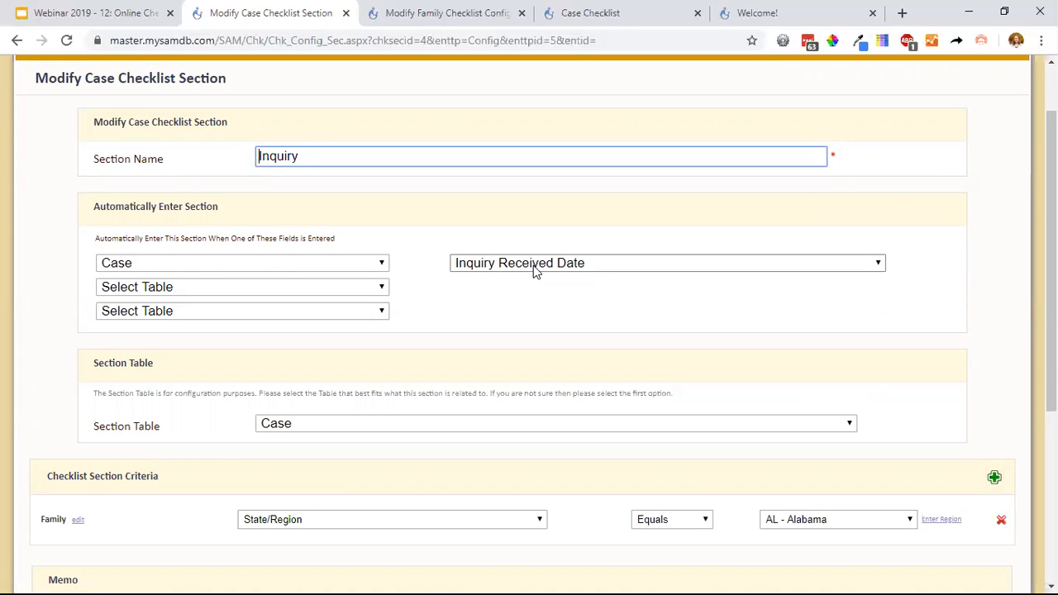
scroll(316, 199, down, 2)
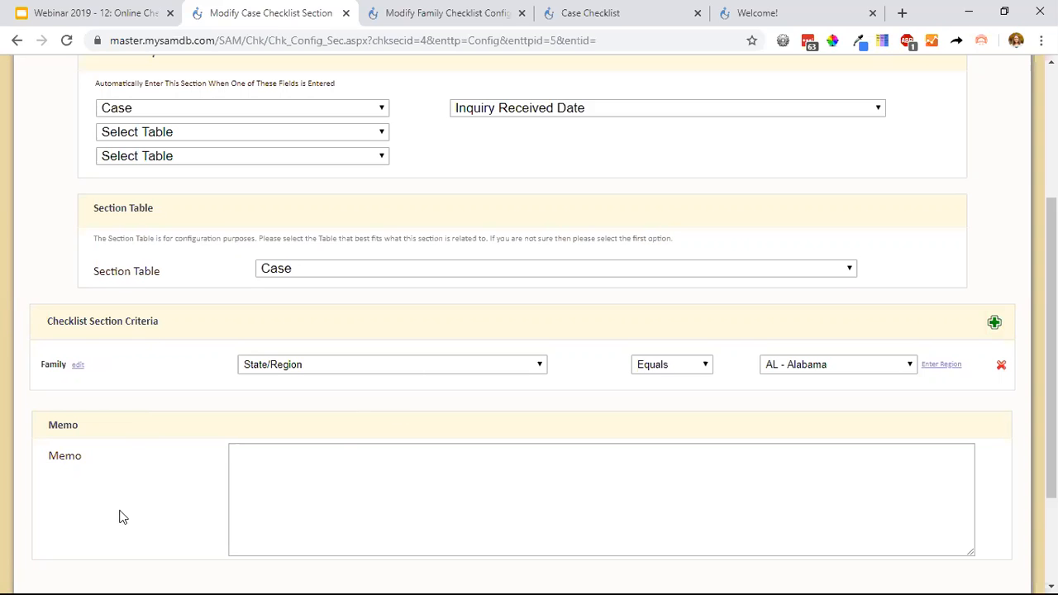
scroll(357, 449, down, 3)
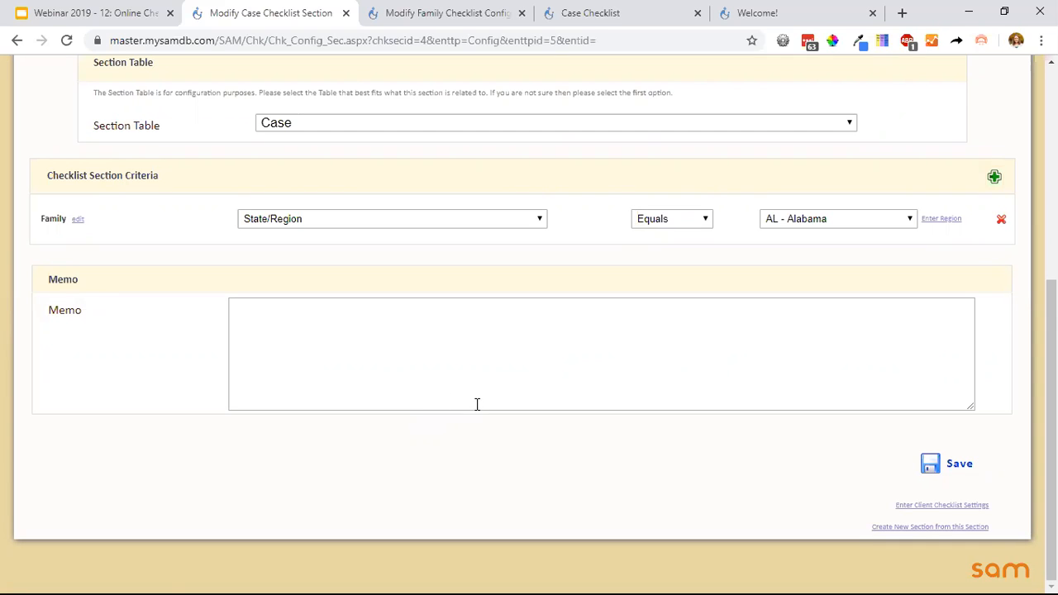
click(928, 505)
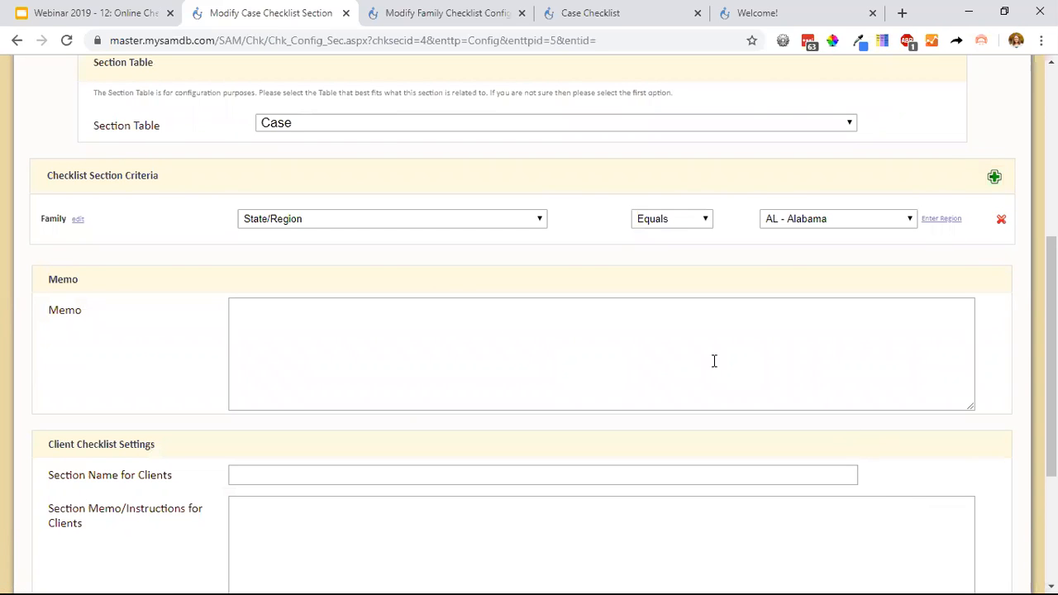
scroll(711, 361, down, 3)
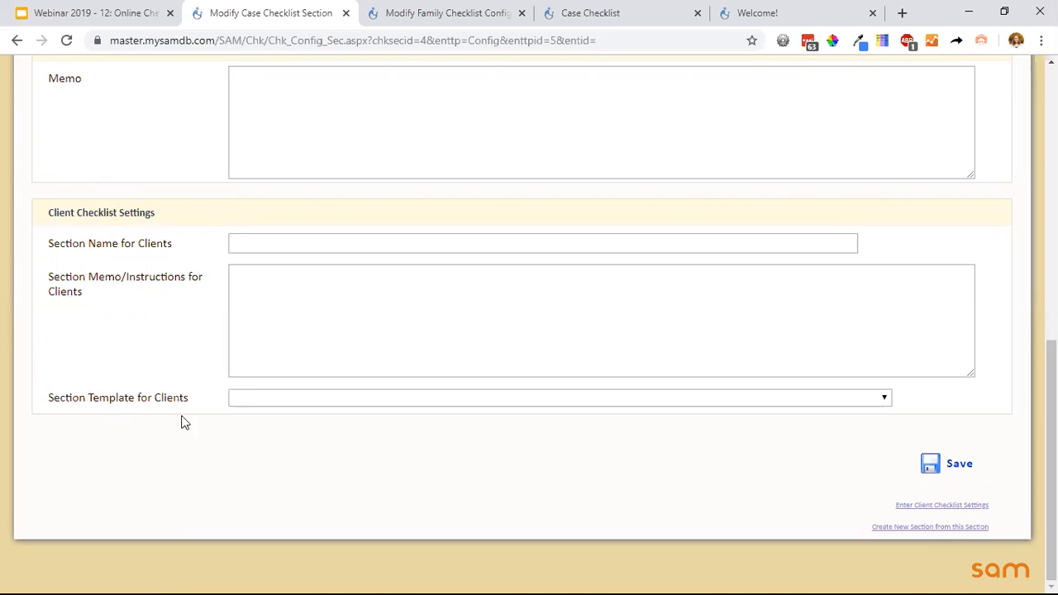
Enter "Welcome to our Program" as the Inquiry section's name for clients and go to the client memo/instructions field.
click(259, 239)
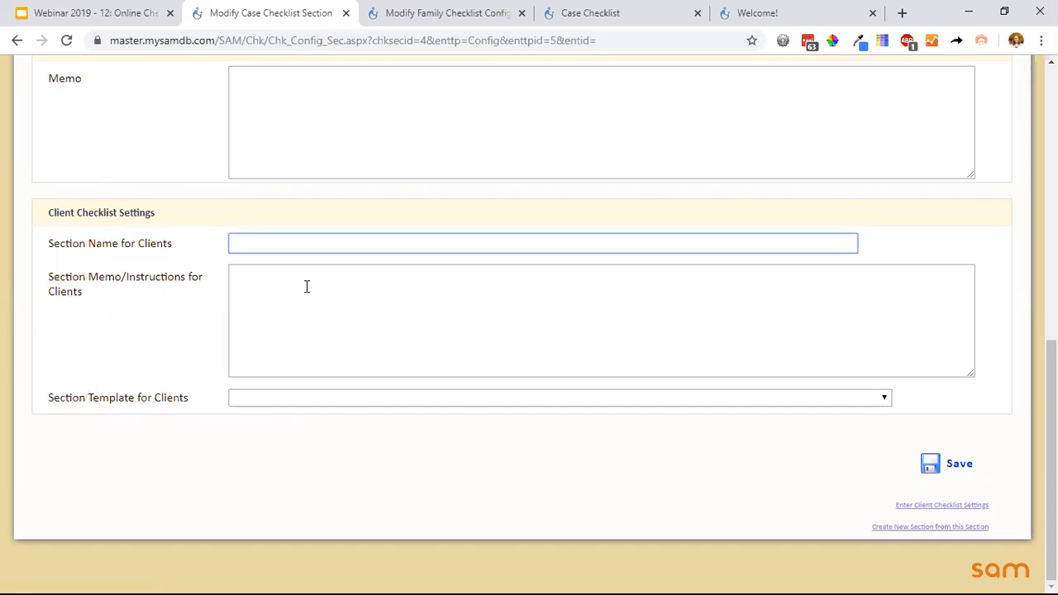
text(Welcome to our P)
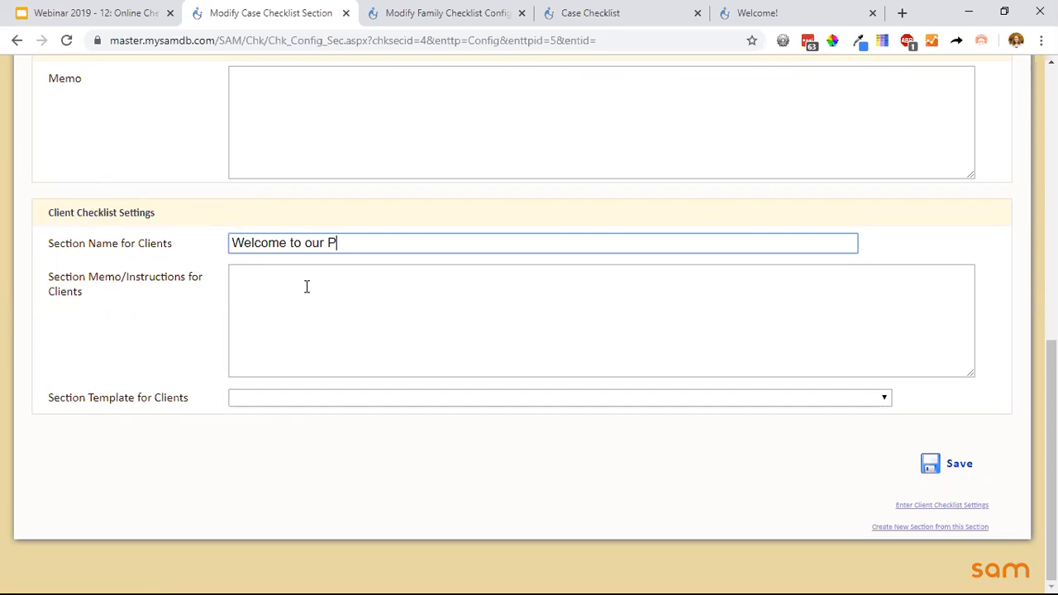
text(rogram)
click(281, 308)
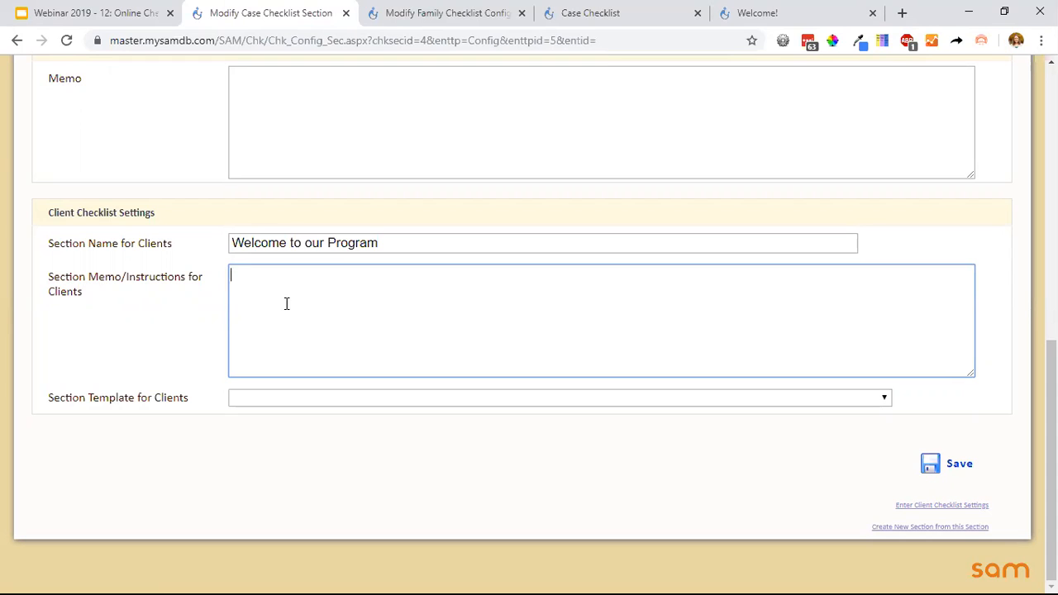
Examine the section instructions on the client-facing case checklist, and view the available section templates for clients without choosing one.
click(752, 18)
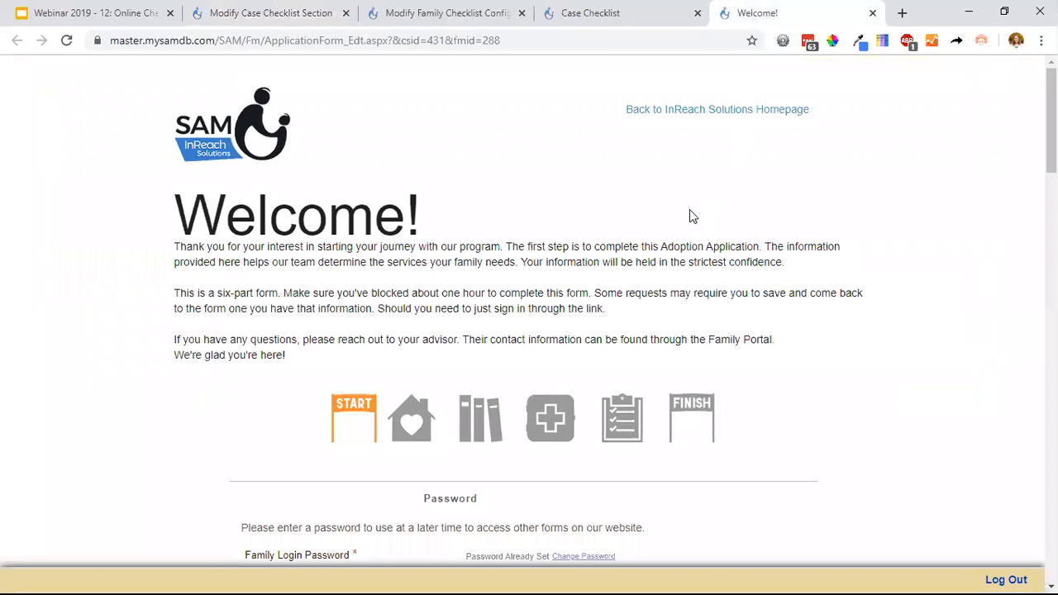
click(545, 6)
scroll(485, 262, down, 5)
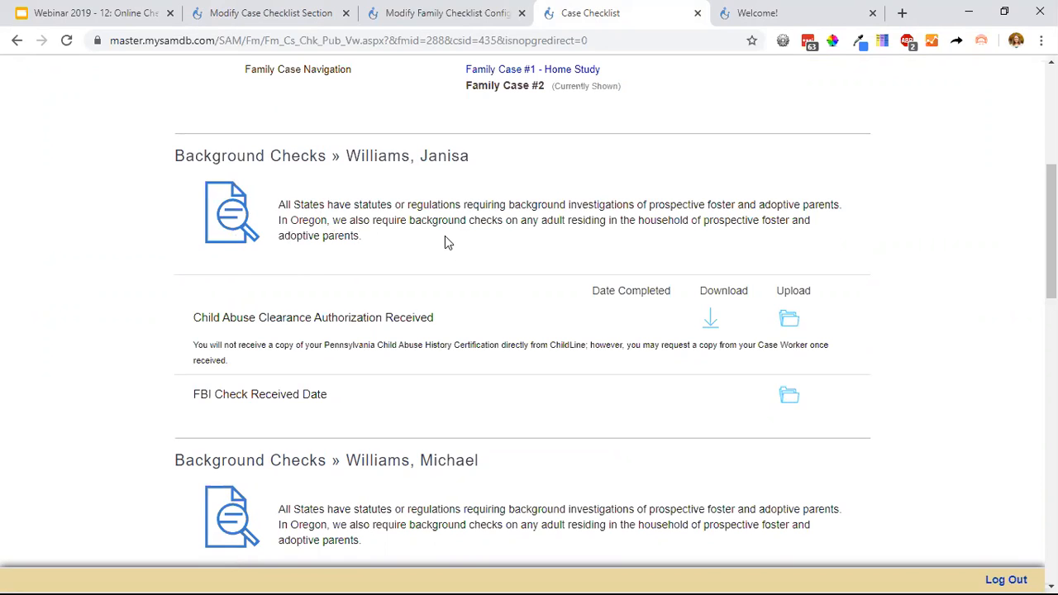
click(462, 15)
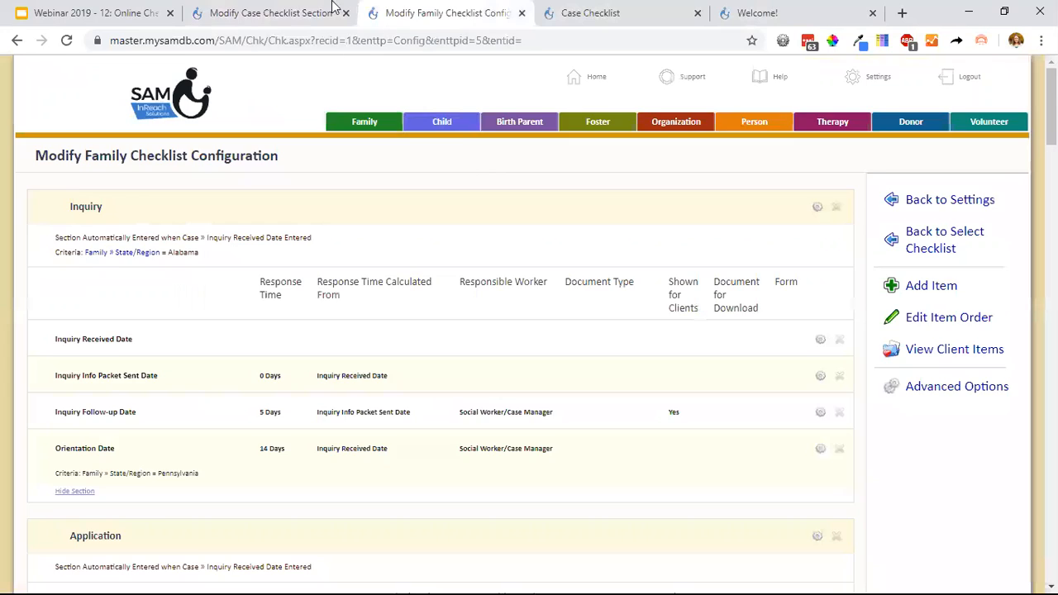
click(271, 13)
click(240, 400)
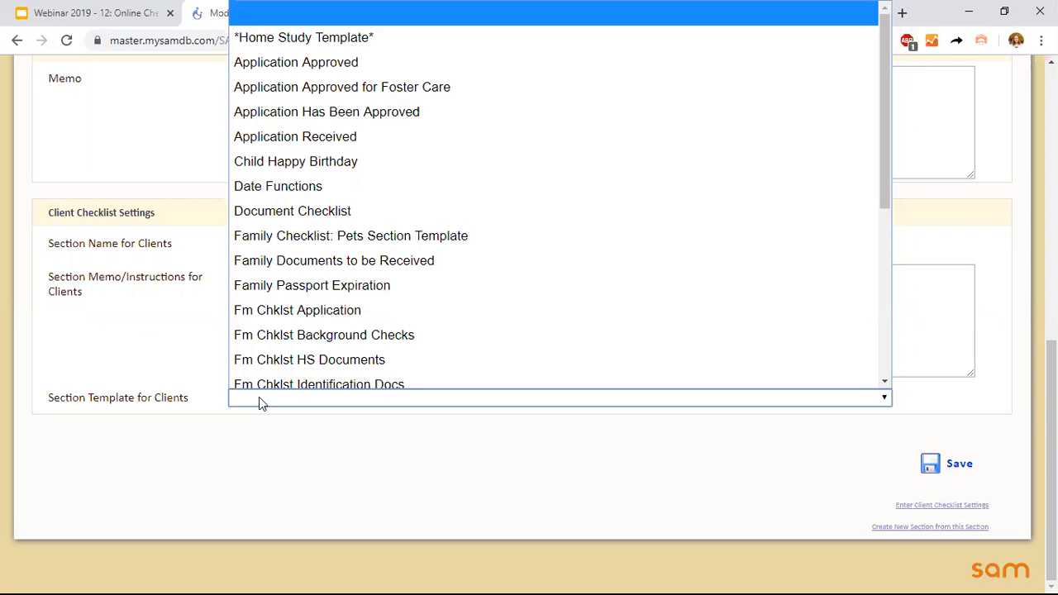
click(259, 401)
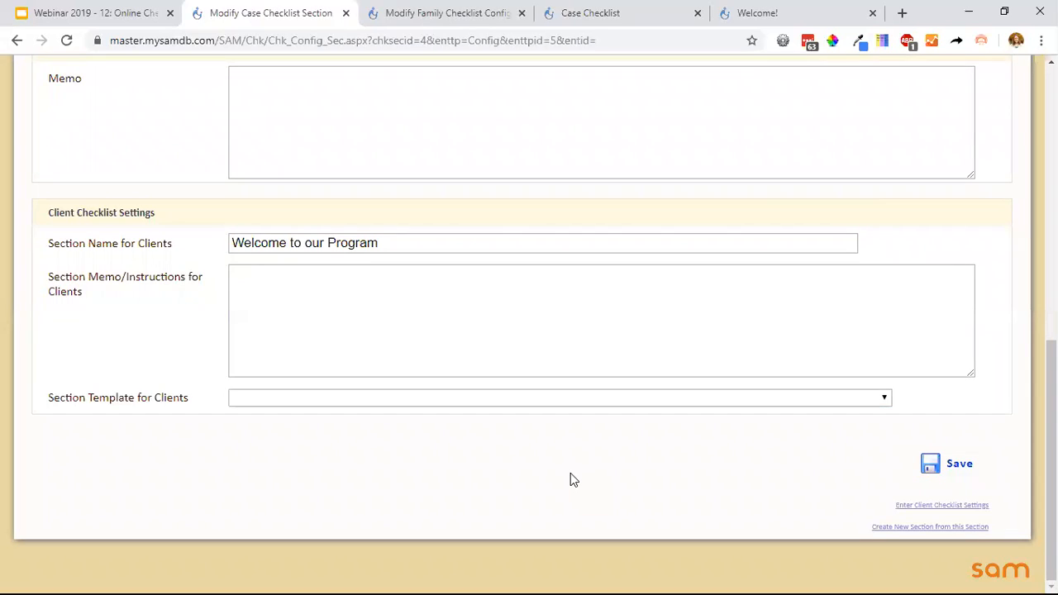
Open SAM's Help in a new browser tab and go to the Guide help center.
scroll(570, 479, up, 15)
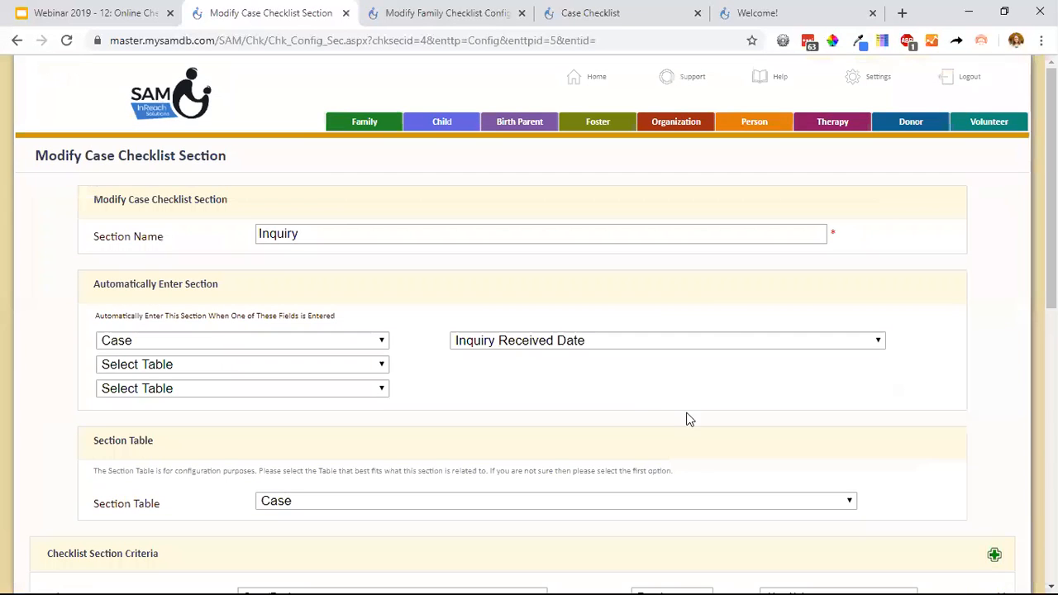
right_click(782, 87)
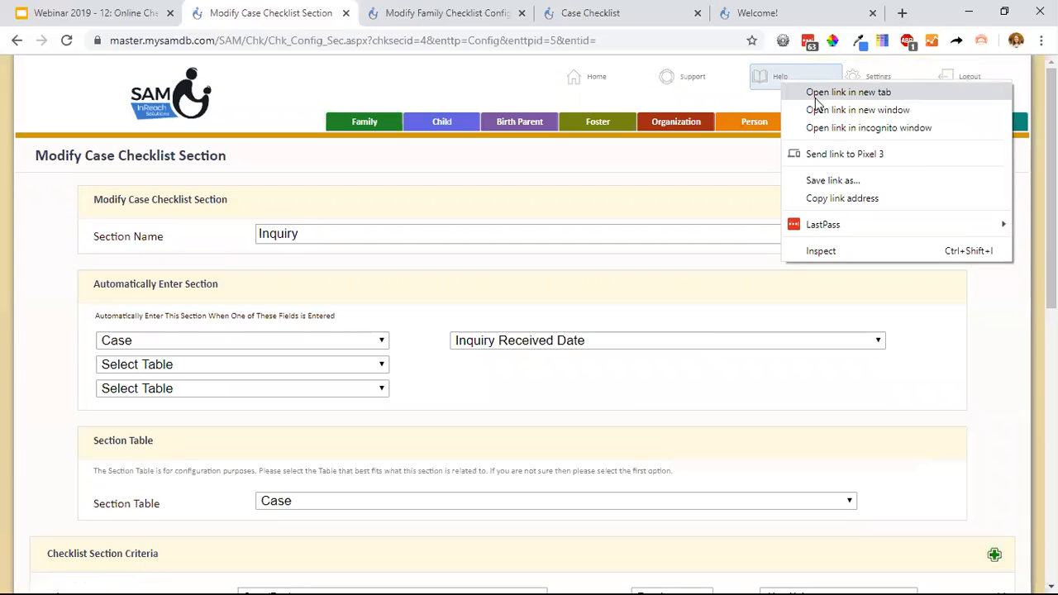
click(848, 93)
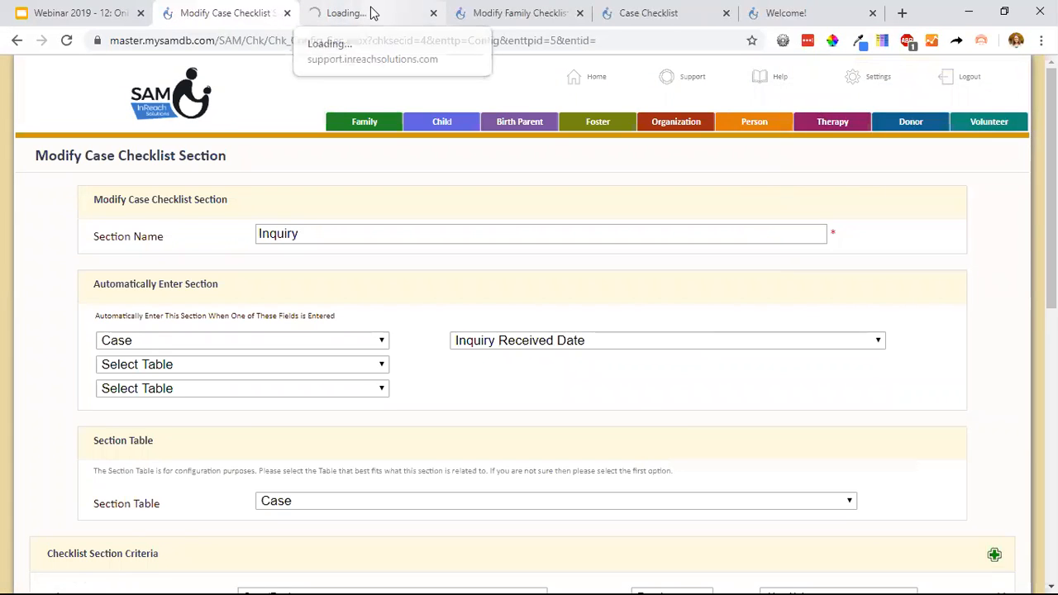
click(371, 13)
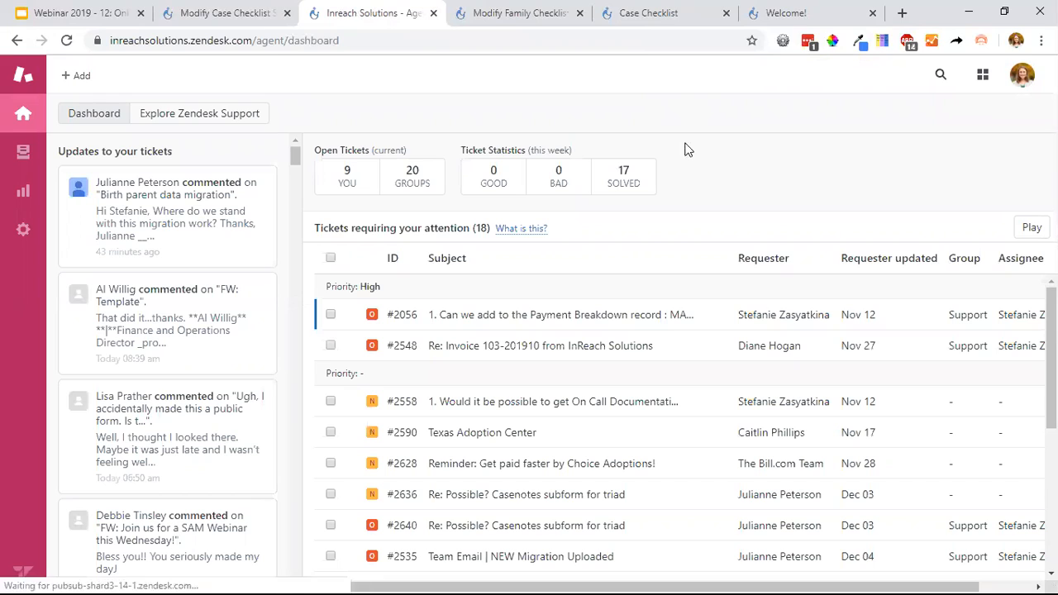
click(983, 74)
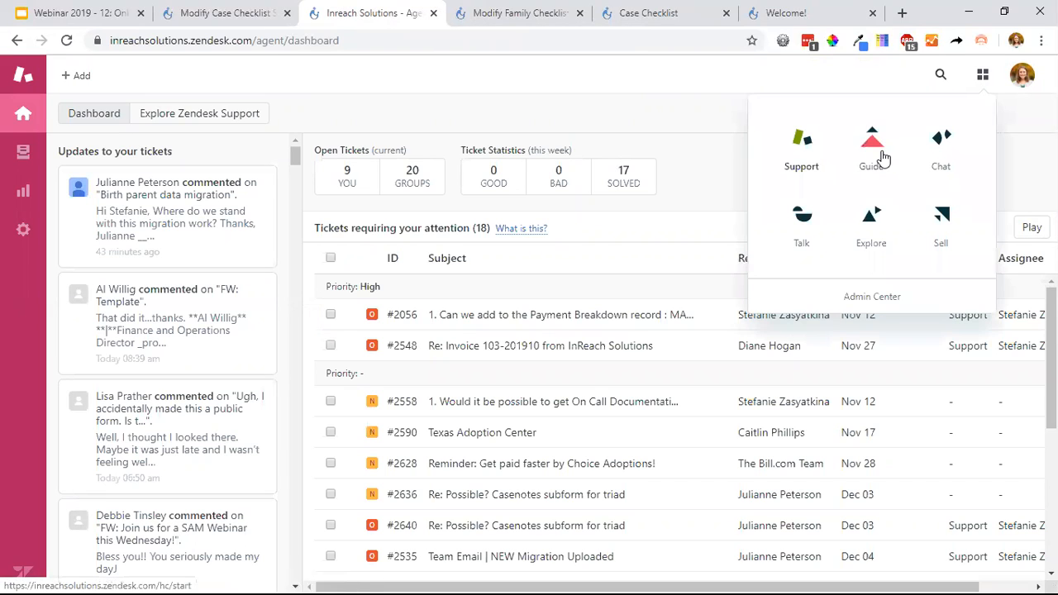
click(879, 157)
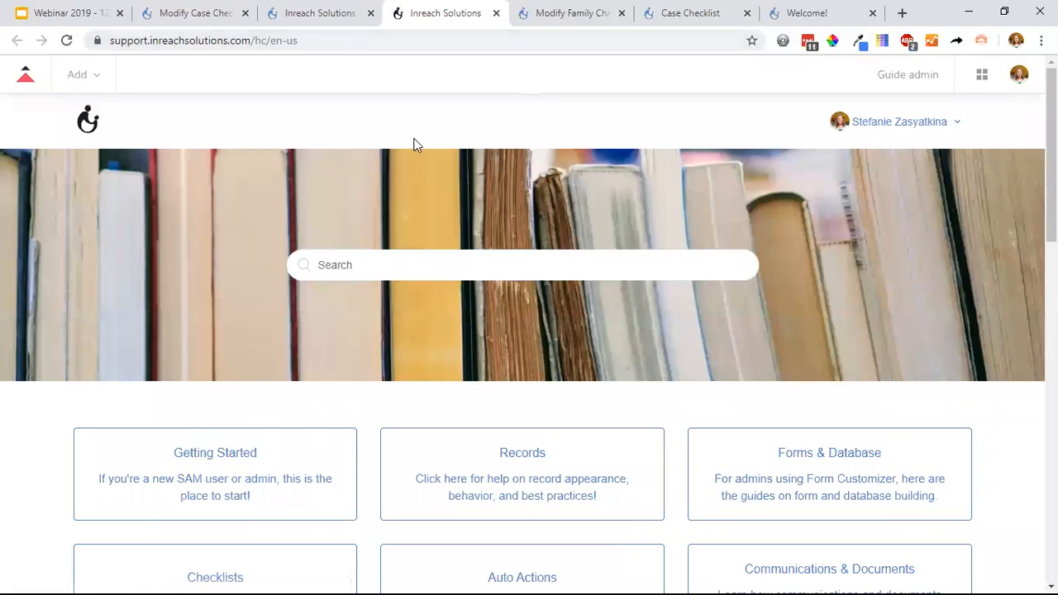
Look through the help center's guide categories, including Checklists, Templates and Communications & Documents.
scroll(406, 302, down, 3)
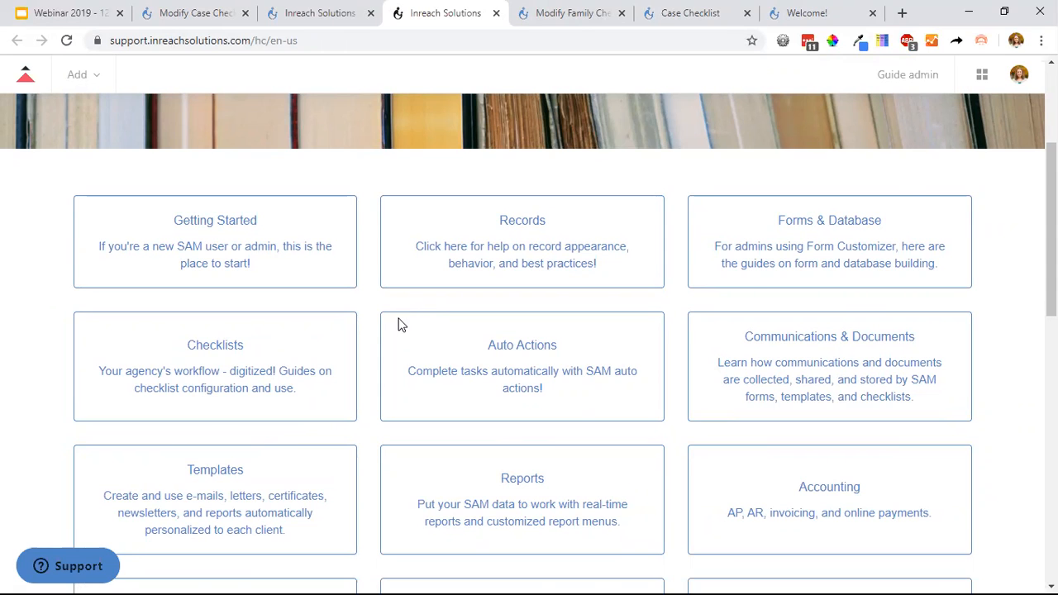
scroll(398, 325, down, 3)
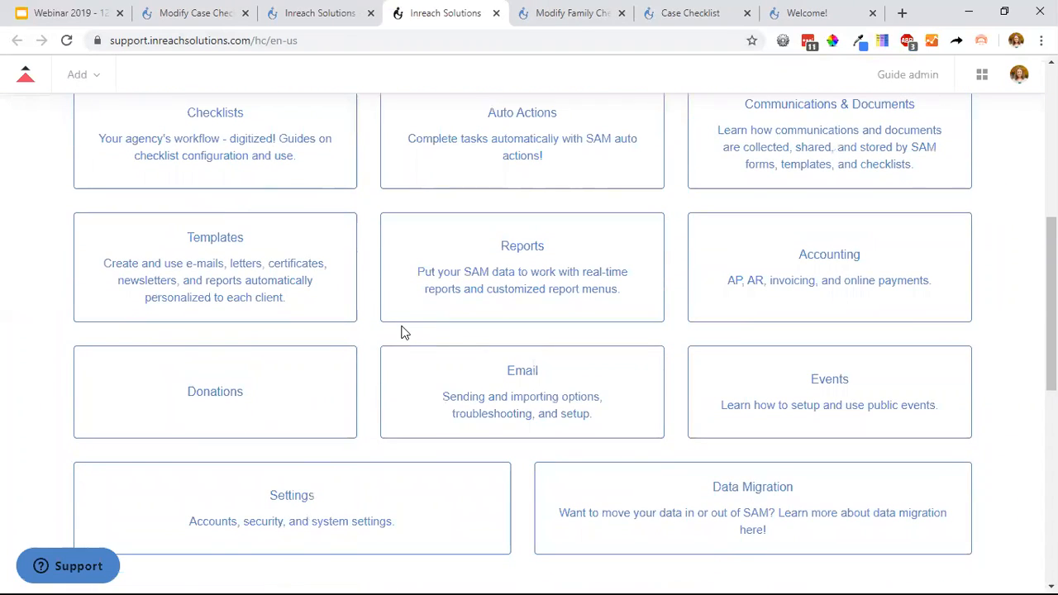
scroll(404, 331, up, 1)
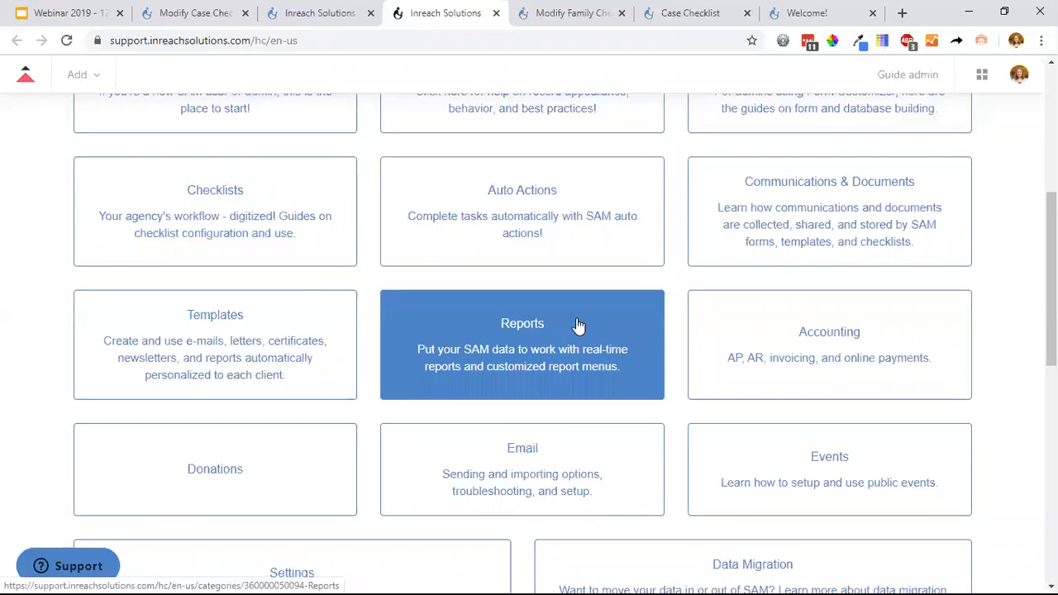
scroll(578, 327, up, 4)
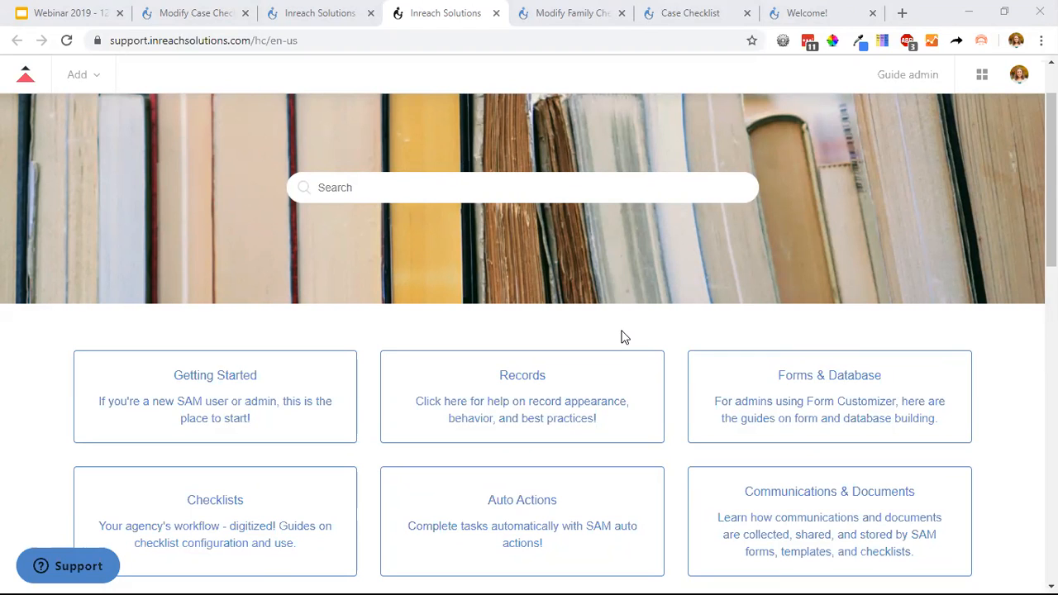
Leave the Inquiry section's configuration without saving and go back to the family's own checklist.
click(609, 13)
click(303, 13)
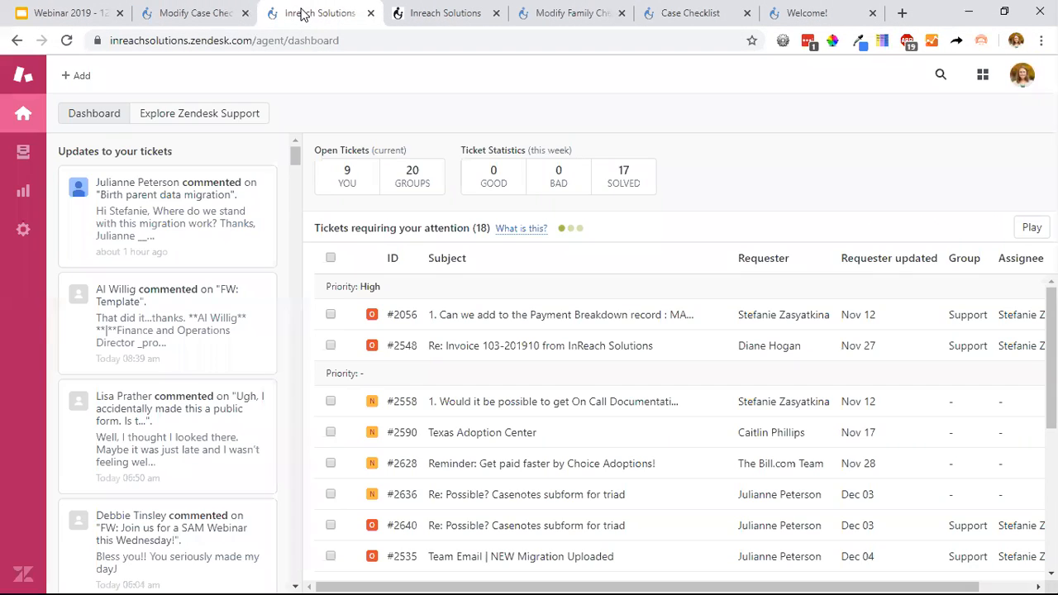
click(253, 11)
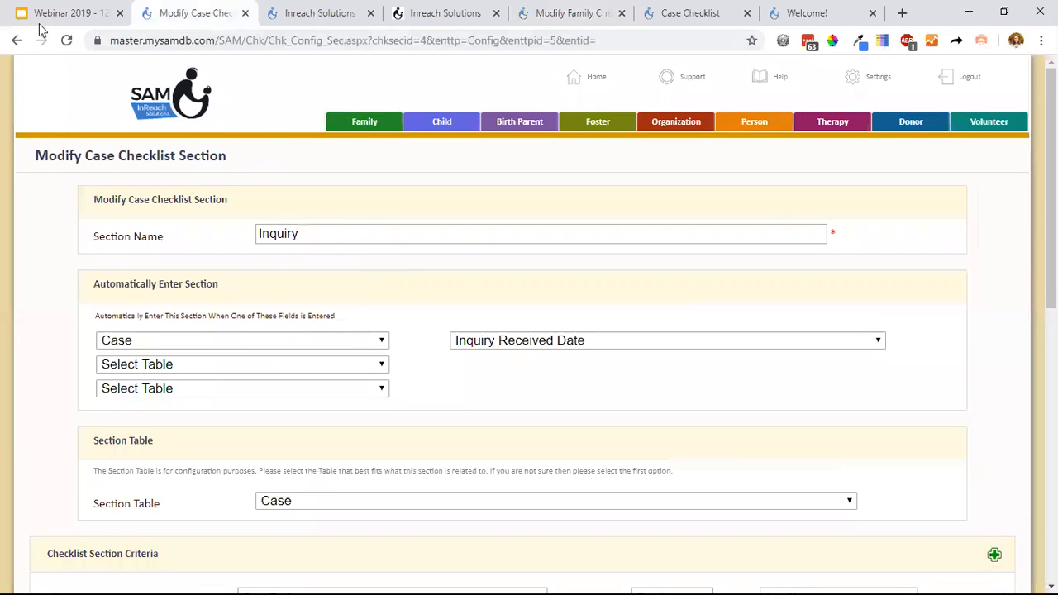
click(683, 23)
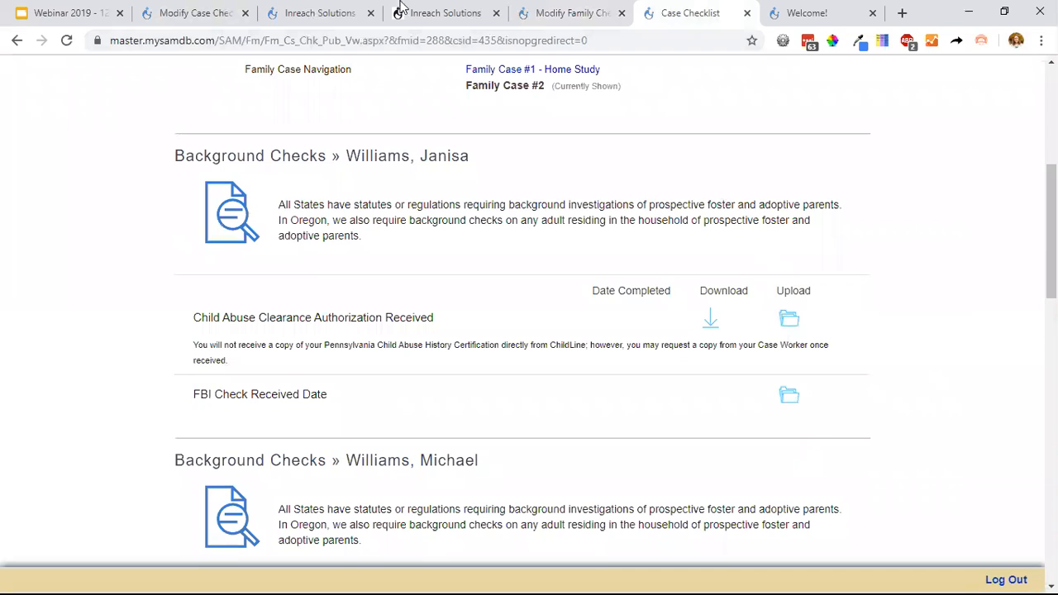
click(217, 15)
click(18, 41)
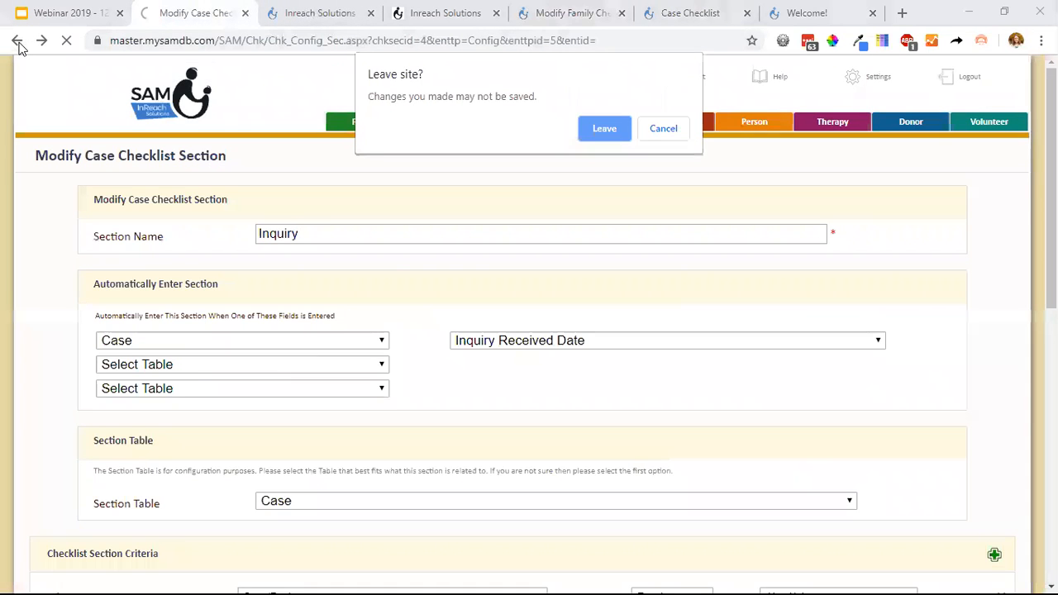
click(594, 130)
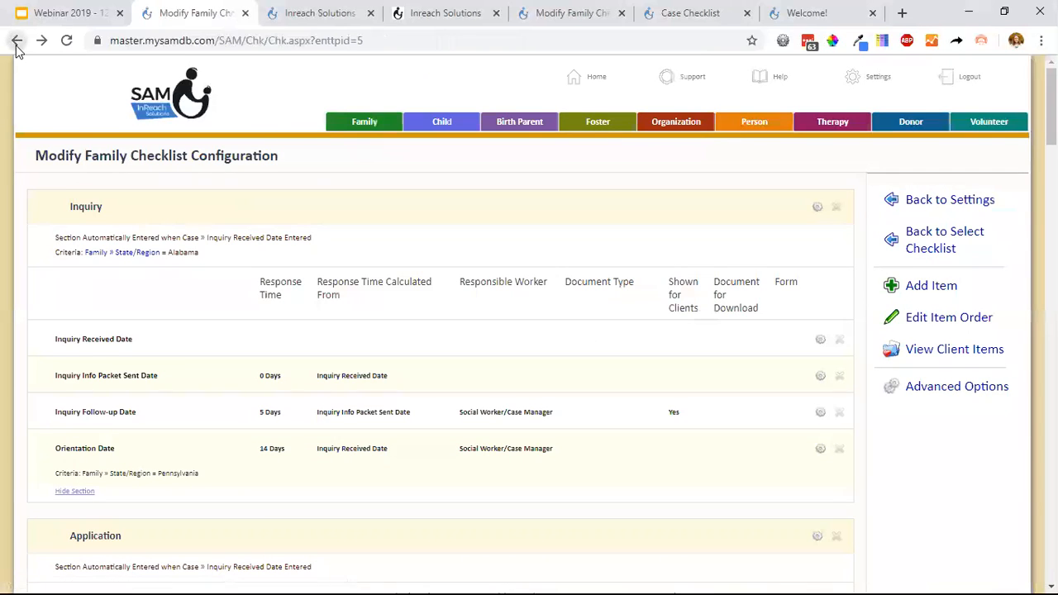
right_click(17, 40)
click(38, 65)
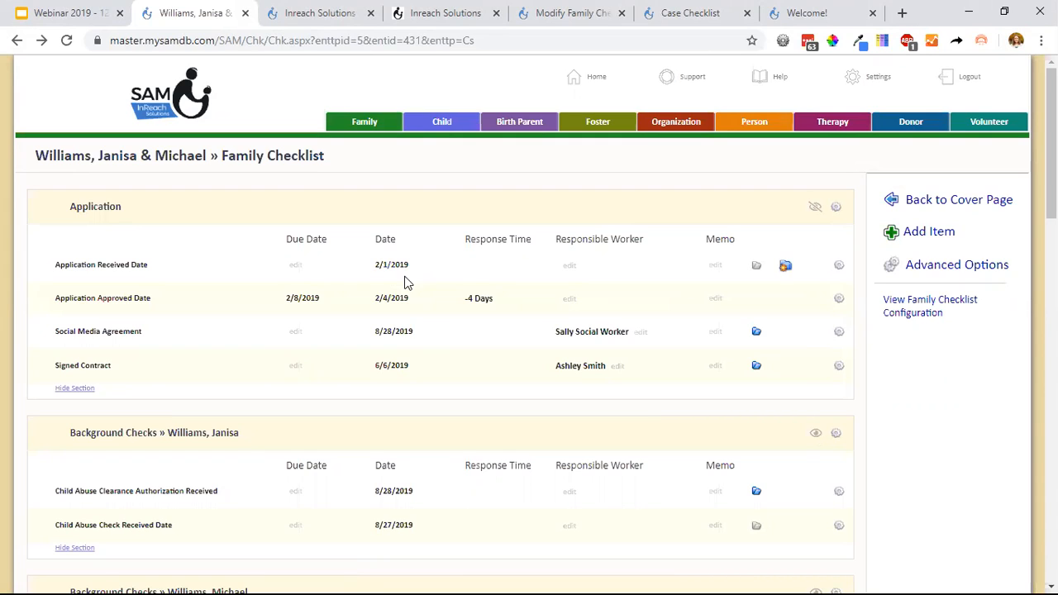
Go from the family's cover page to Family Documents and open the Email Document(s) option.
click(973, 198)
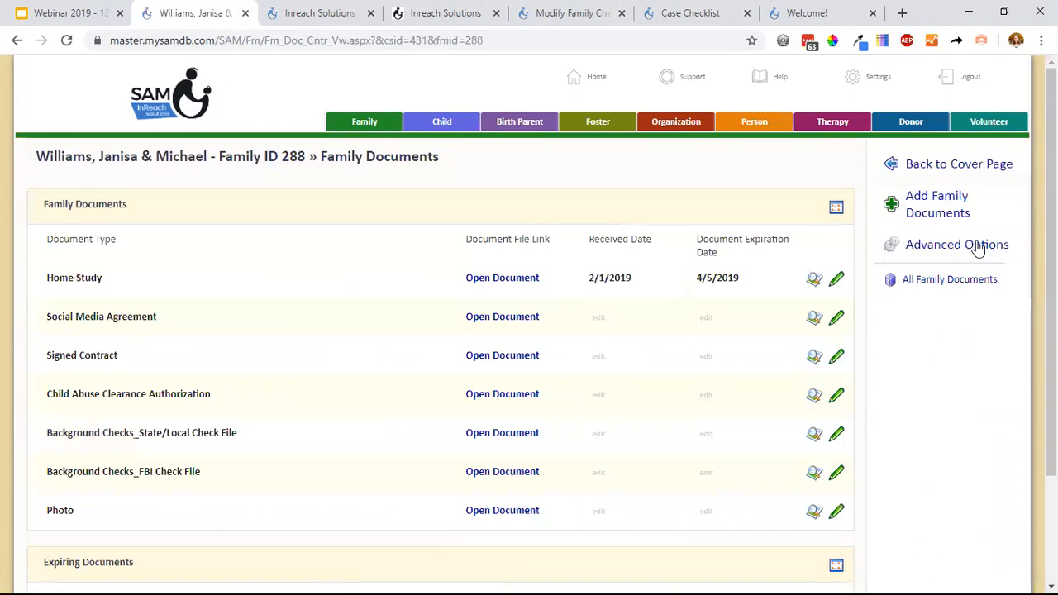
click(964, 250)
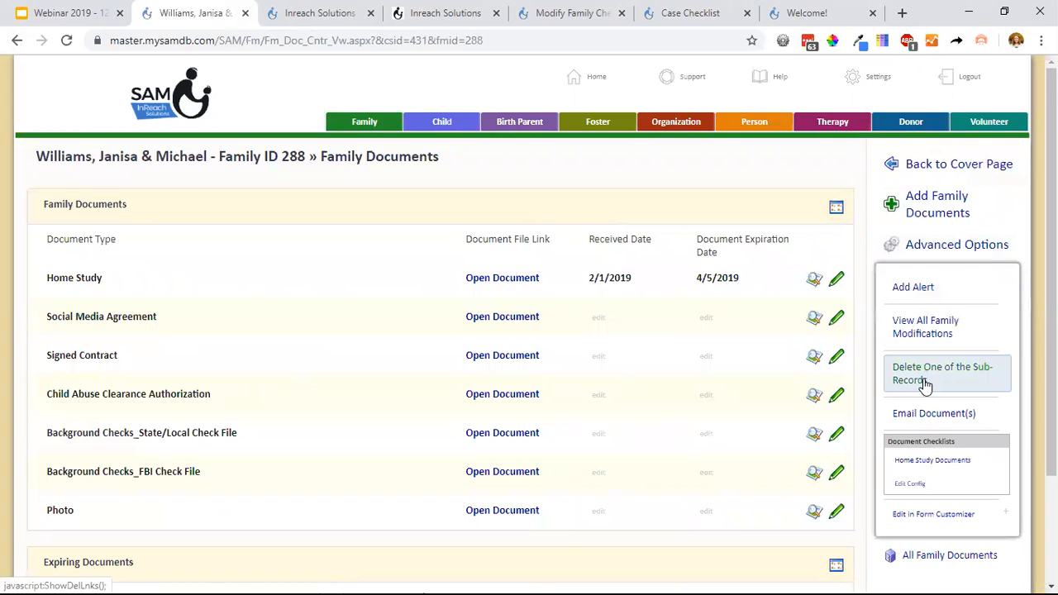
click(955, 422)
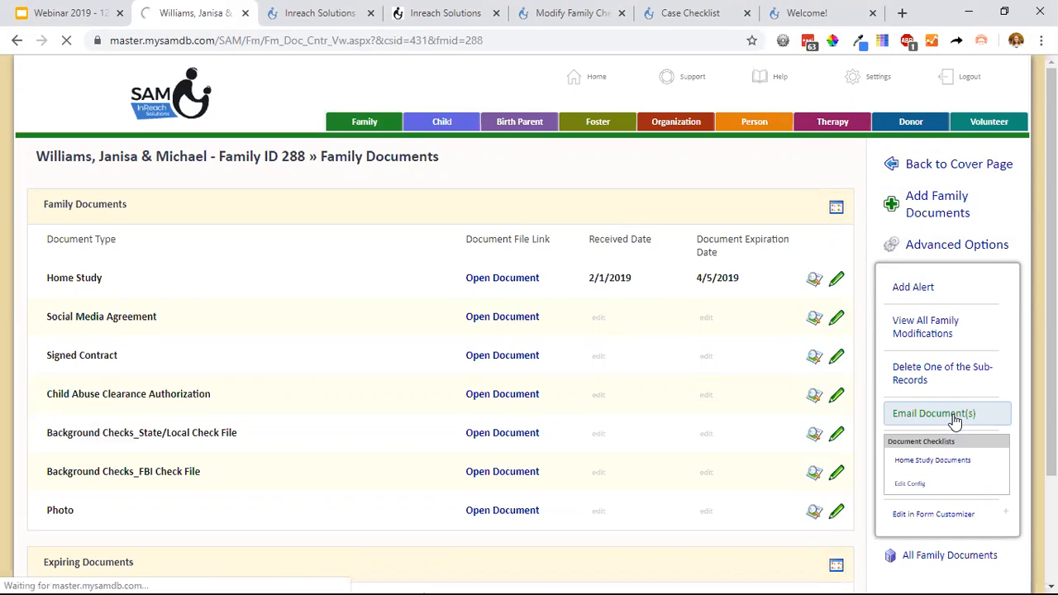